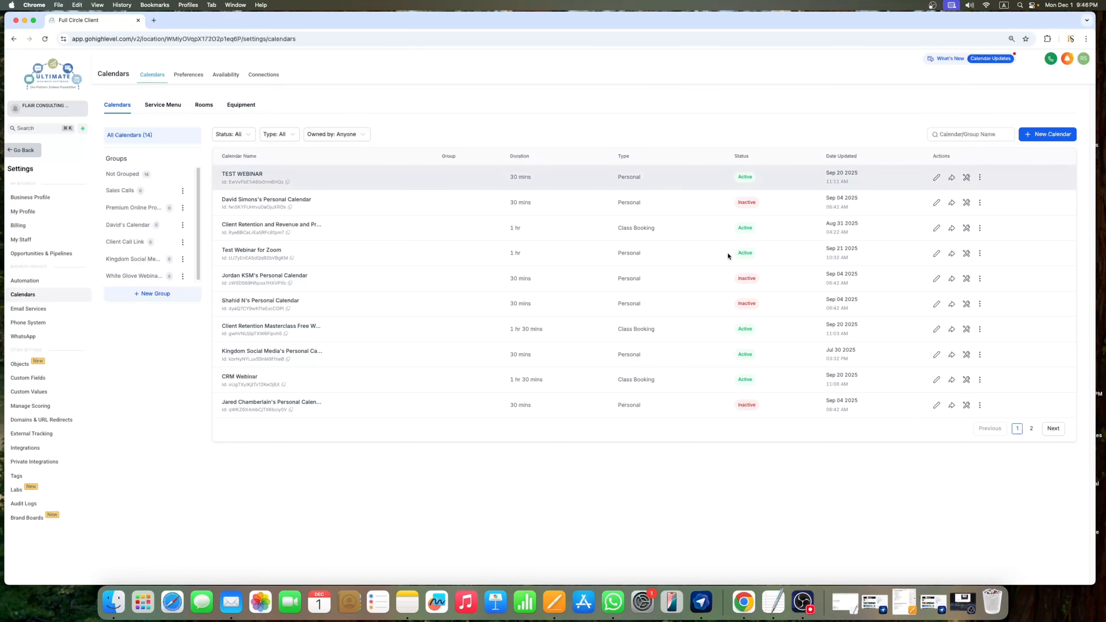
Step: Open Calendar Connections and list the available calendar and video-conferencing providers
left_click(271, 80)
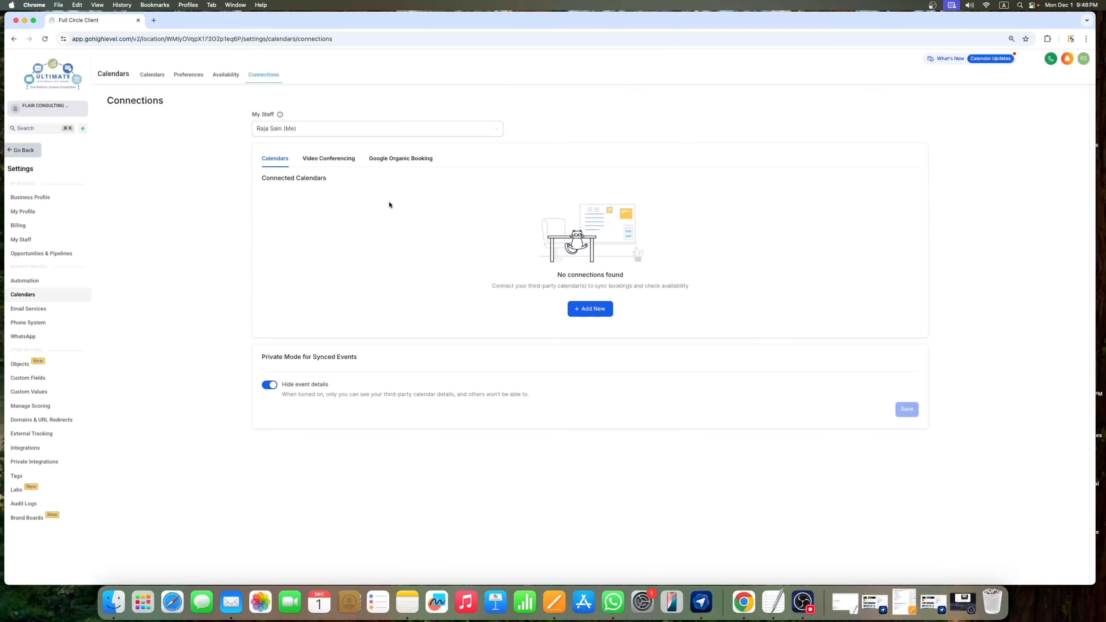
left_click(595, 311)
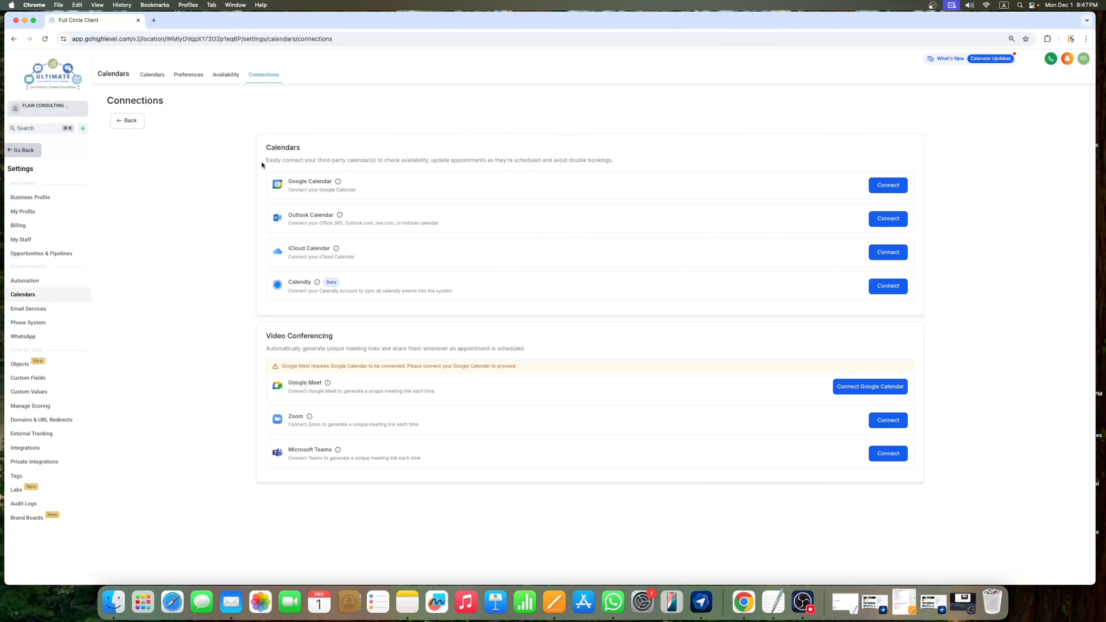
Step: Highlight the calendar, video-conferencing, Google Meet and Zoom descriptions, then connect a Zoom account
left_click_drag(261, 160, 626, 164)
left_click(628, 165)
left_click_drag(526, 348, 355, 338)
left_click_drag(289, 384, 322, 384)
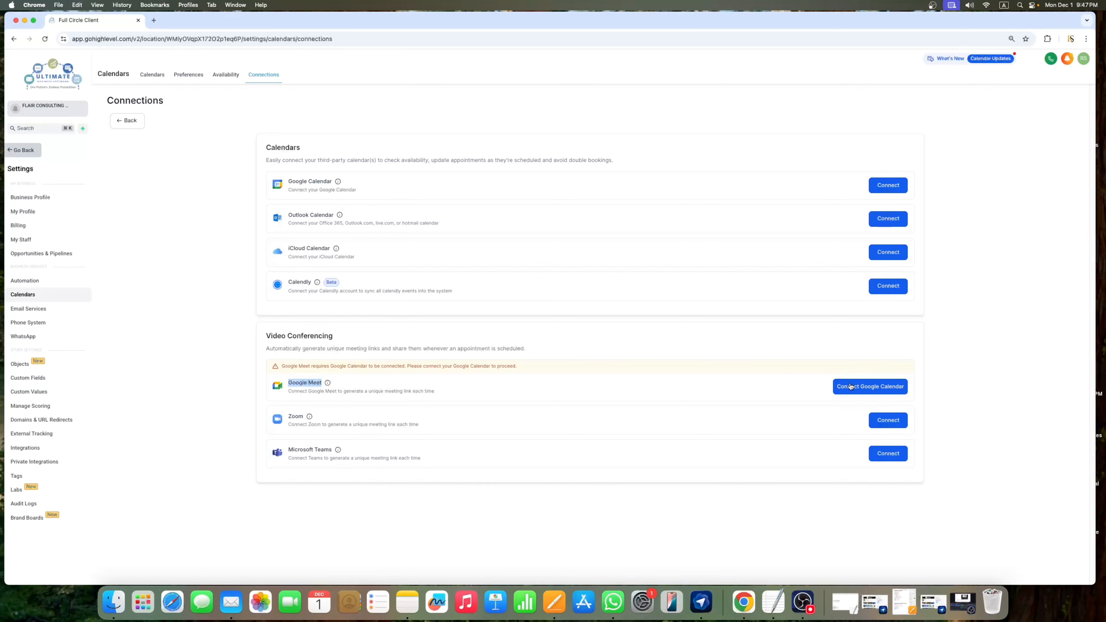
left_click(323, 425)
left_click_drag(287, 417, 318, 419)
left_click(319, 418)
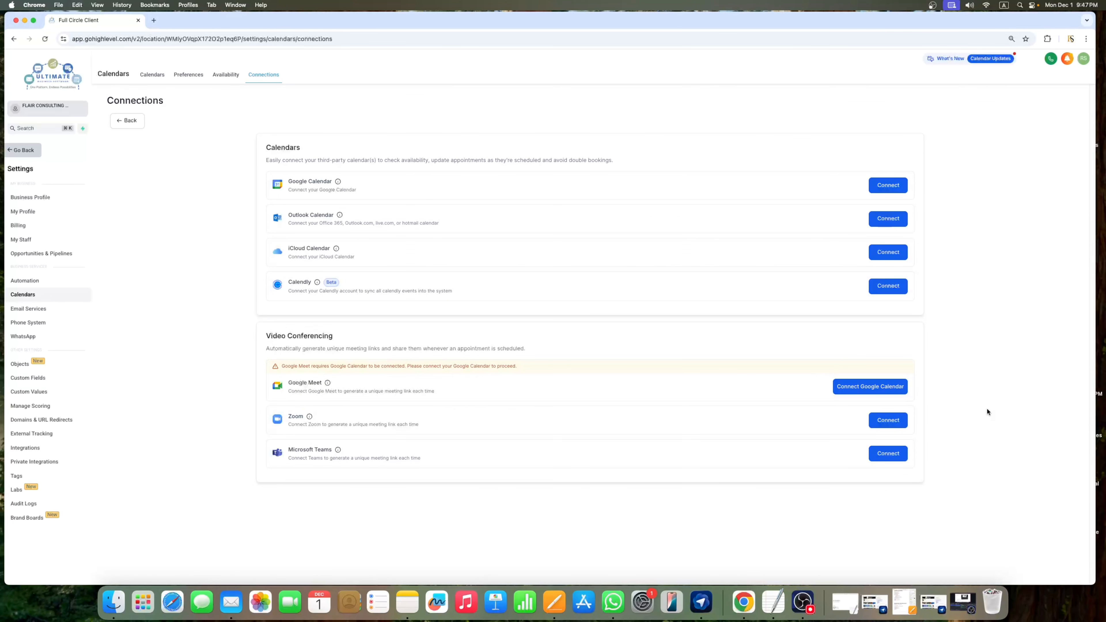
left_click(886, 422)
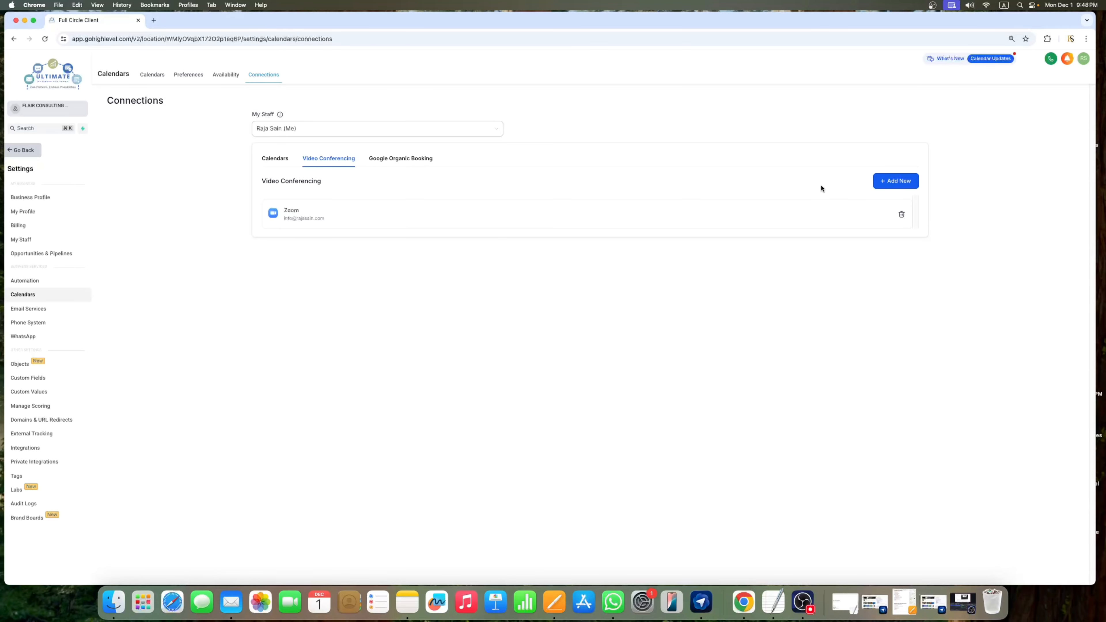
Step: Start a new calendar from the Calendars tab and choose the Personal Booking type
left_click(158, 79)
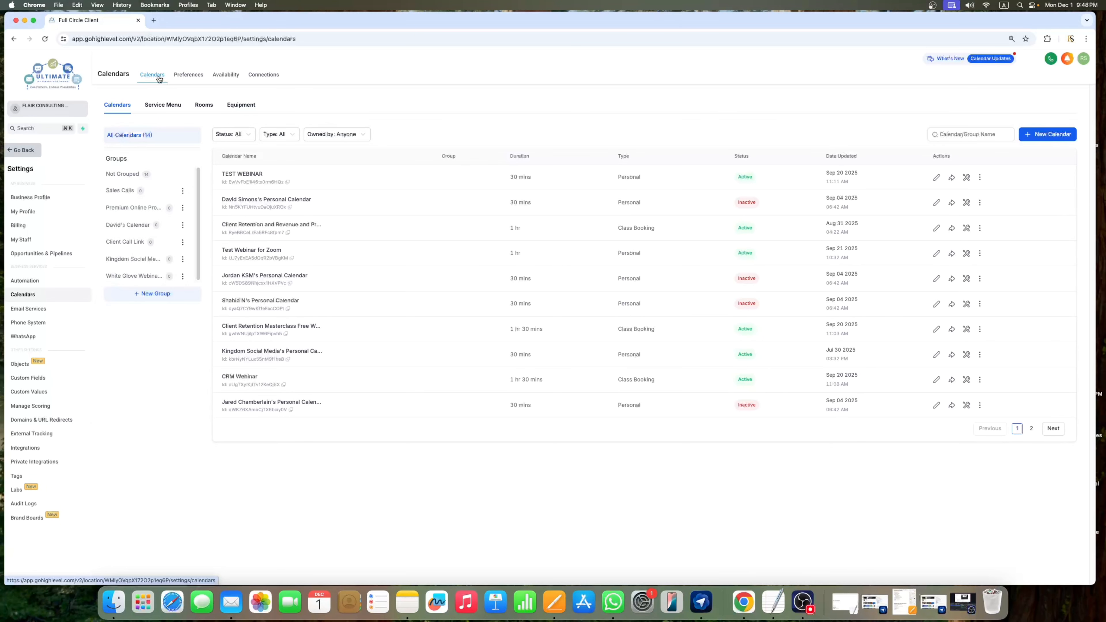
left_click(1044, 135)
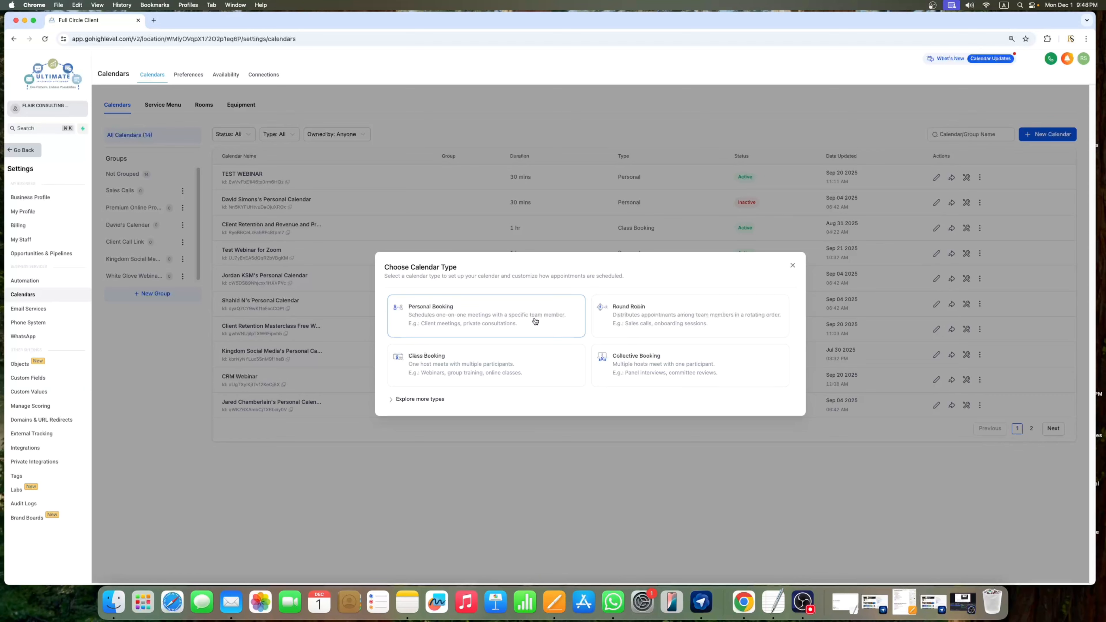
left_click(475, 322)
Step: Name the personal booking calendar 'Free 30 Mints Discovery Call' and go to its advanced settings
left_click(526, 228)
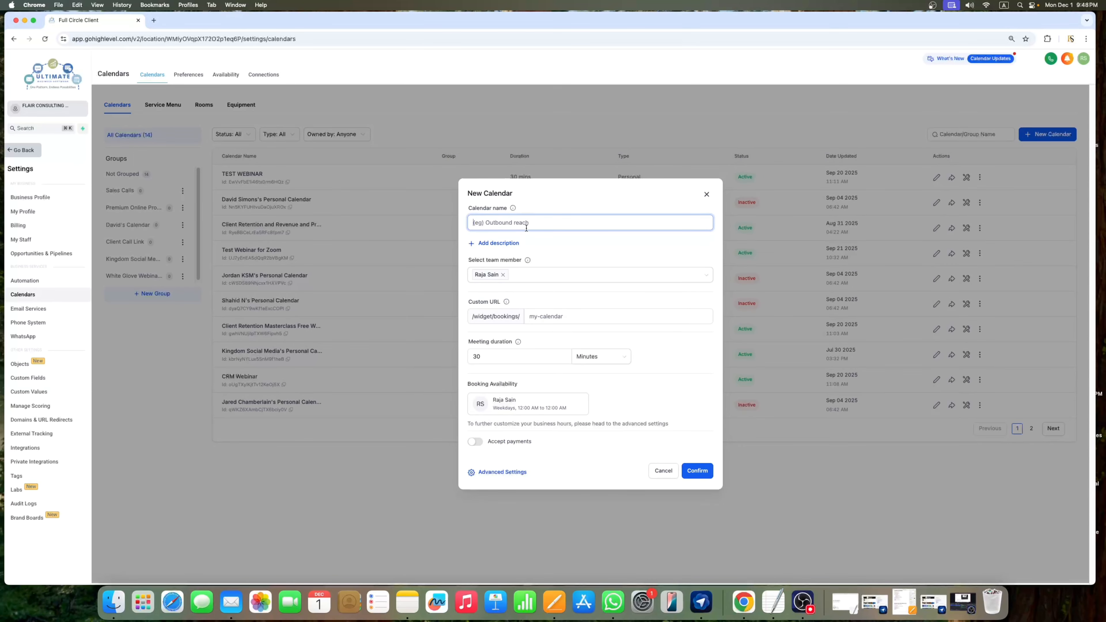
type("ad")
key("BackSpace")
key("BackSpace")
type("F")
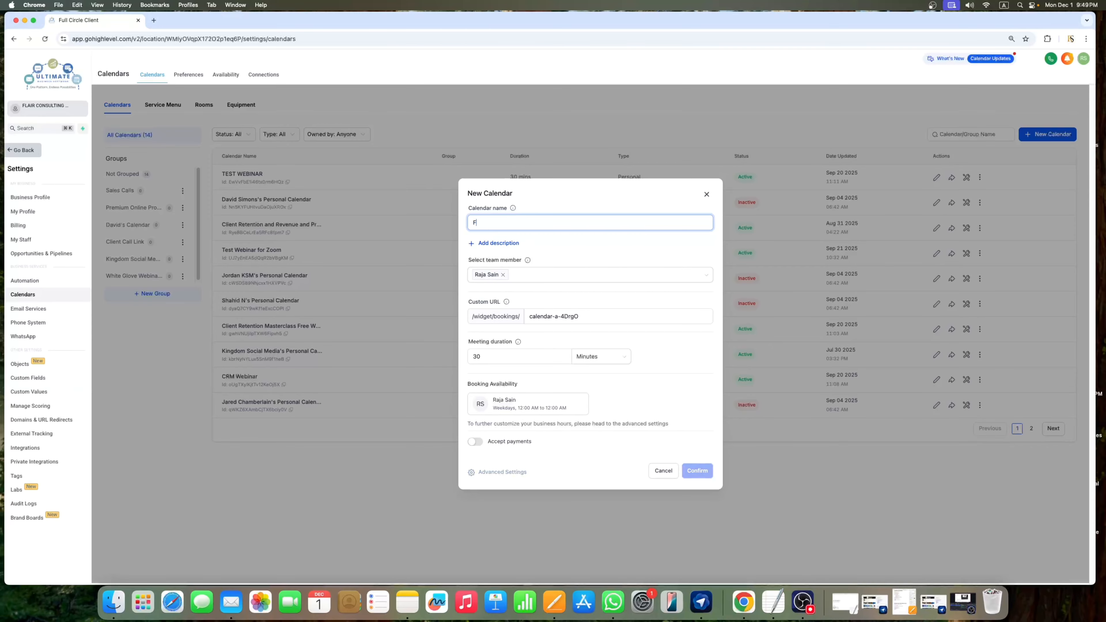
type("ree 3")
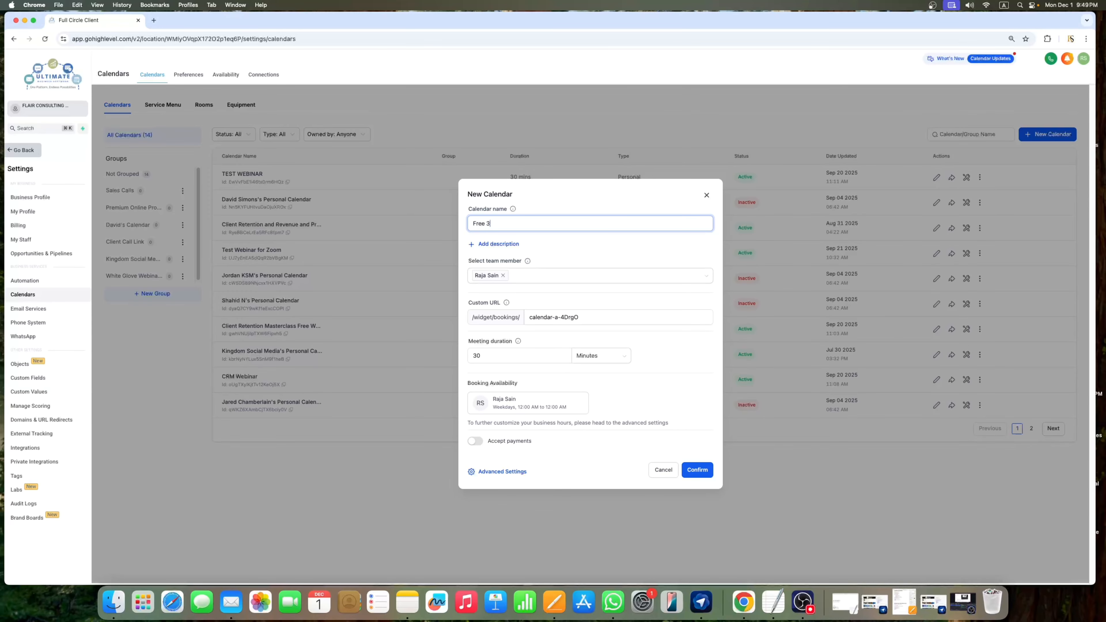
type("0 Mints Discovery Call")
left_click(506, 474)
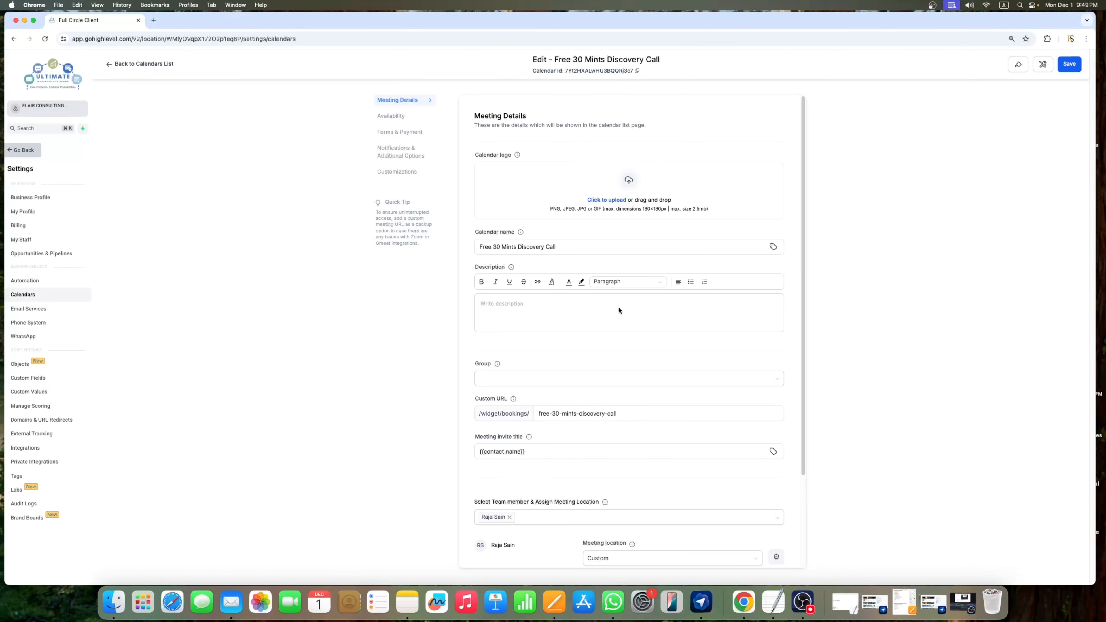
Step: Change the calendar's meeting location from Custom to Zoom and save
scroll(637, 300, "down", 3)
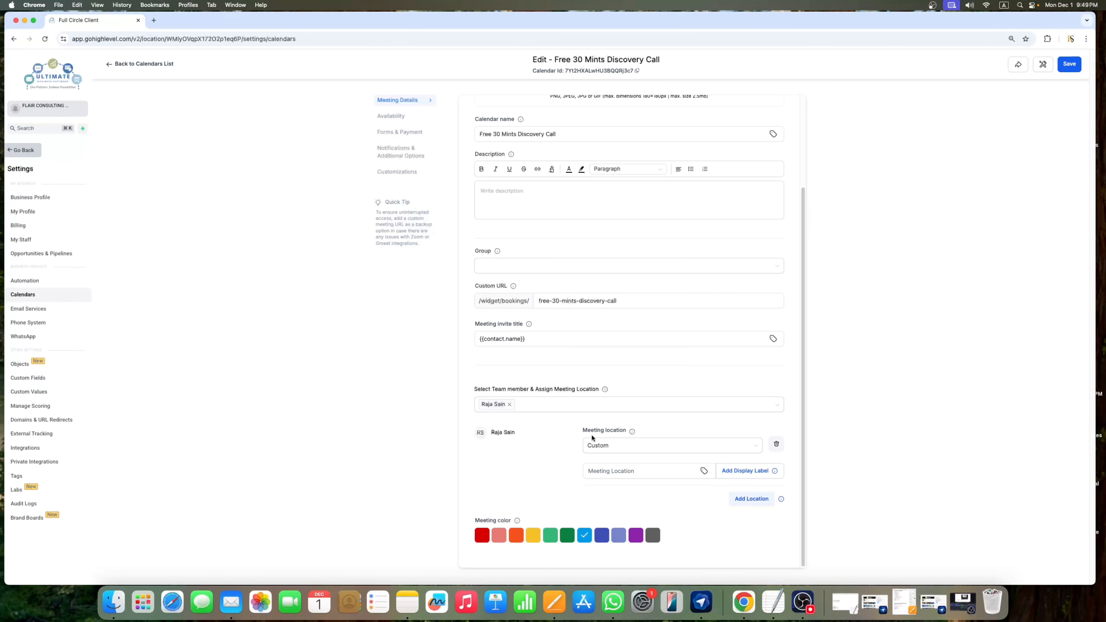
left_click(683, 450)
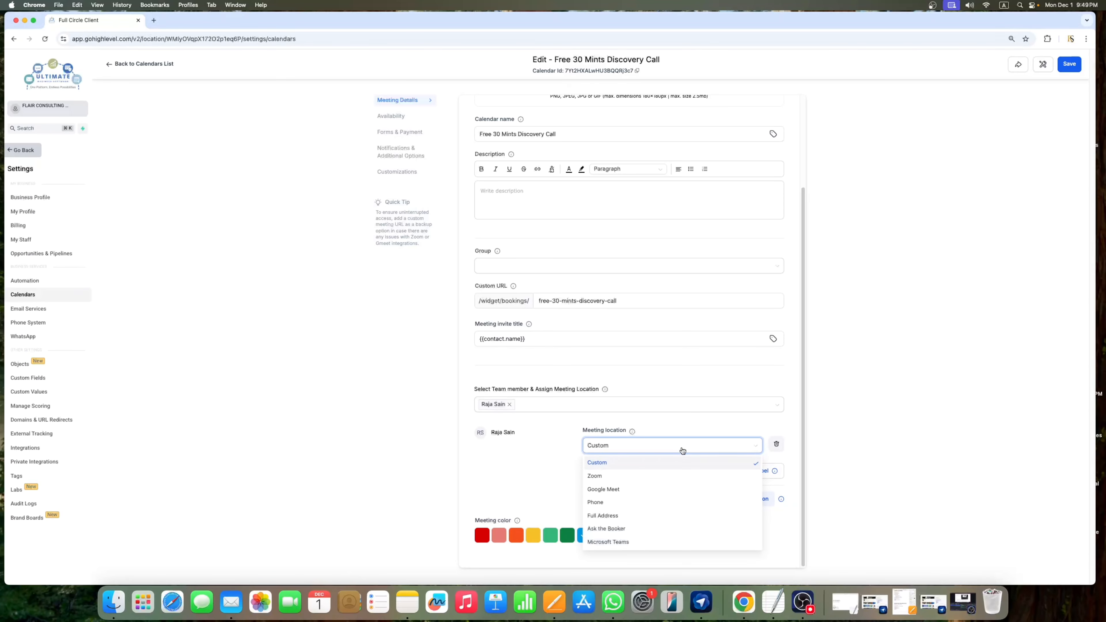
left_click(600, 478)
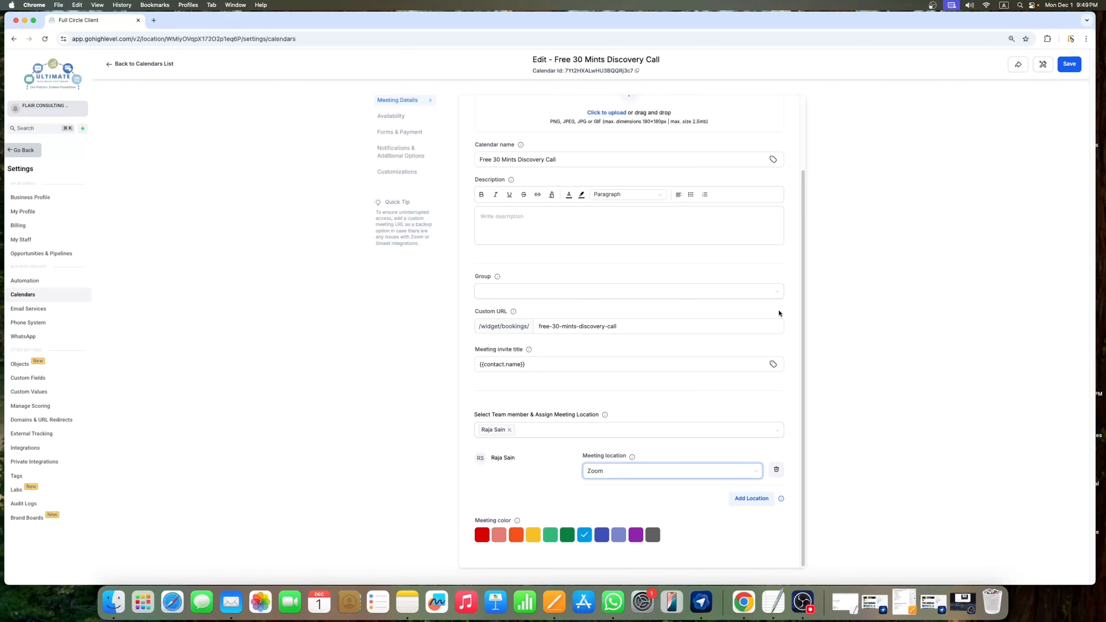
scroll(764, 273, "up", 3)
scroll(762, 279, "down", 3)
left_click(1072, 69)
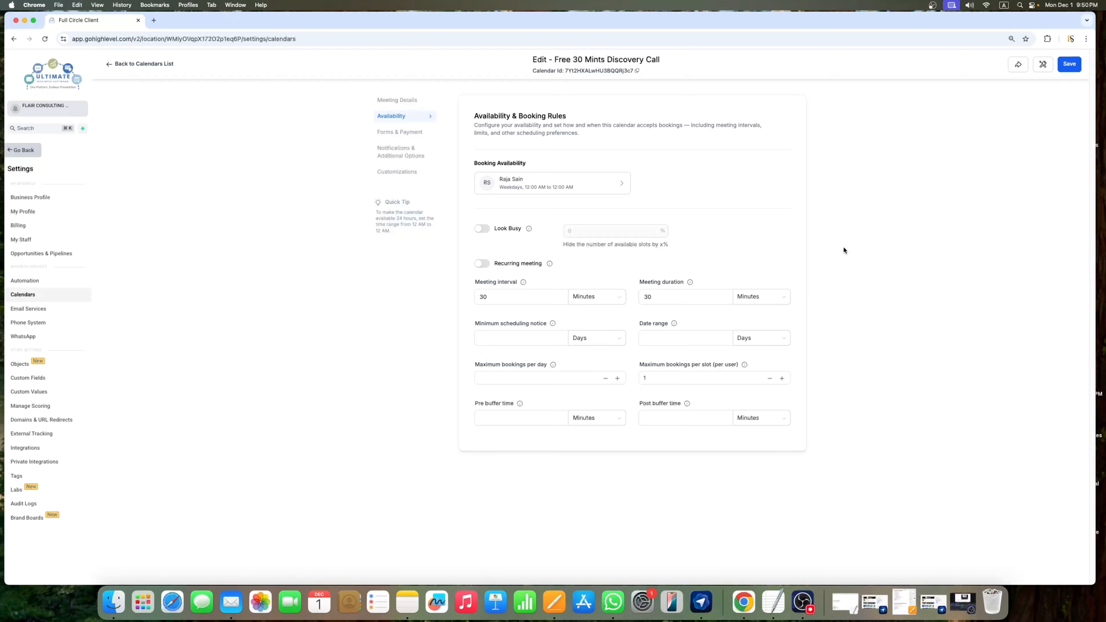
Step: Open Share Calendar, view the embed code and scheduling links, and copy the permanent link
left_click(1019, 69)
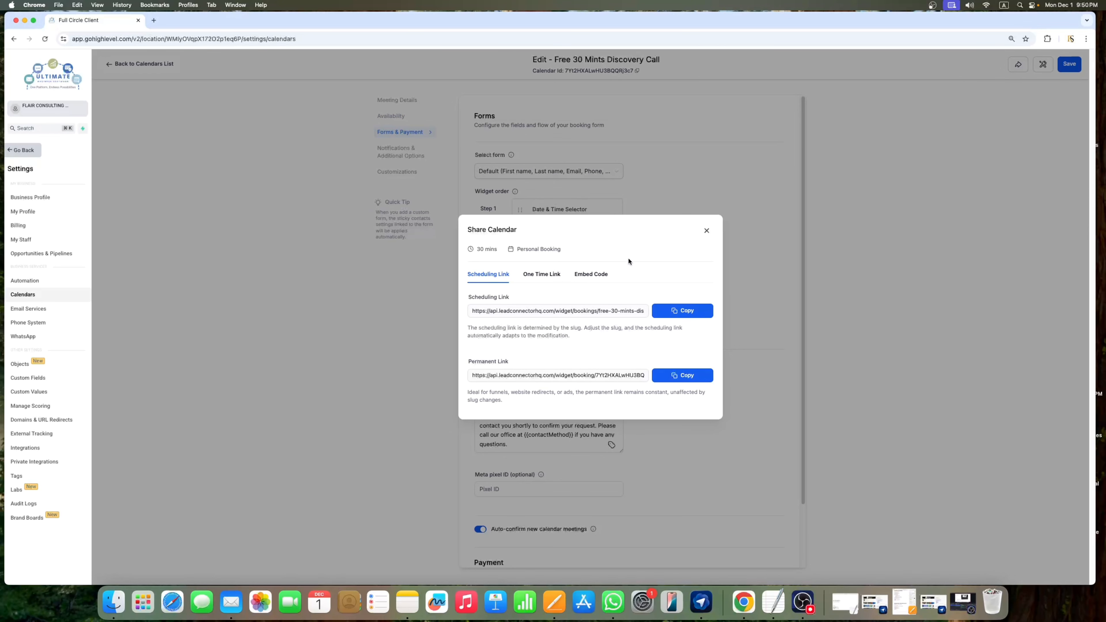
left_click(706, 230)
left_click(1013, 68)
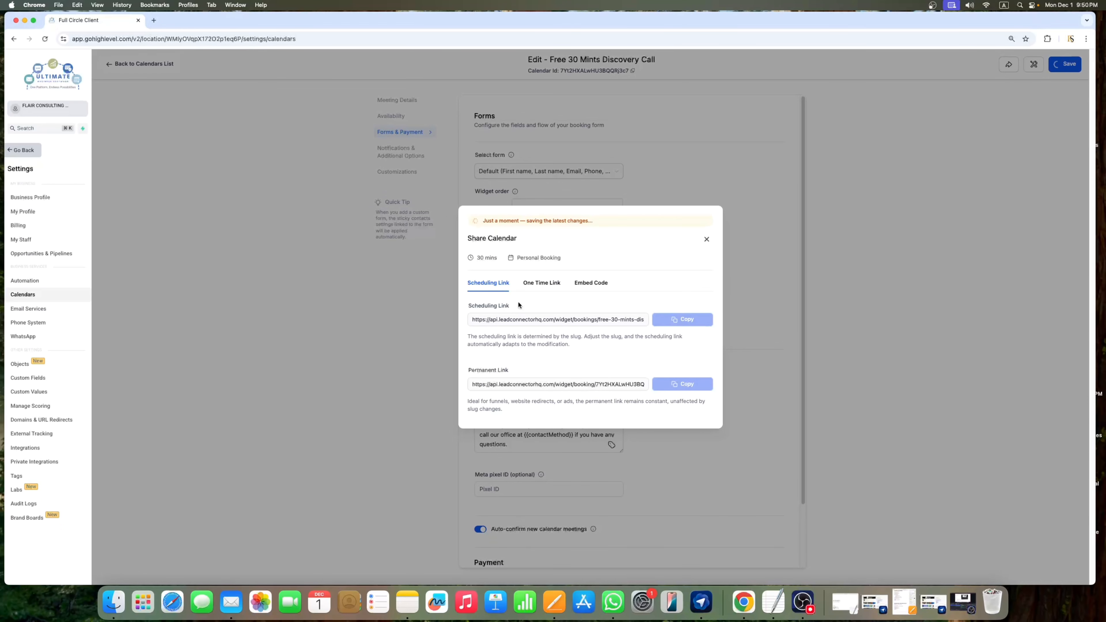
left_click(593, 289)
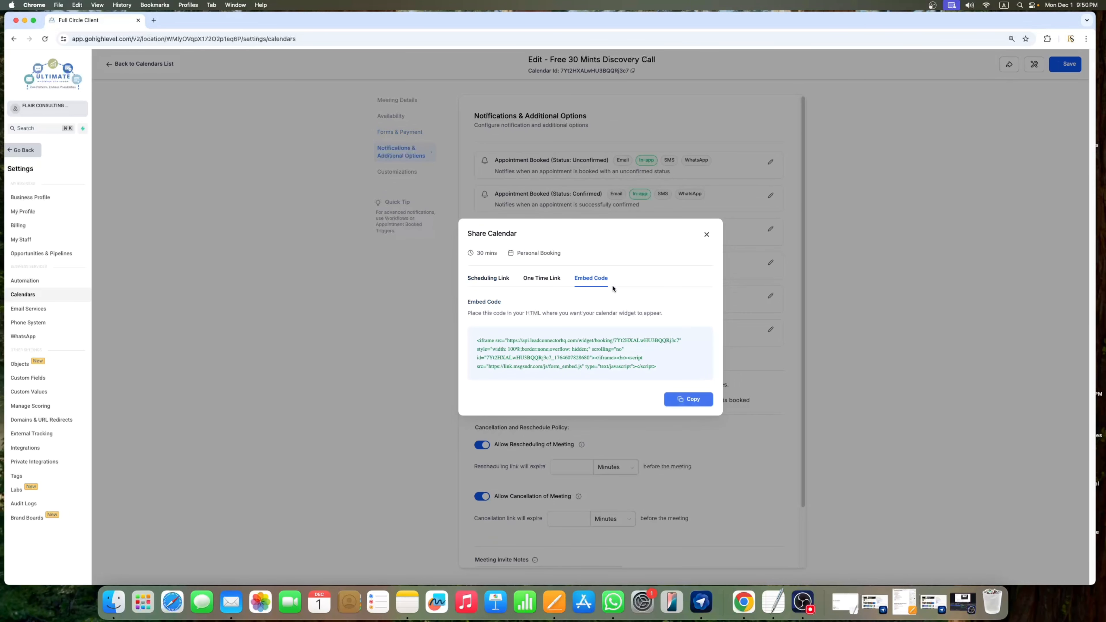
left_click(495, 280)
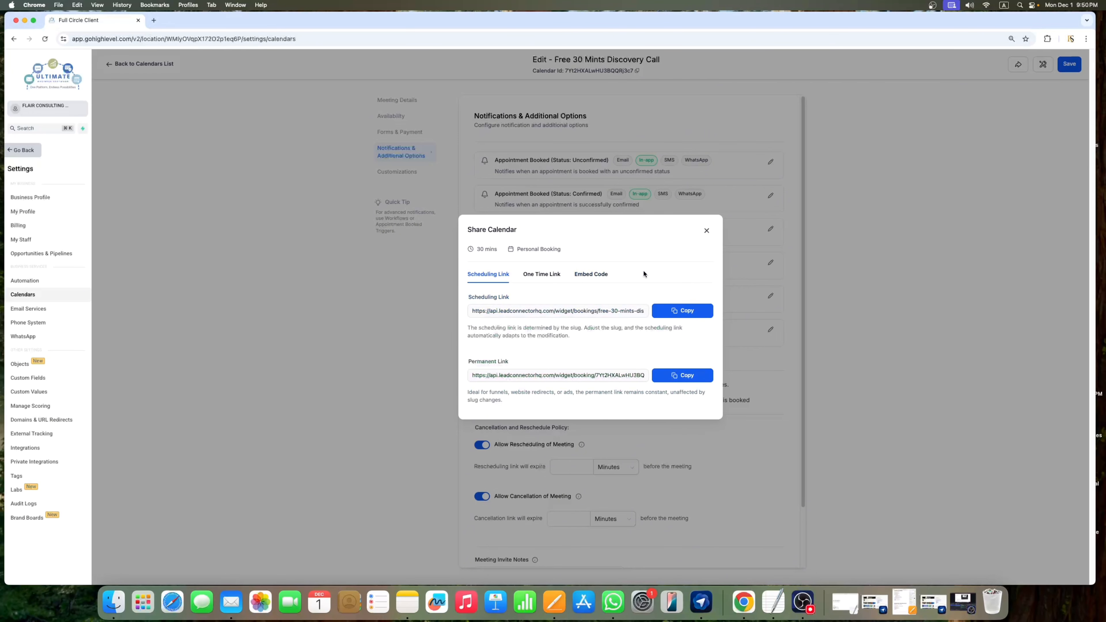
left_click(682, 376)
Step: Load the copied permanent booking link in a new browser tab
left_click(156, 21)
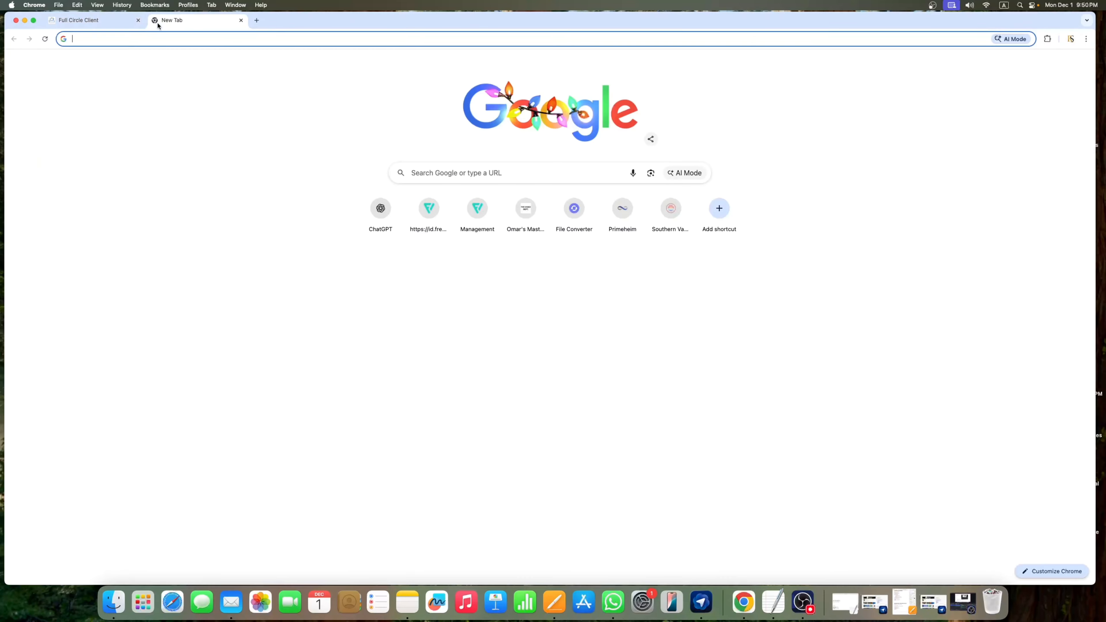
key("super+v")
key("Return")
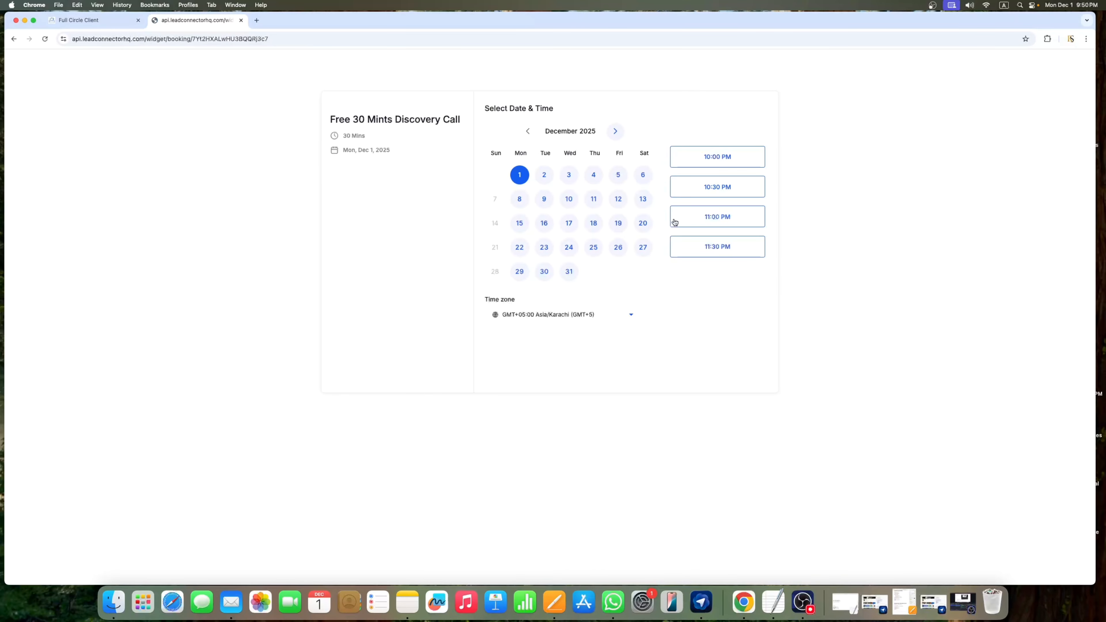
Step: Back in GoHighLevel, view the embed code, close Share Calendar and leave the calendar settings
left_click(89, 23)
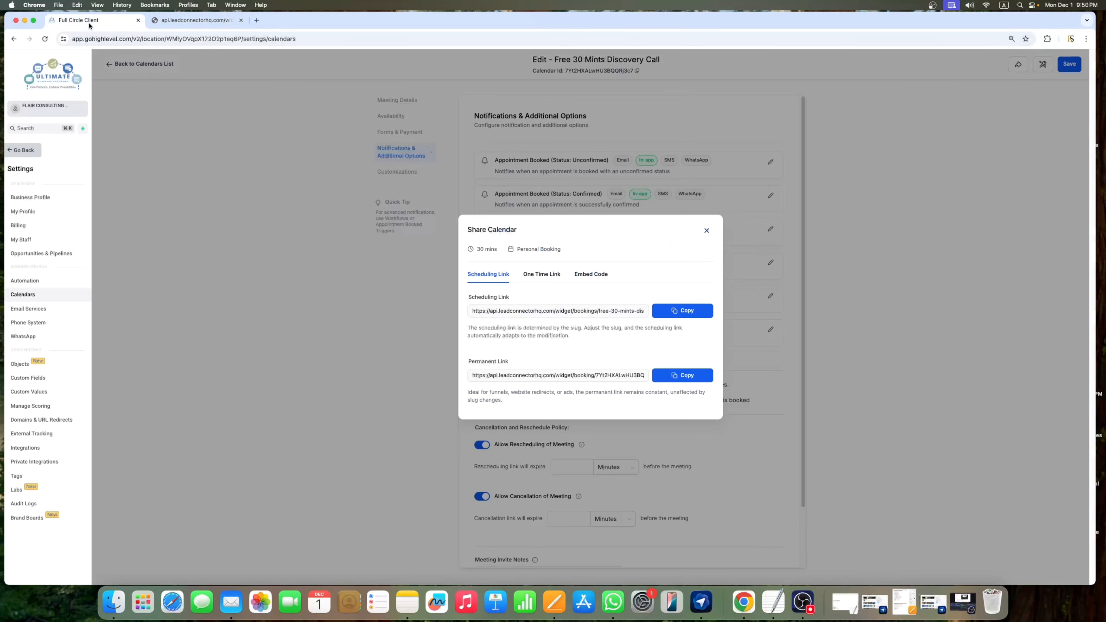
left_click(592, 276)
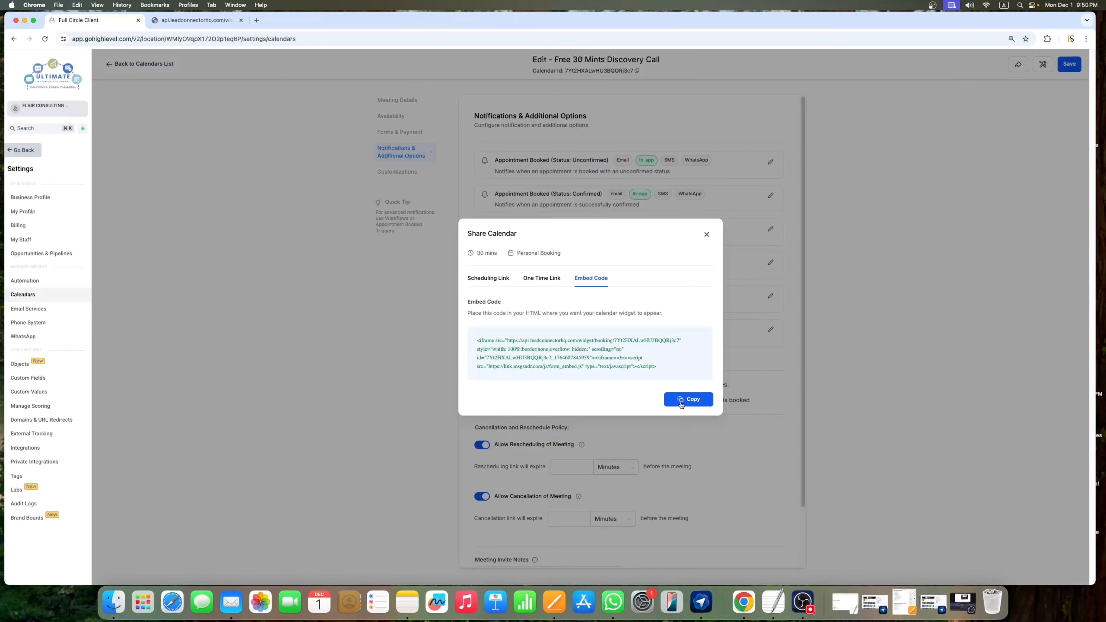
left_click(707, 236)
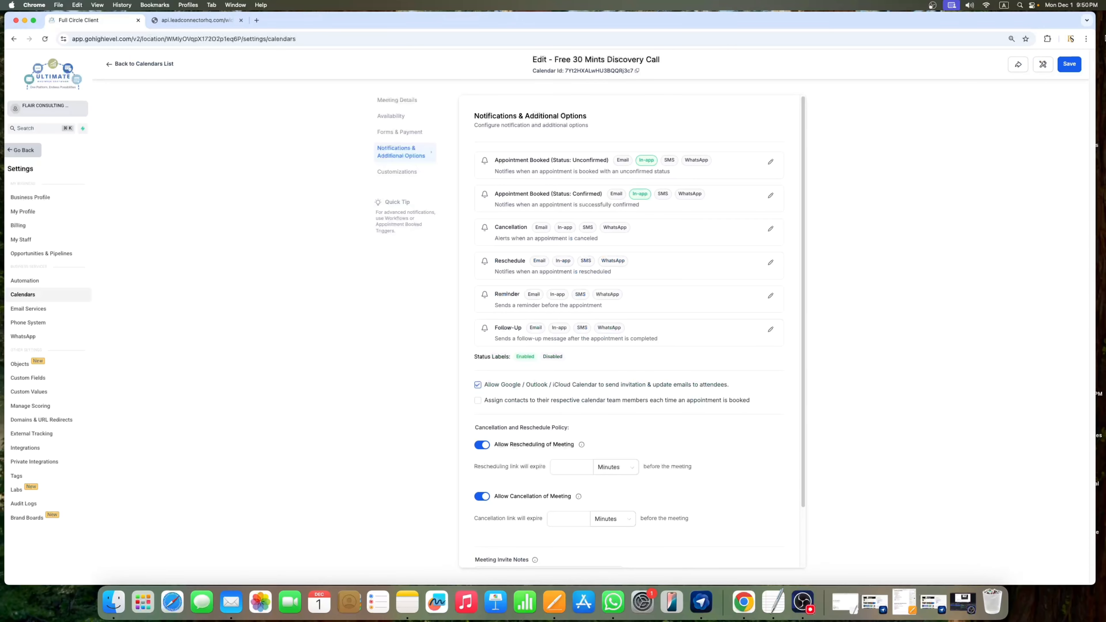
left_click(25, 154)
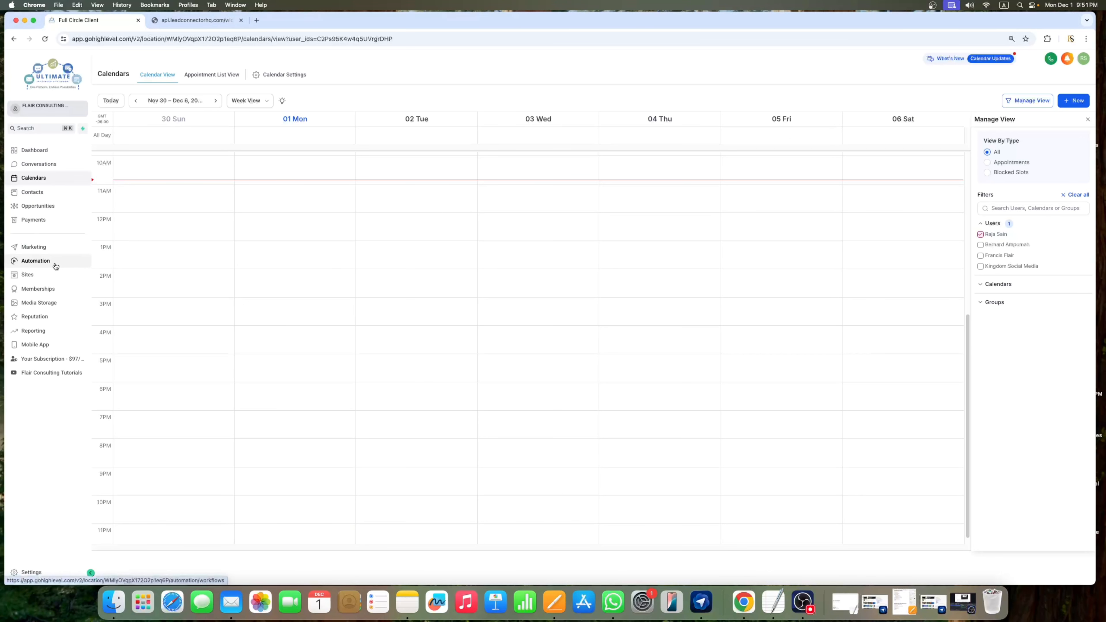
Step: Go to Automation to show the workflow list
left_click(37, 264)
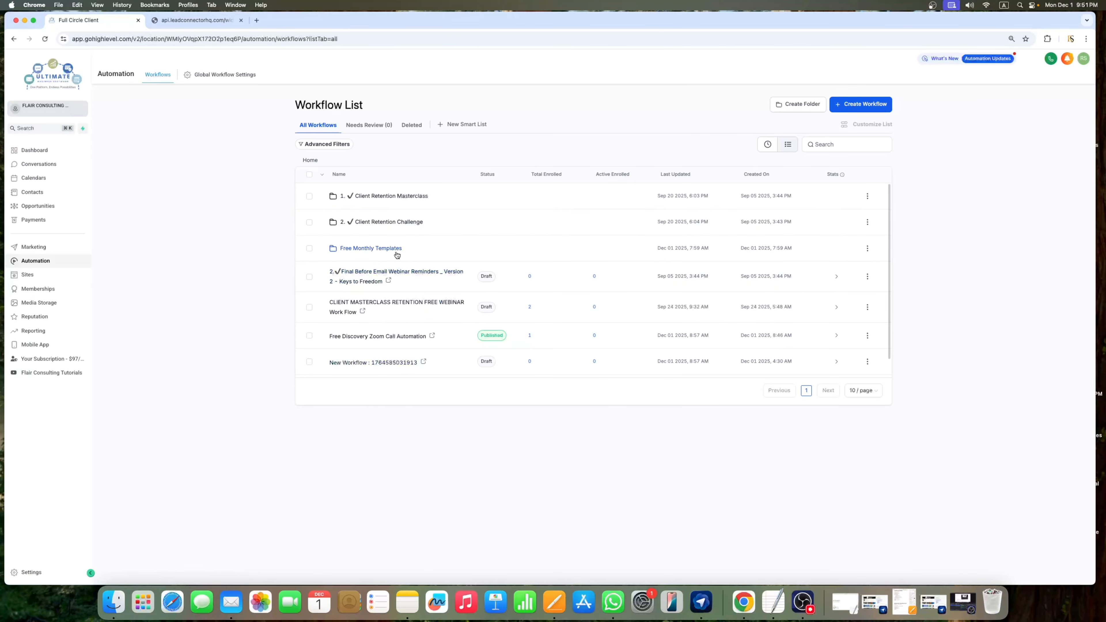
Step: Create a workflow folder named '101', open it, and start a new workflow inside
left_click(808, 107)
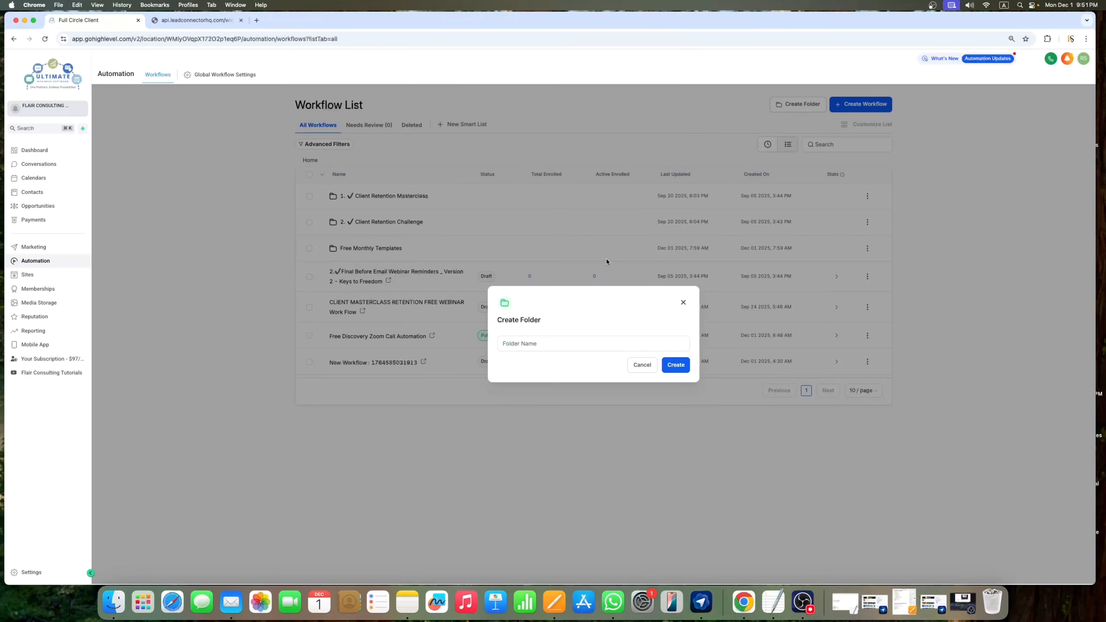
left_click(568, 345)
type("1")
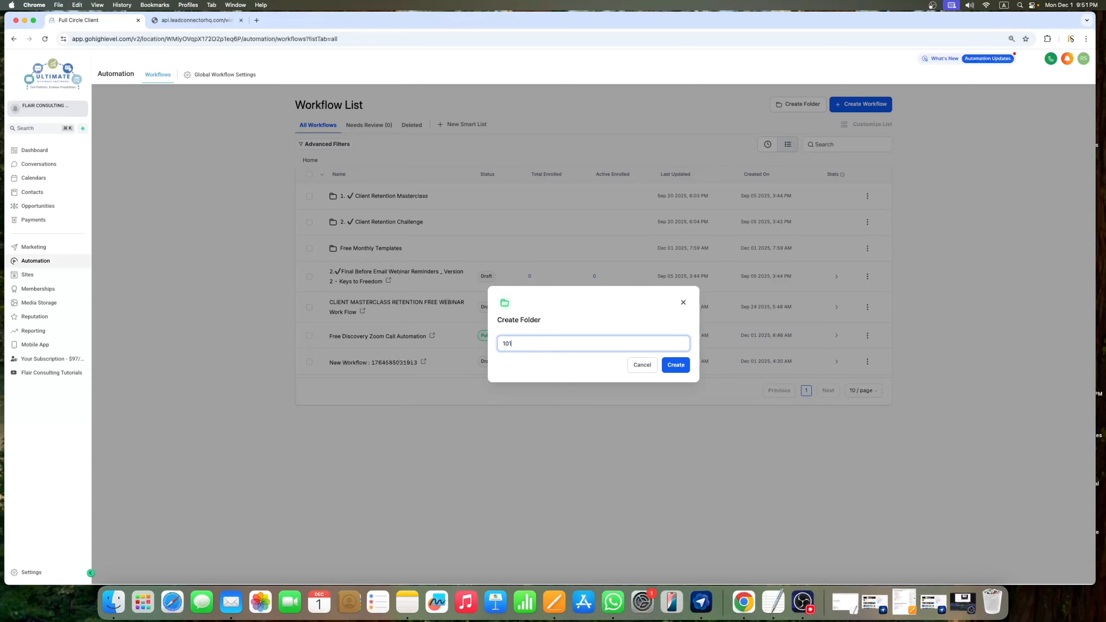
type("01")
left_click(675, 365)
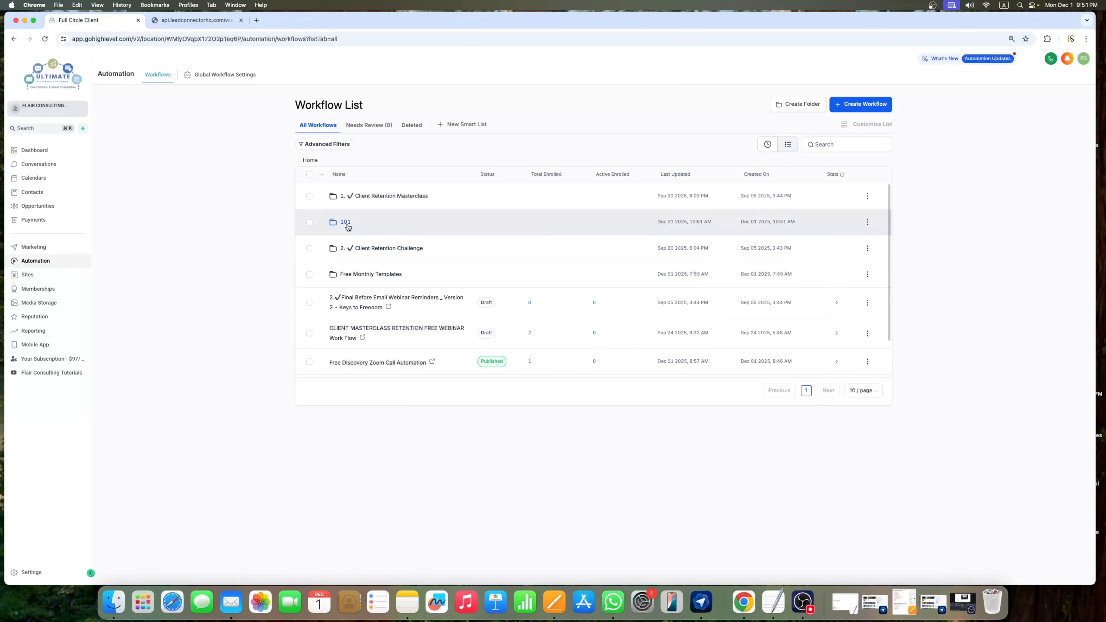
left_click(345, 222)
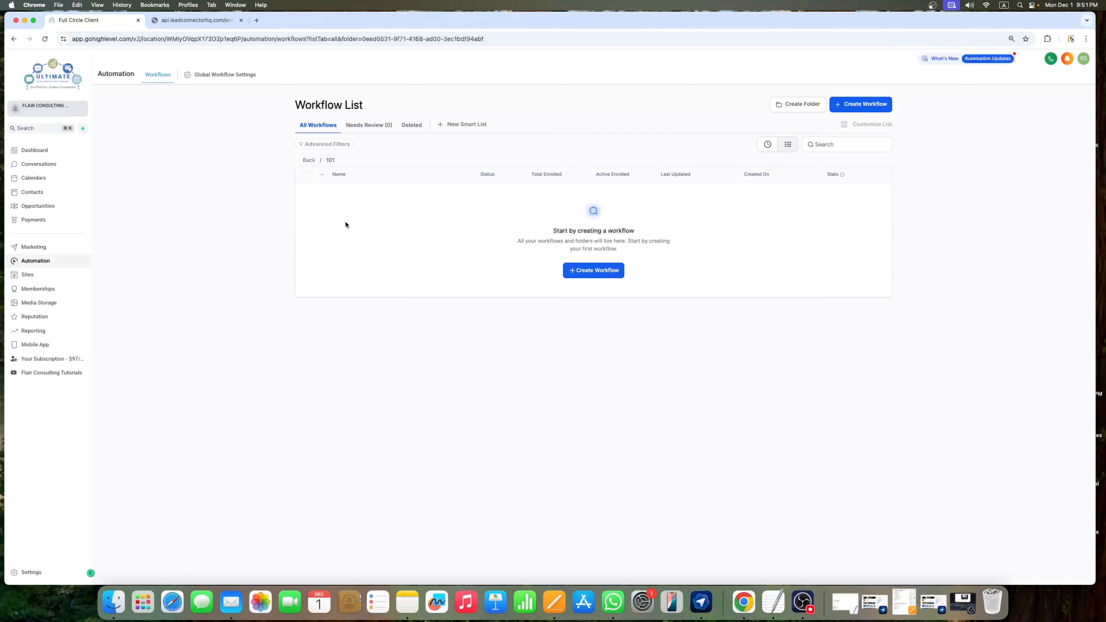
left_click(599, 281)
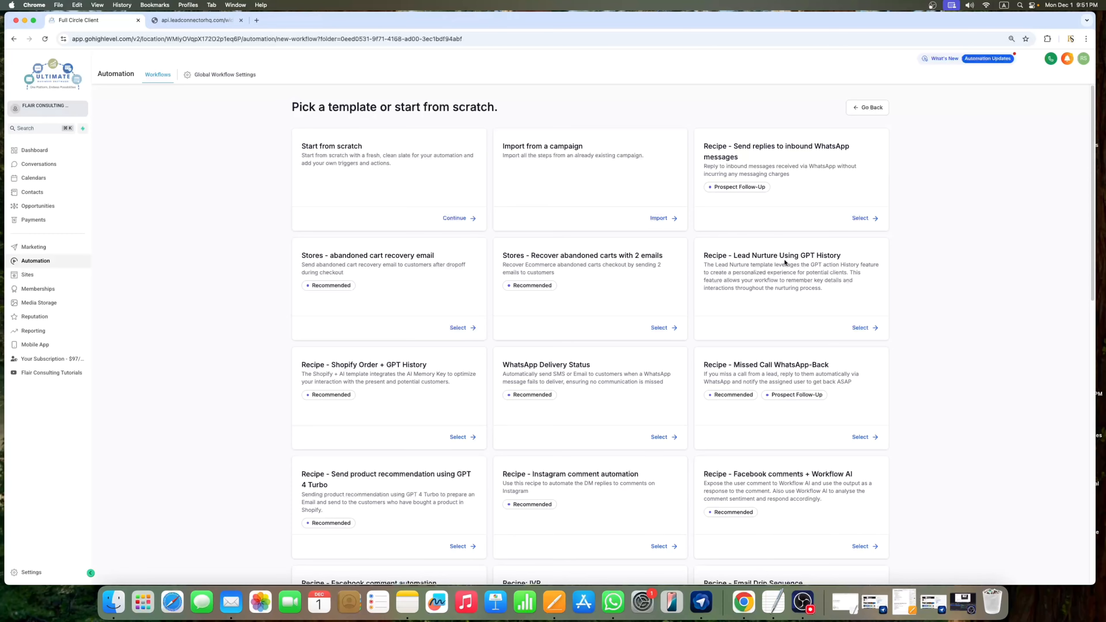
scroll(776, 169, "down", 1)
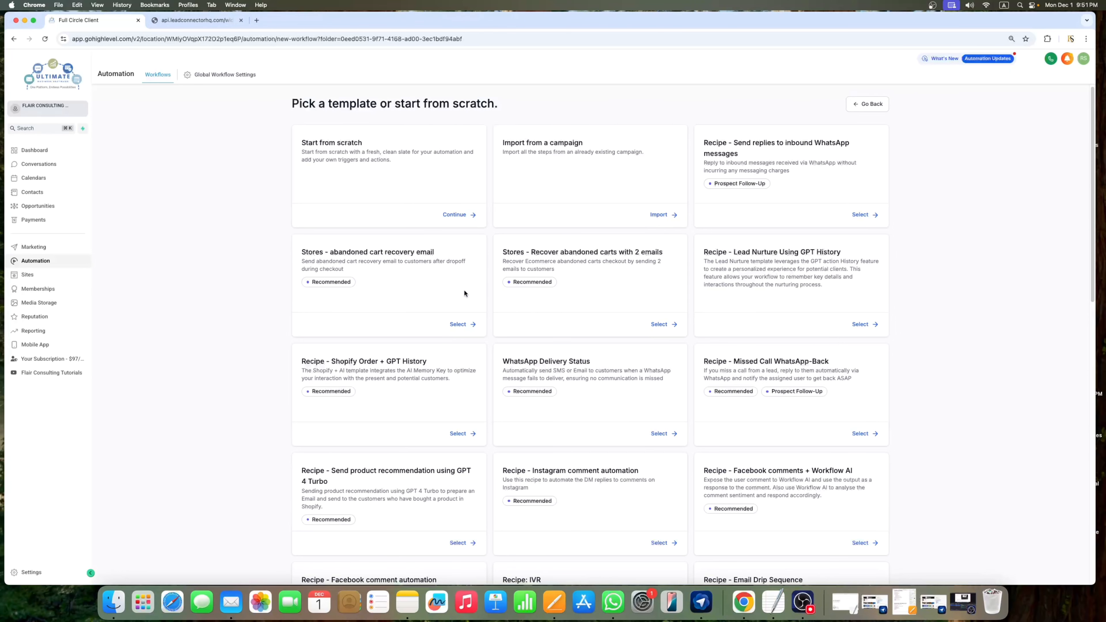
scroll(363, 396, "down", 3)
scroll(578, 351, "up", 3)
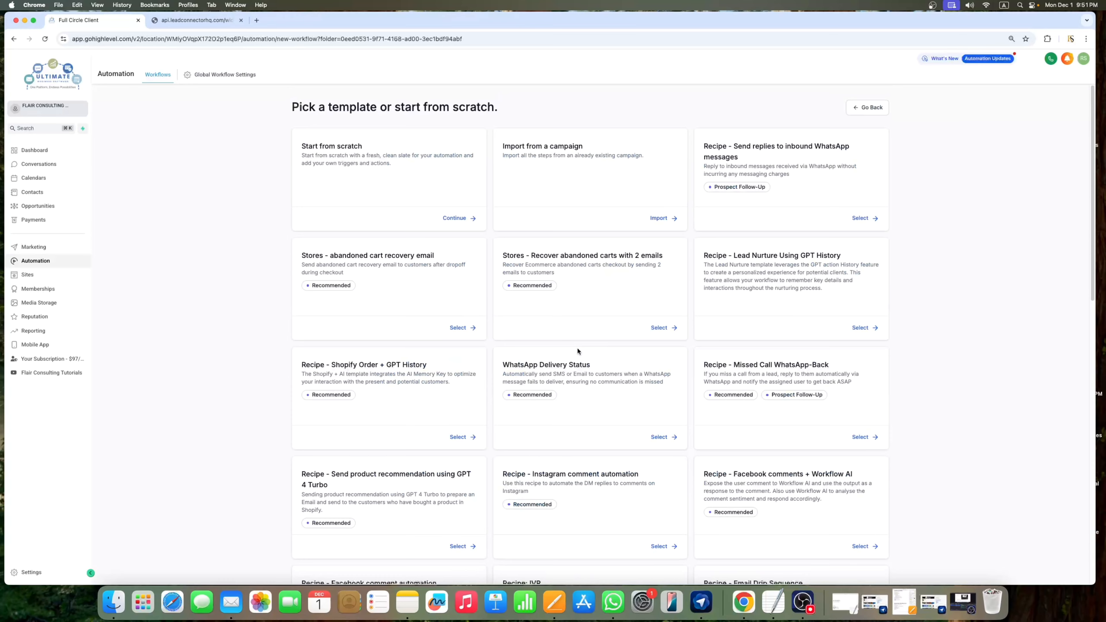
scroll(345, 325, "down", 2)
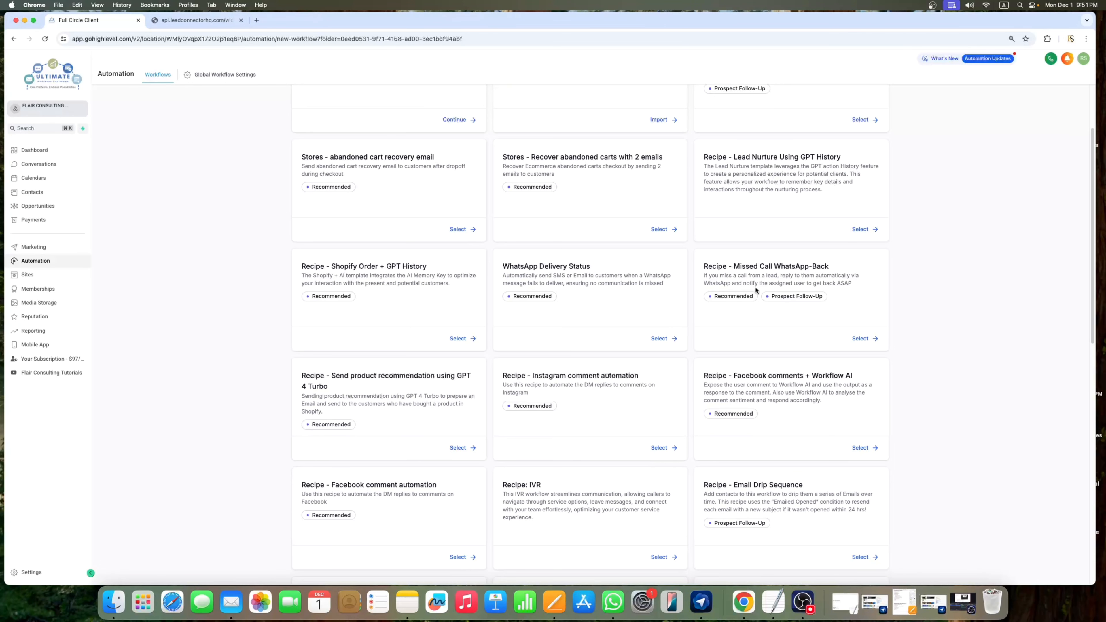
scroll(705, 318, "down", 1)
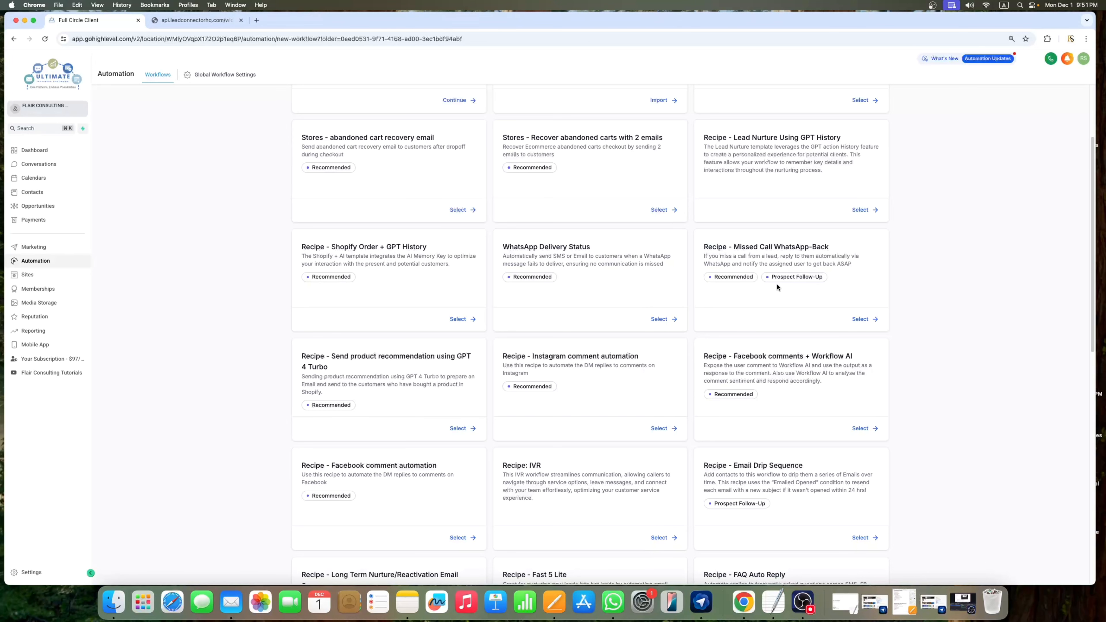
scroll(767, 287, "up", 1)
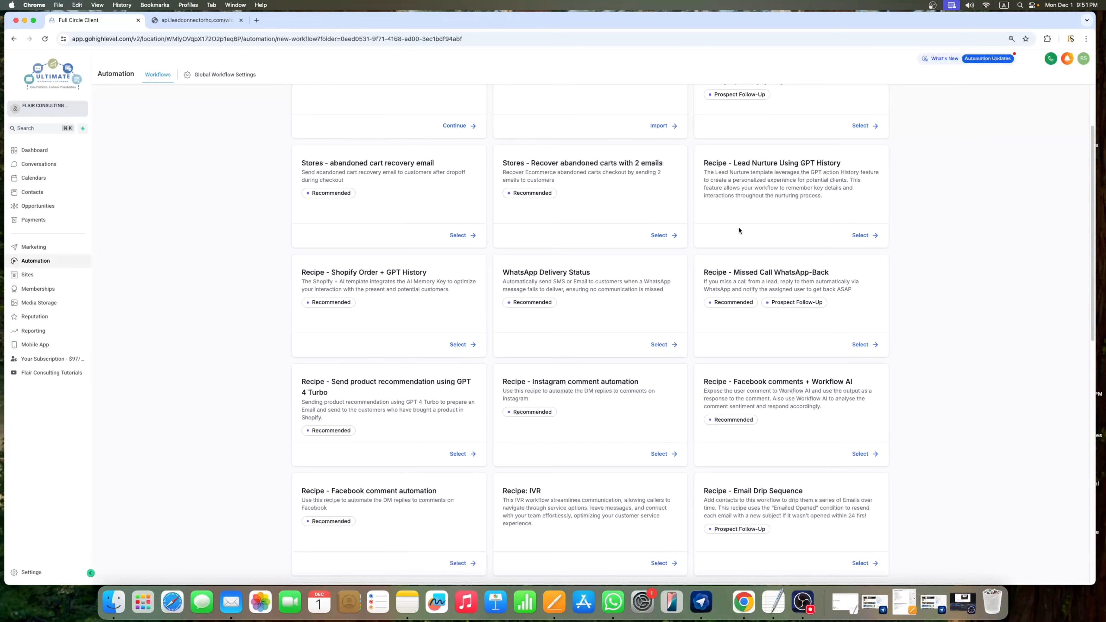
scroll(670, 251, "down", 5)
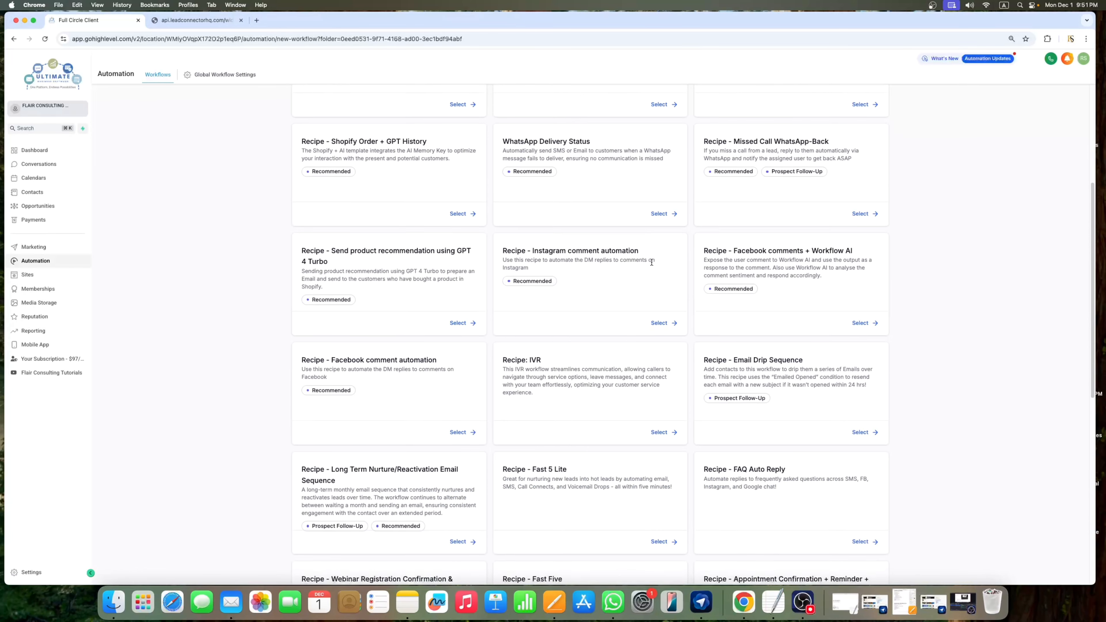
scroll(690, 287, "down", 3)
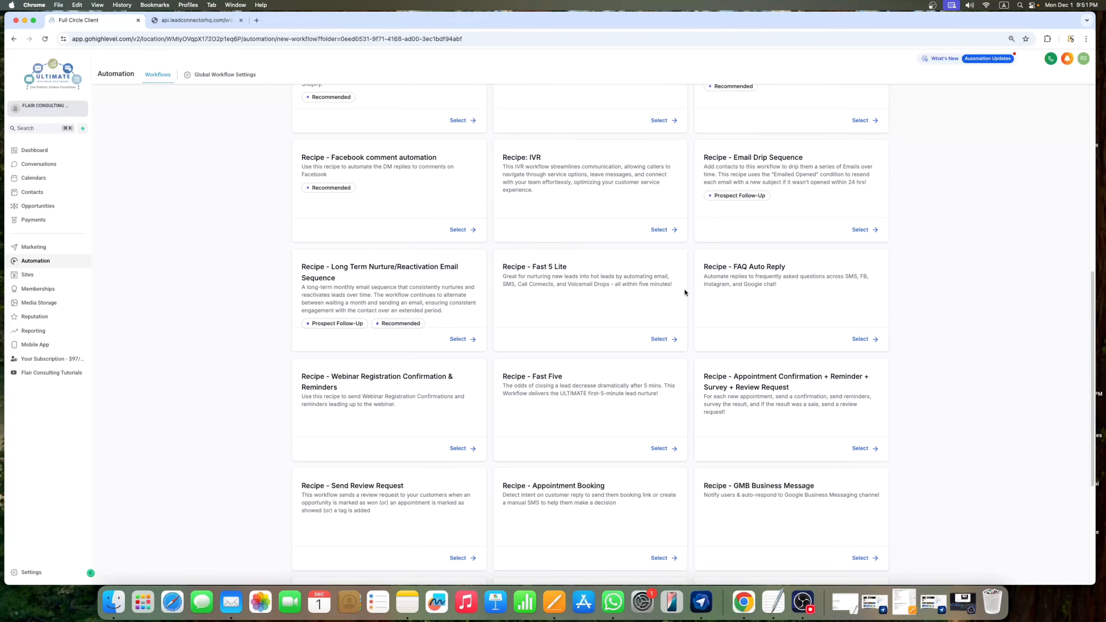
scroll(719, 324, "down", 3)
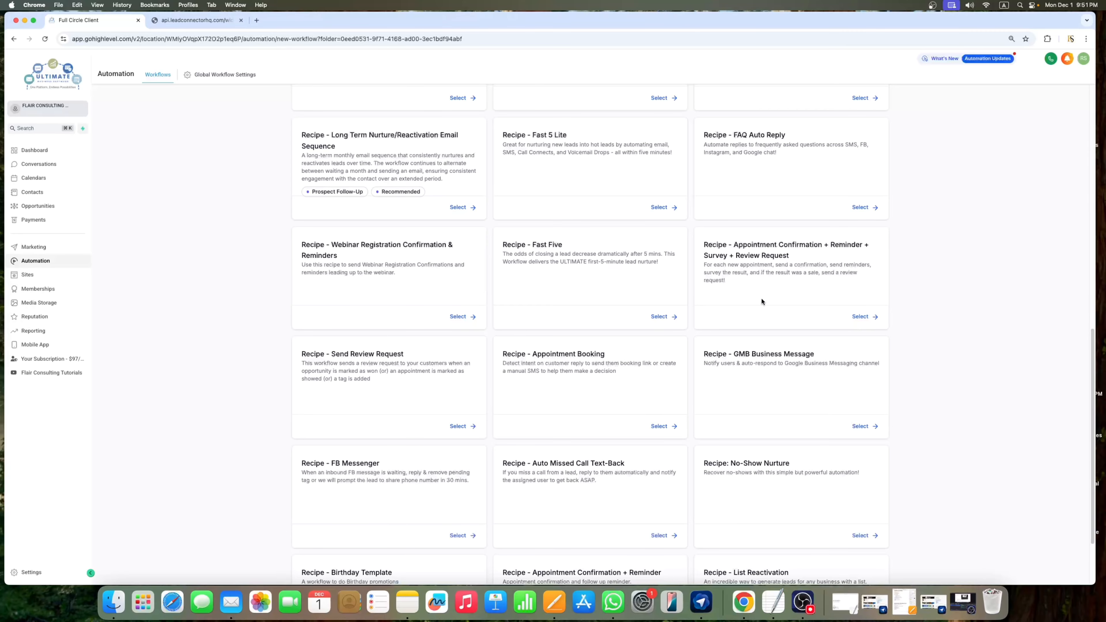
scroll(653, 296, "down", 2)
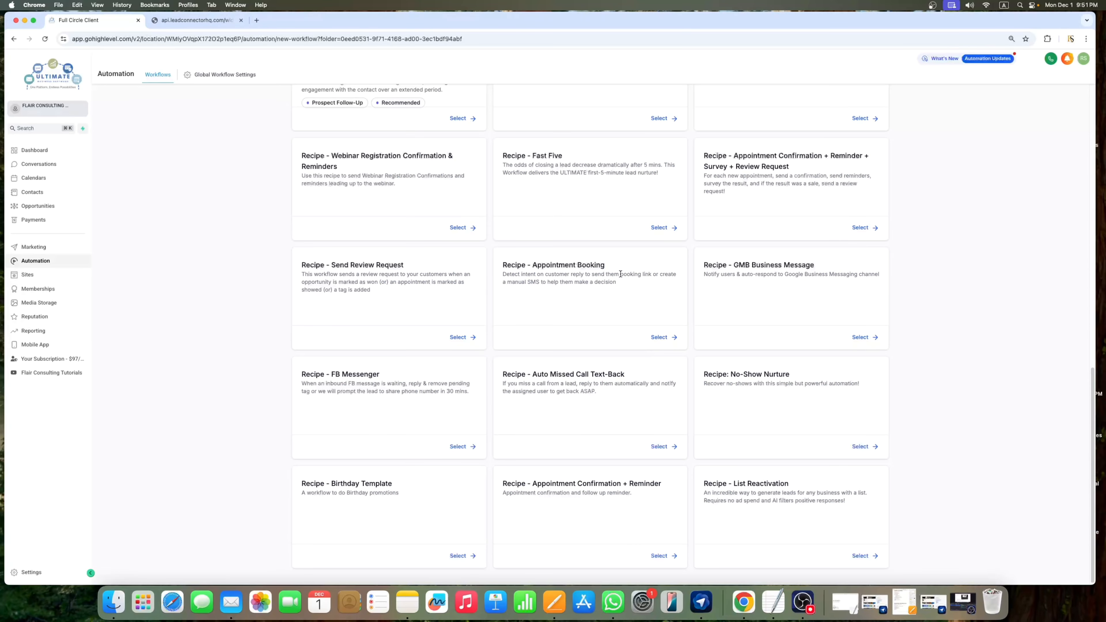
scroll(612, 291, "up", 10)
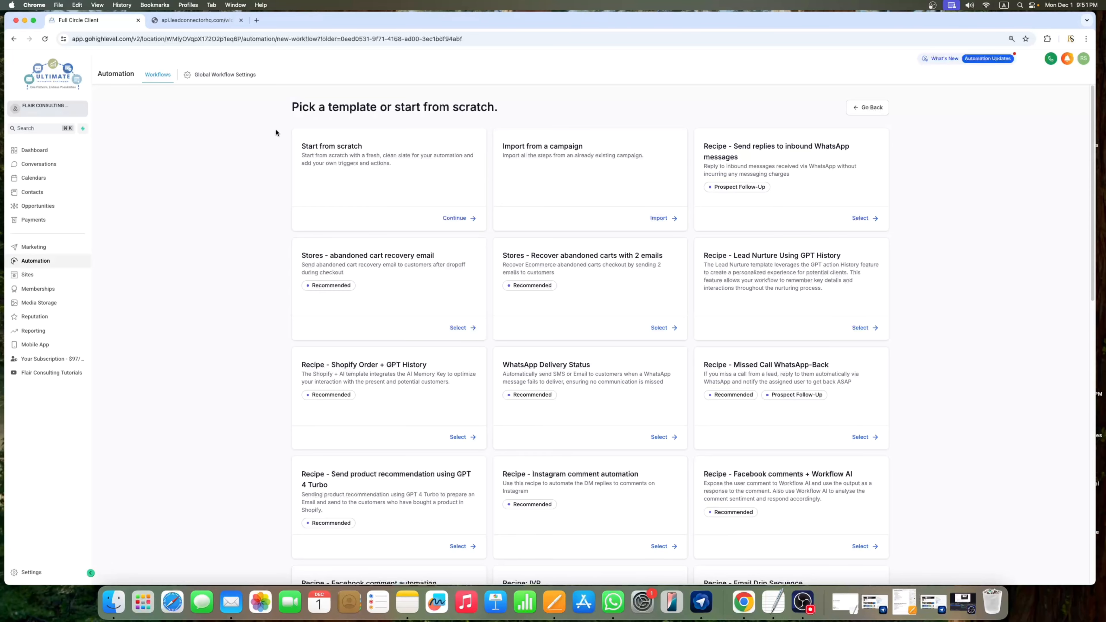
Step: Start a blank workflow from scratch, then reopen it from the 101 folder in Automation
left_click(460, 218)
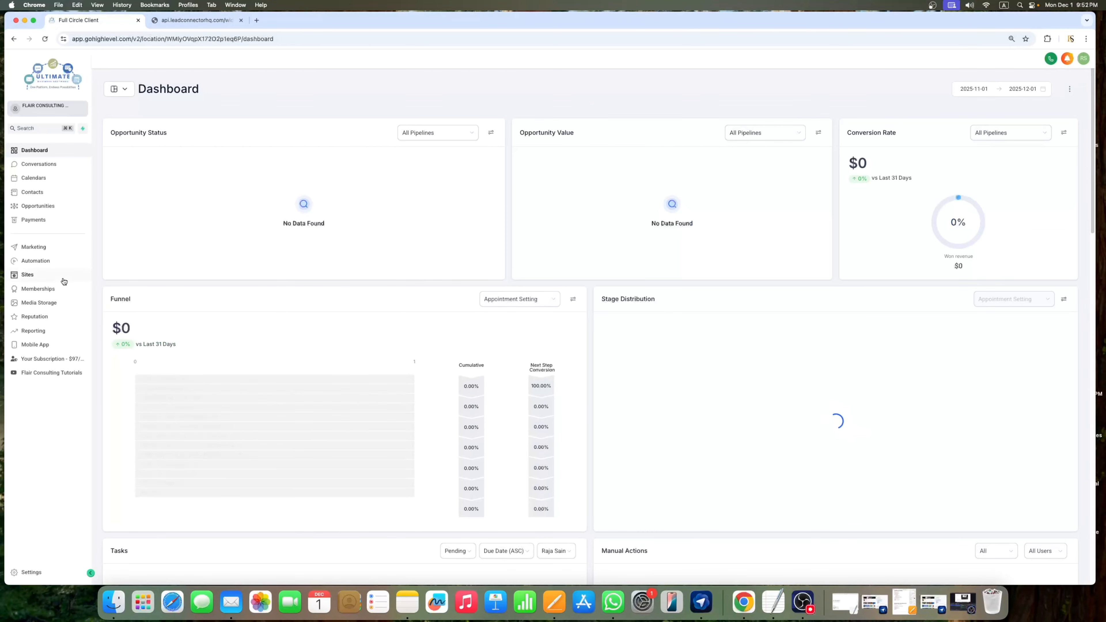
left_click(40, 263)
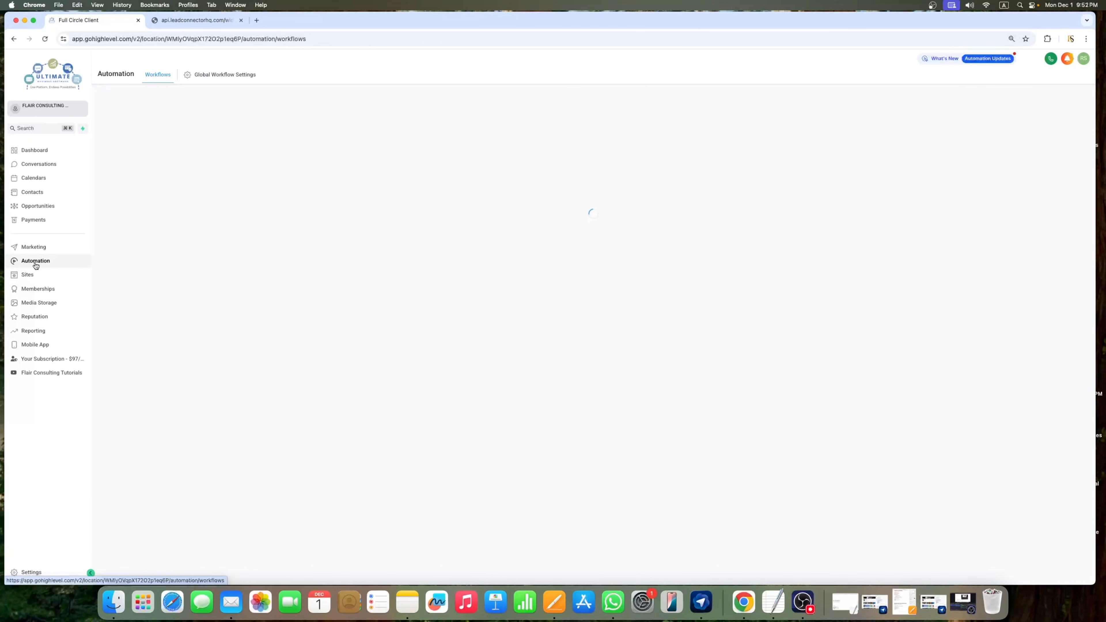
left_click(344, 223)
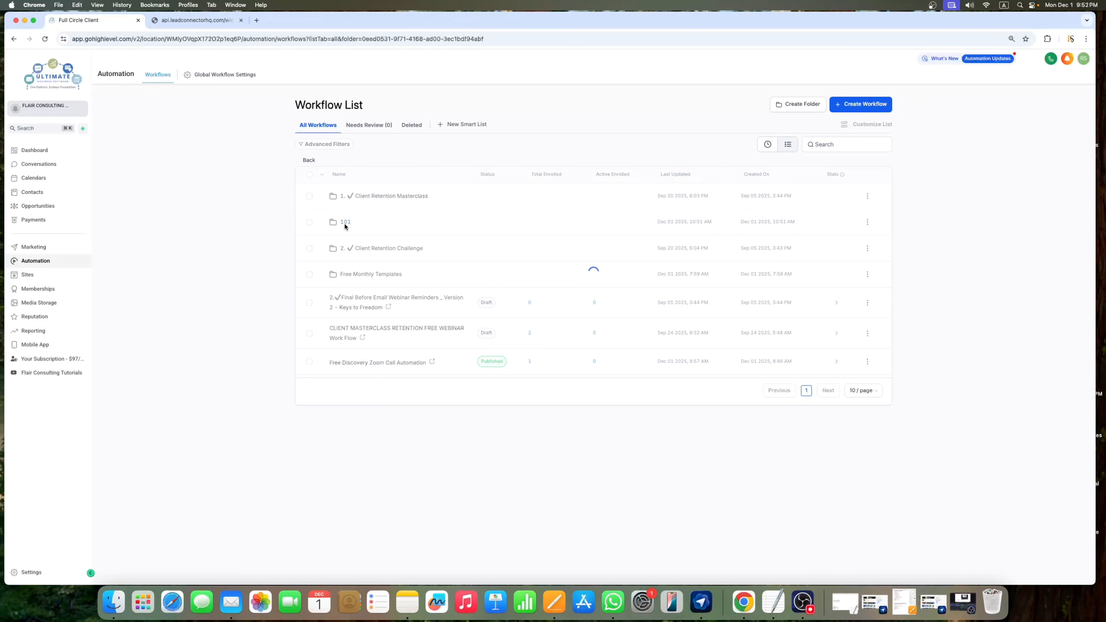
left_click(374, 197)
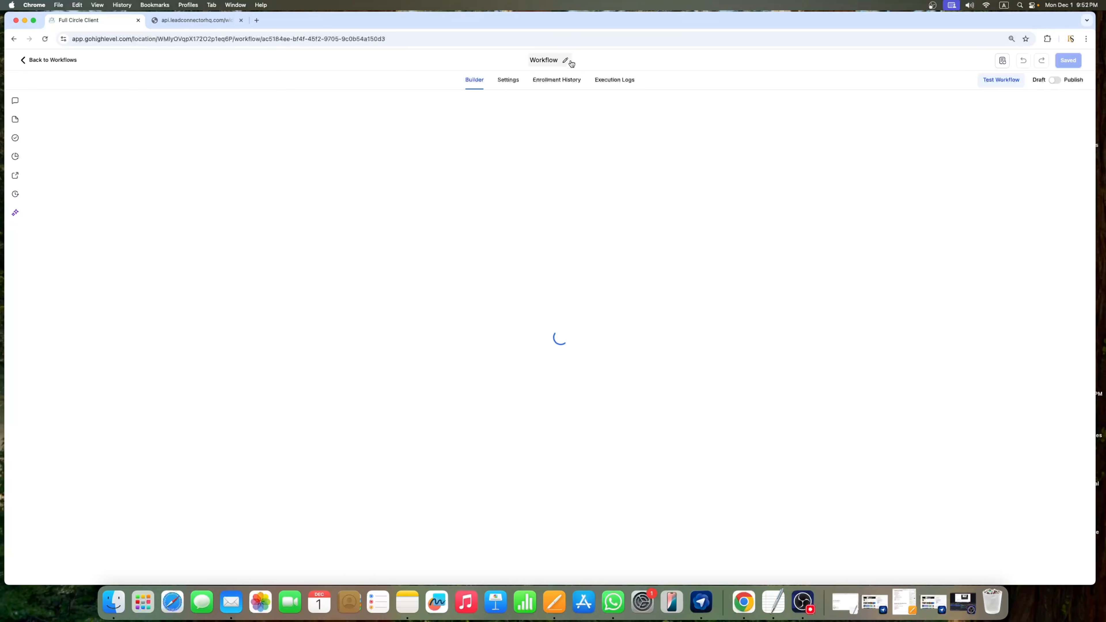
Step: Change the workflow title to the suggested 'Free Discovery Zoom Call' with '101' appended
left_click(546, 66)
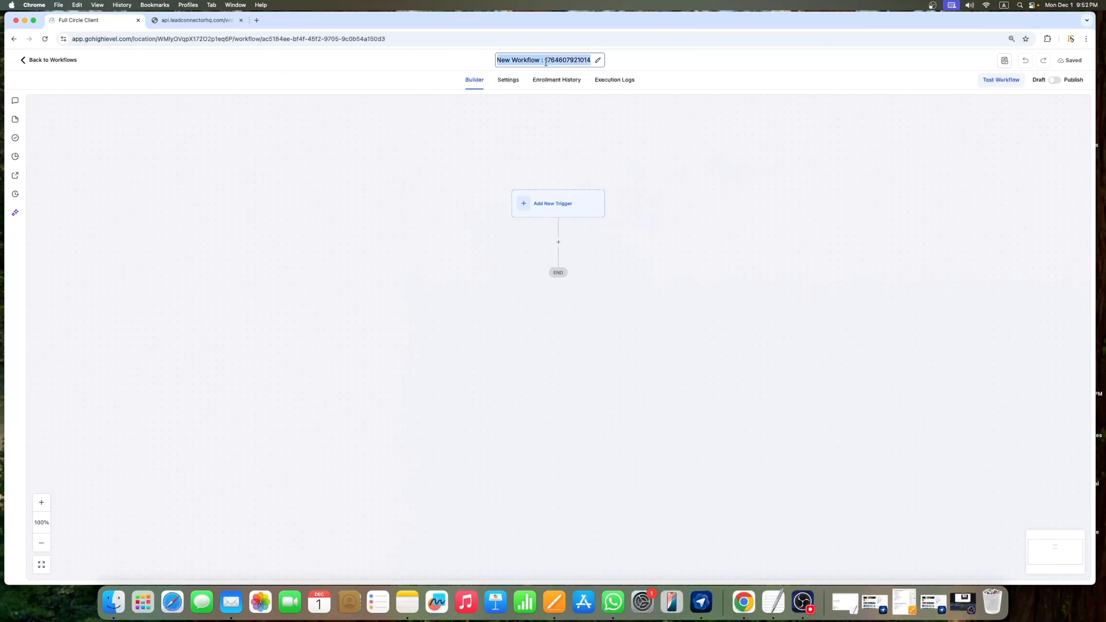
key("BackSpace")
type("Fr")
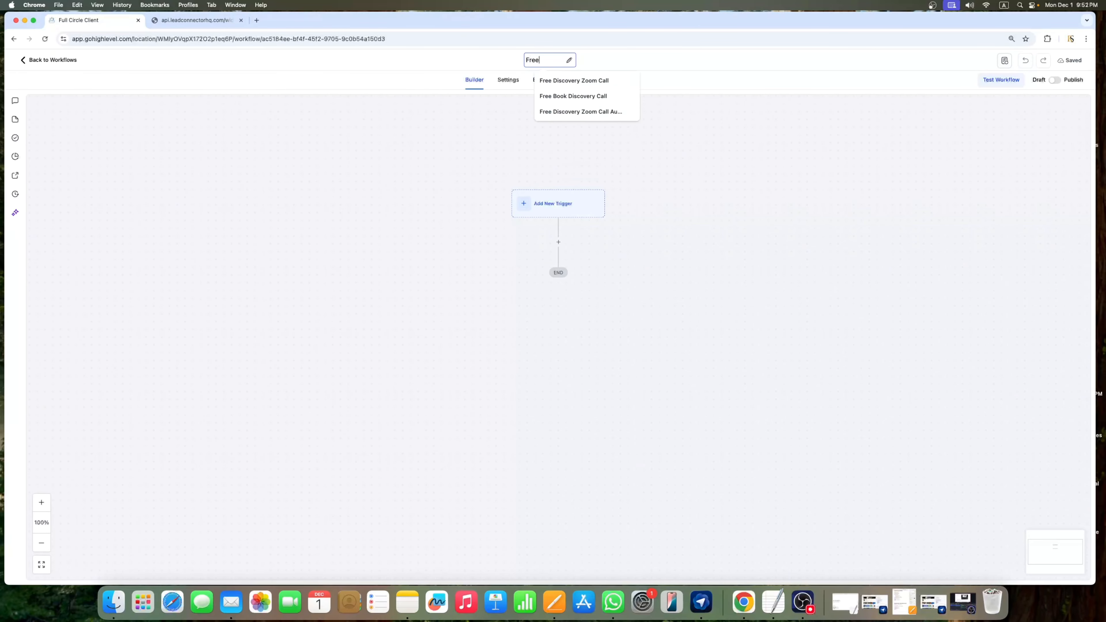
type("ee")
left_click(562, 80)
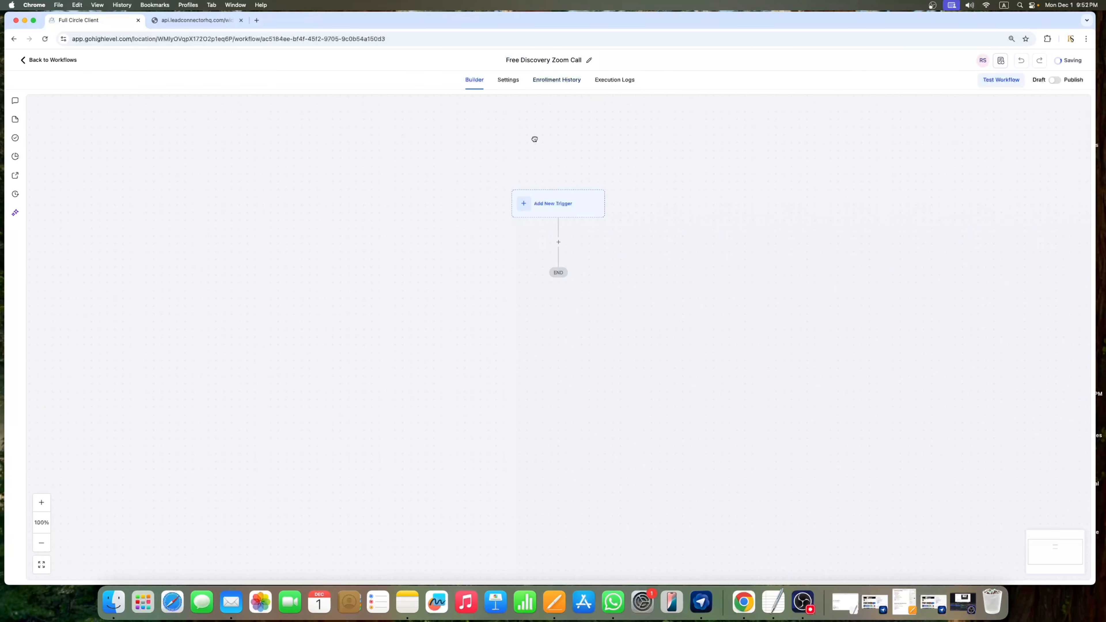
left_click(586, 62)
key("Right")
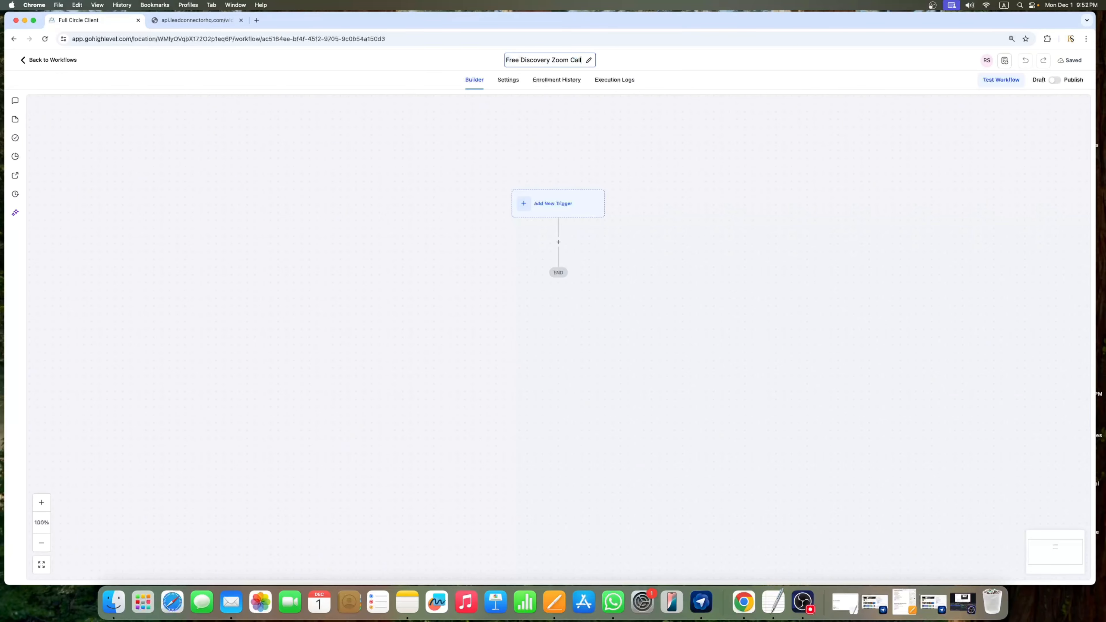
type("101")
left_click(653, 120)
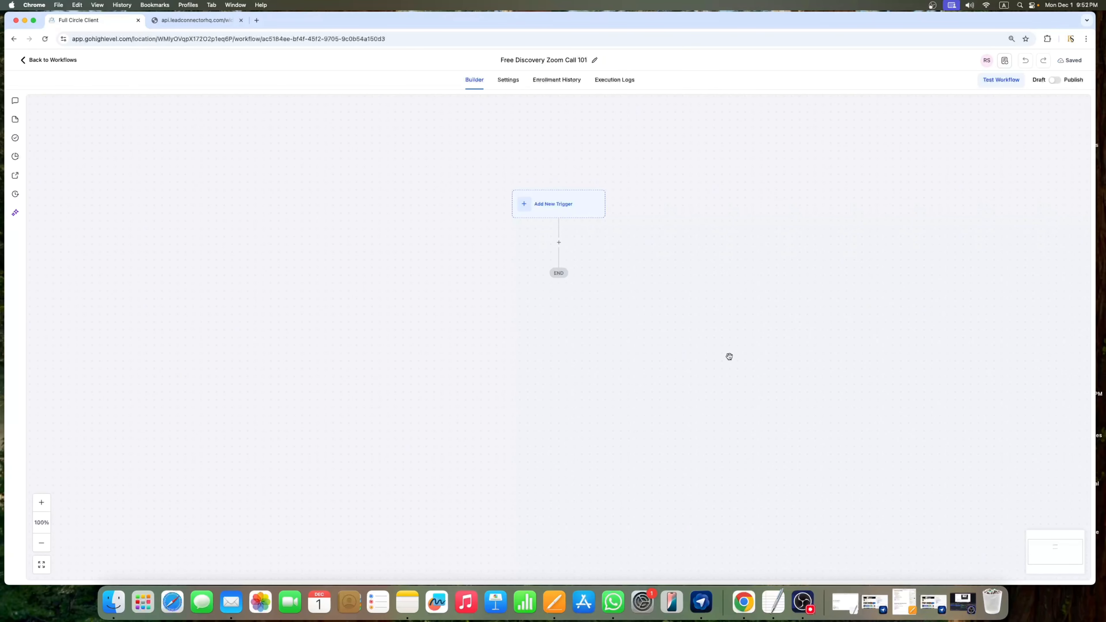
scroll(591, 217, "down", 2)
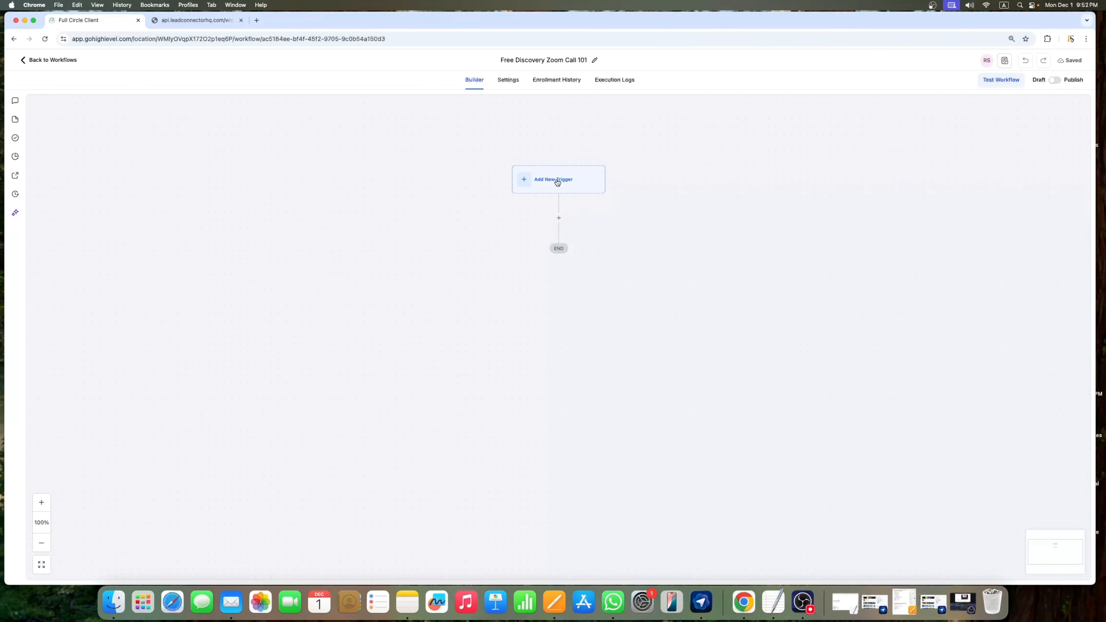
scroll(595, 185, "down", 1)
Step: Add a new trigger and pick Appointment Status from the 'app' search results
left_click(529, 181)
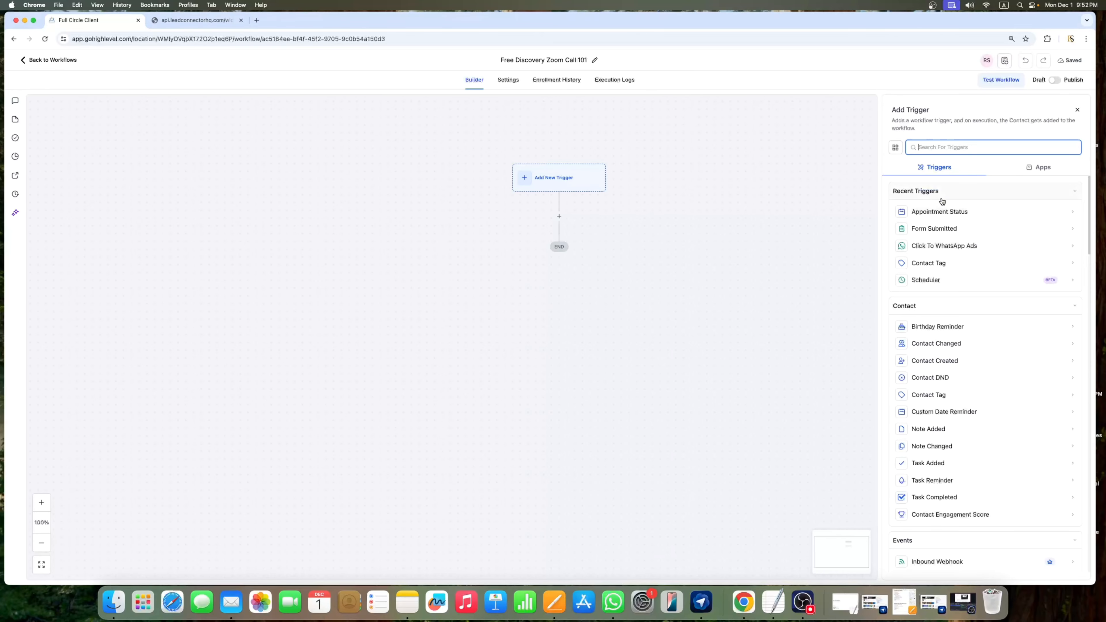
type("app")
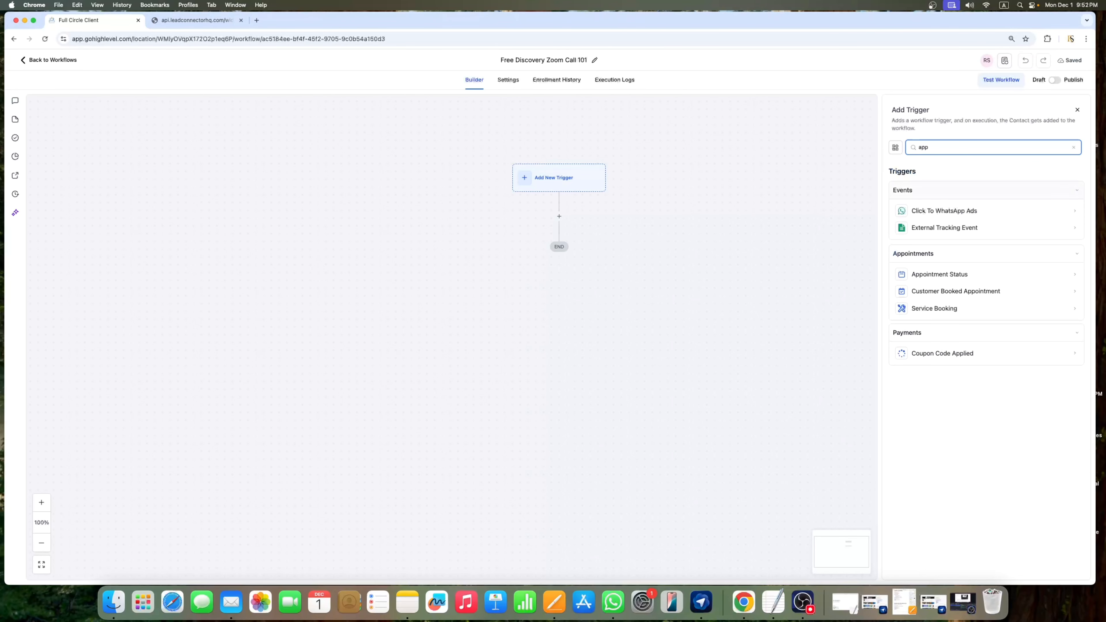
left_click(951, 276)
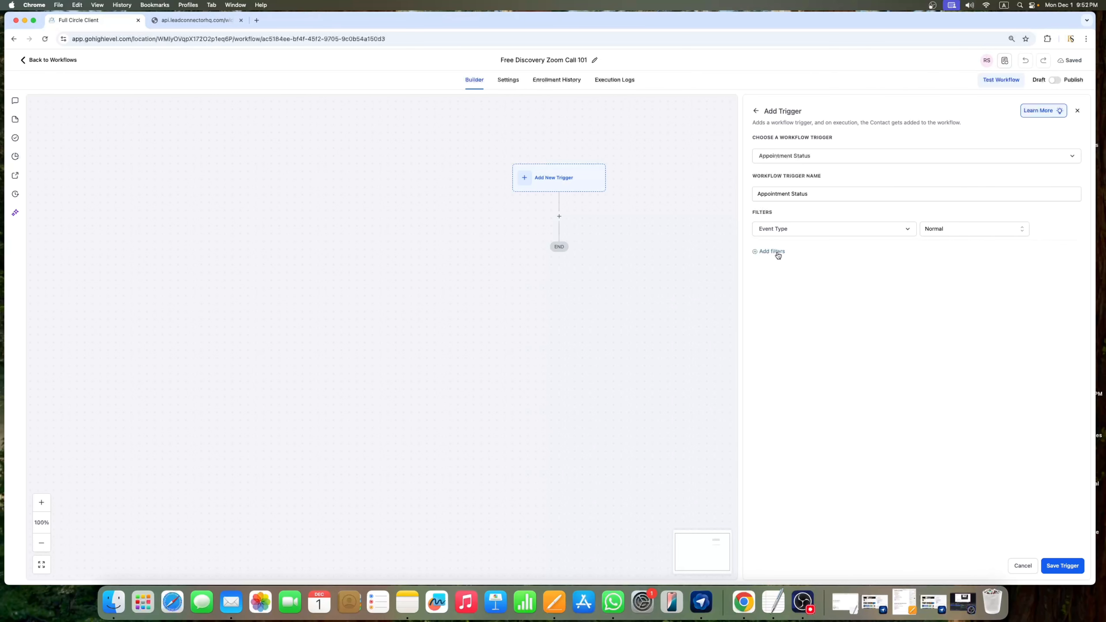
Step: Add an In calendar filter set to Free 30 Mints Discovery Call
left_click(787, 254)
left_click(818, 254)
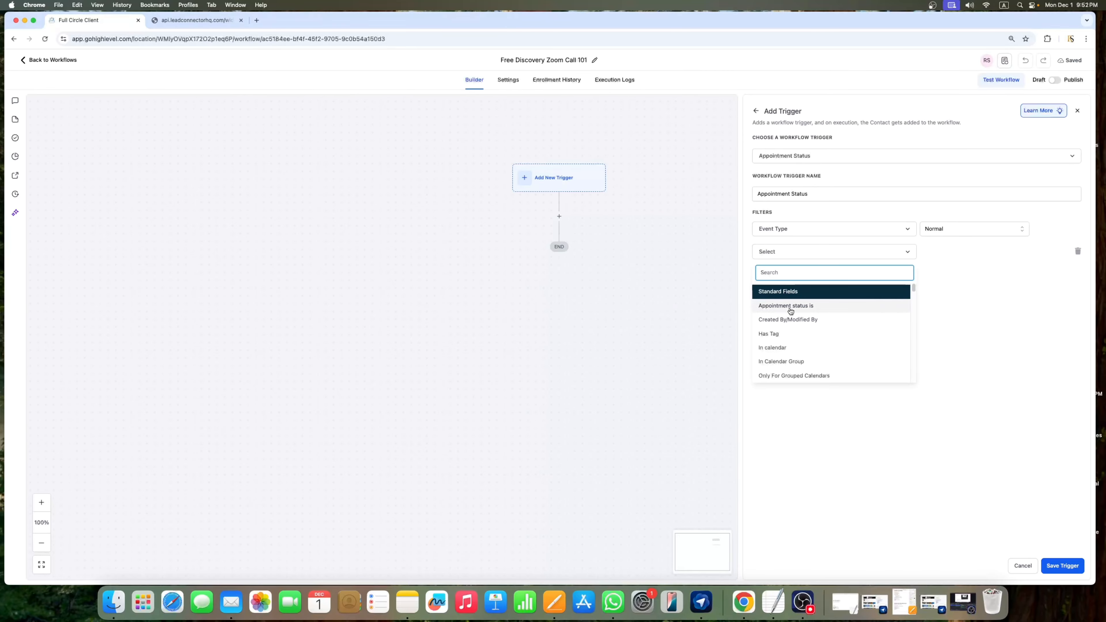
left_click(784, 347)
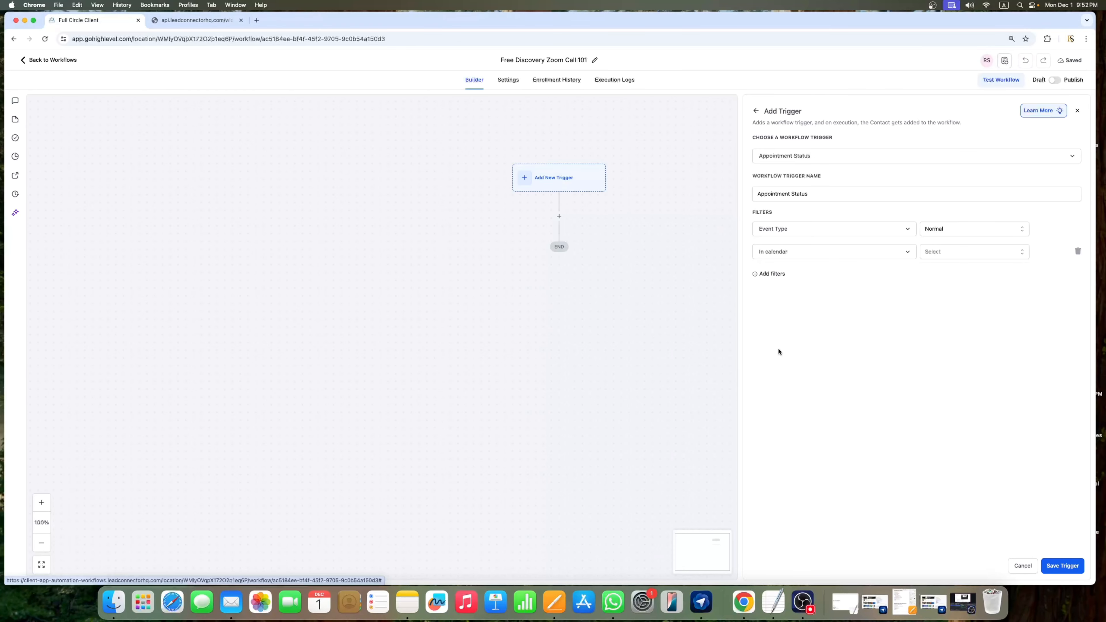
left_click(948, 252)
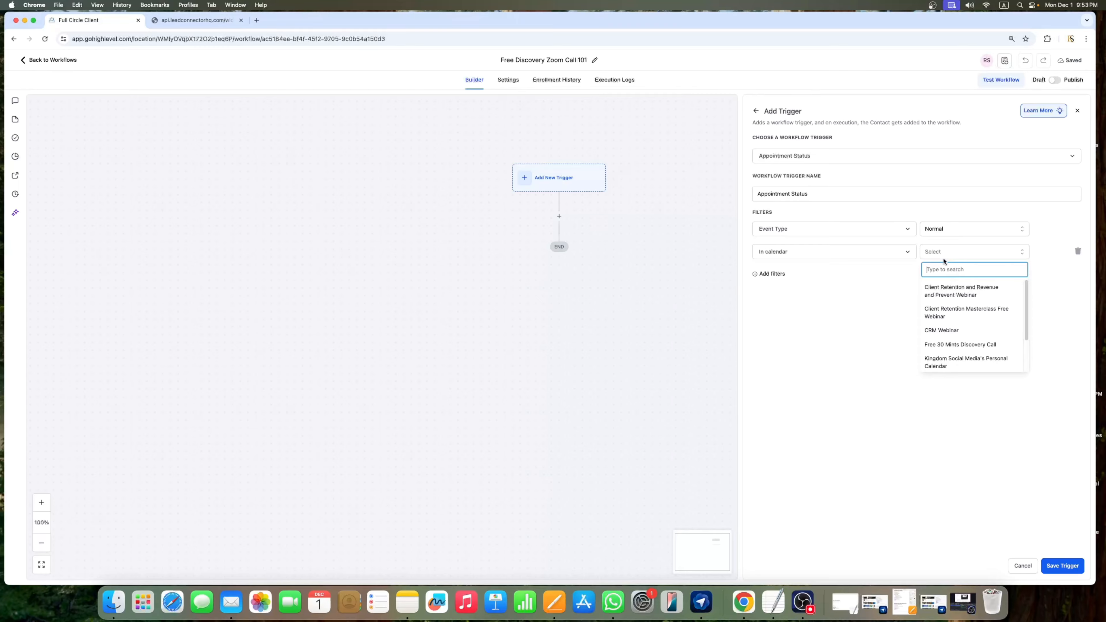
type("free")
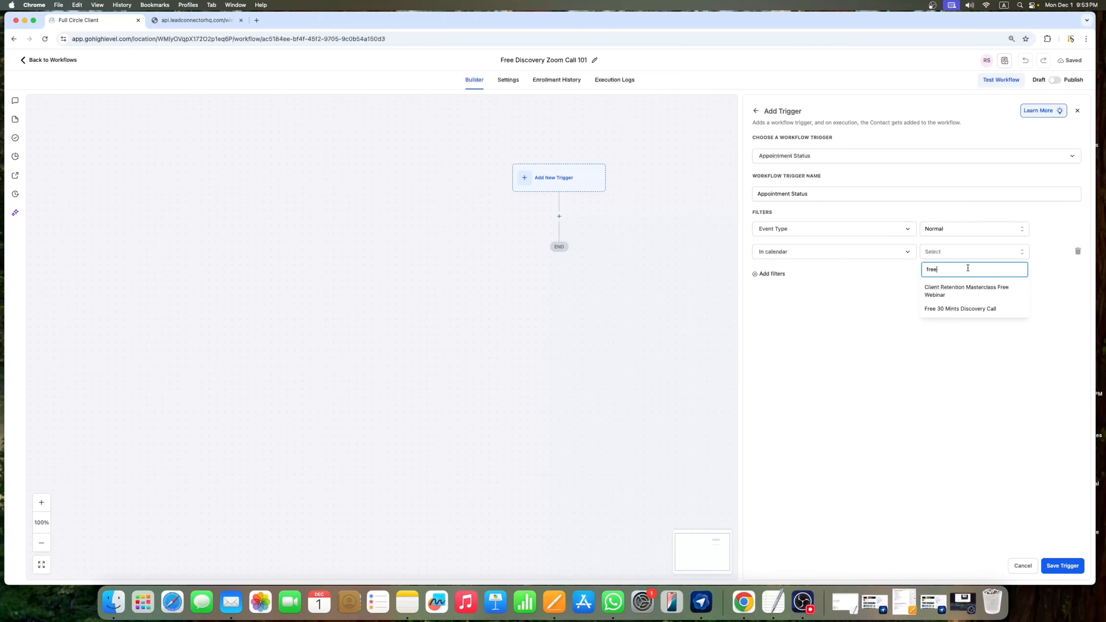
left_click(986, 311)
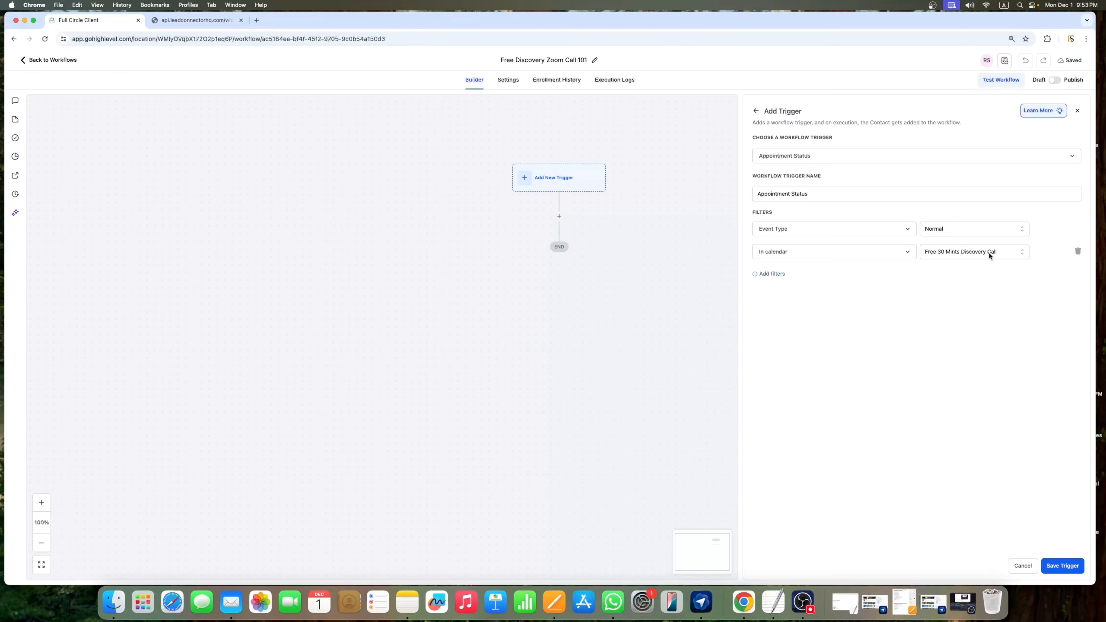
Step: Re-search the calendar list for 'free' and confirm Free 30 Mints Discovery Call
left_click(968, 256)
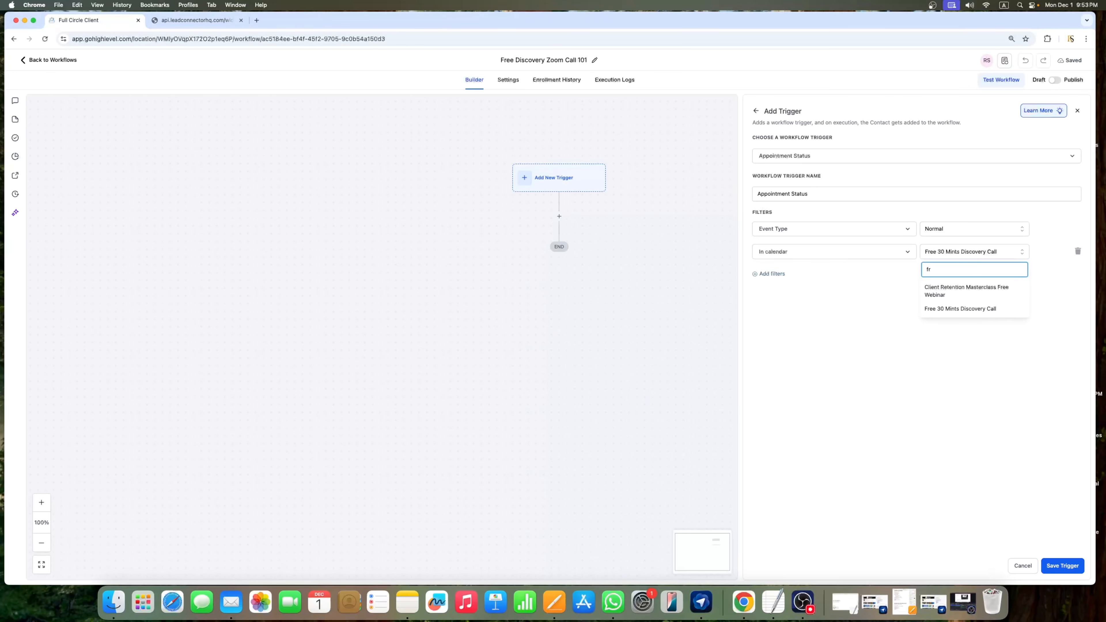
key("BackSpace")
key("BackSpace")
type("raja")
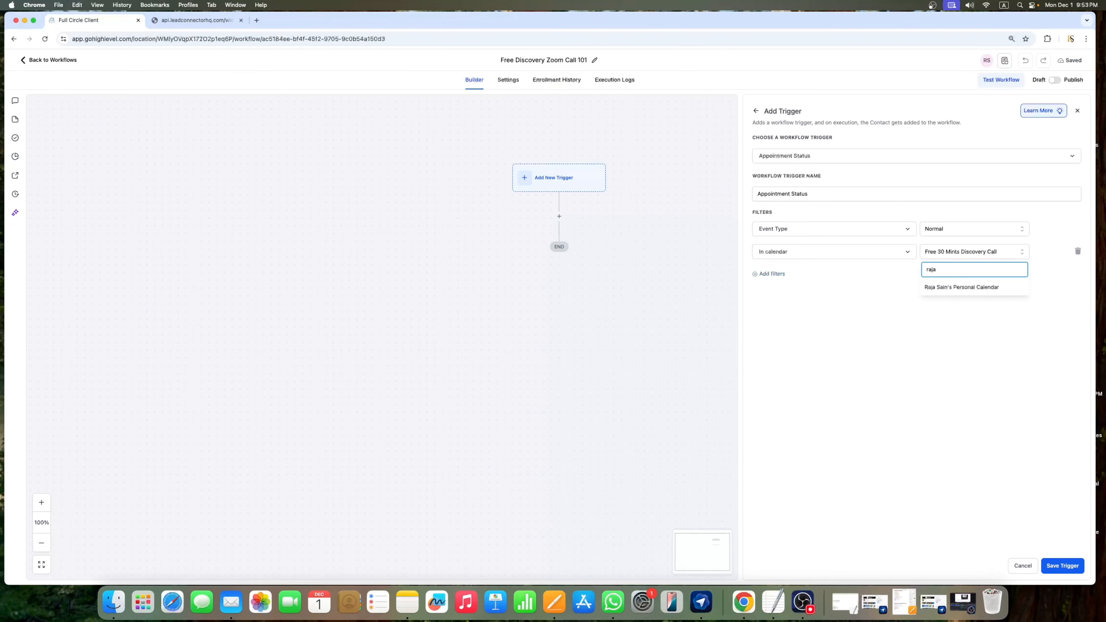
type("j")
key("BackSpace")
key("BackSpace")
type("free")
key("BackSpace")
key("BackSpace")
key("BackSpace")
key("BackSpace")
key("BackSpace")
type("fre")
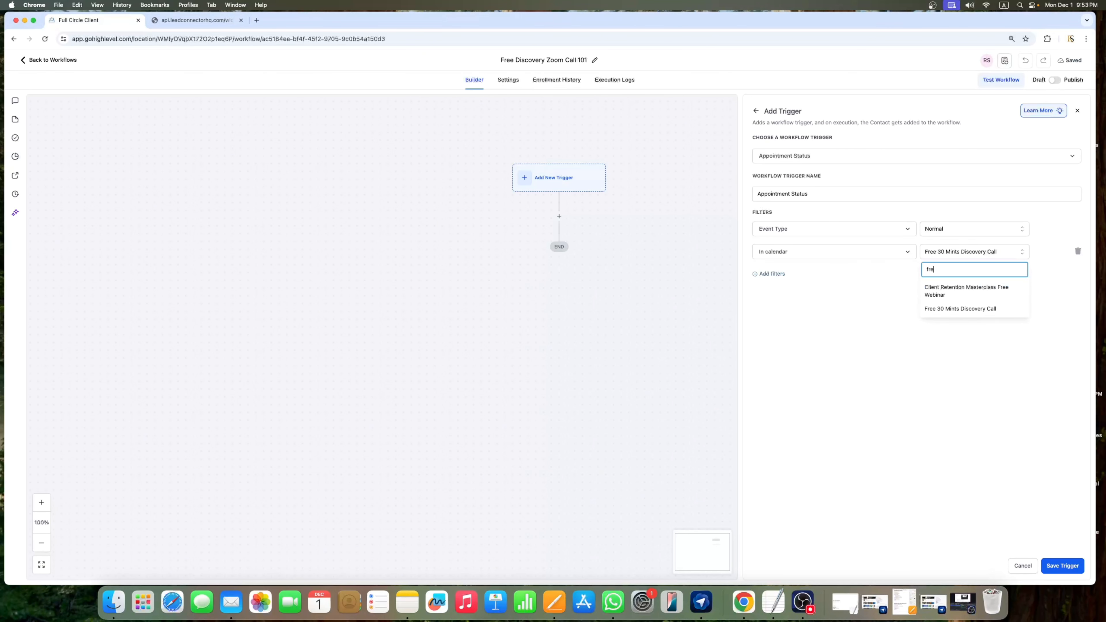
type("e")
left_click(979, 309)
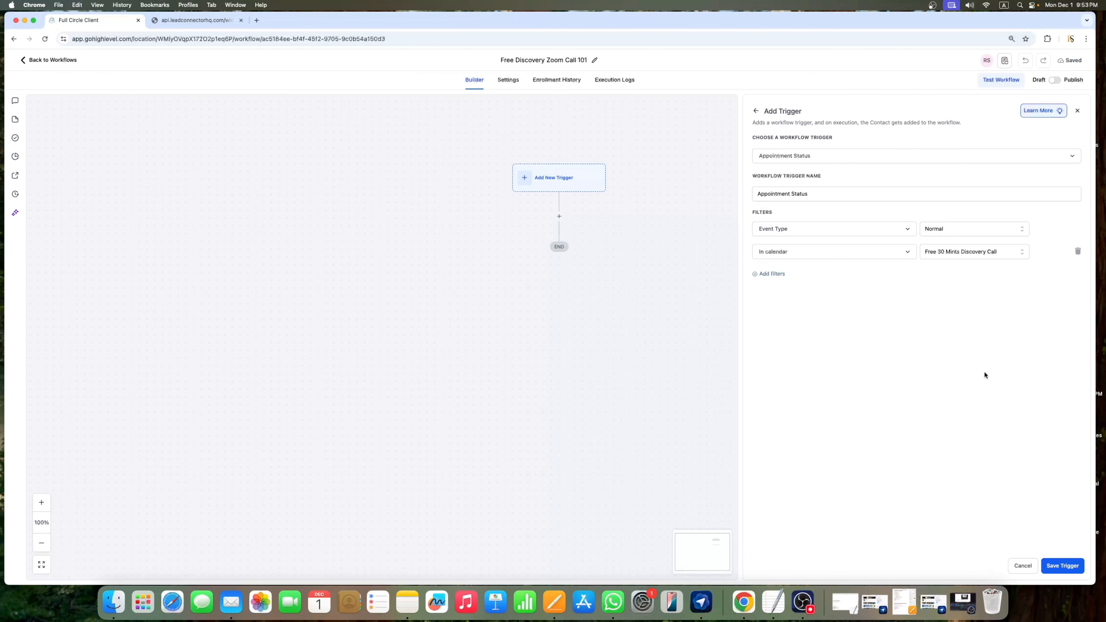
Step: Save the Appointment Status trigger
left_click(1069, 569)
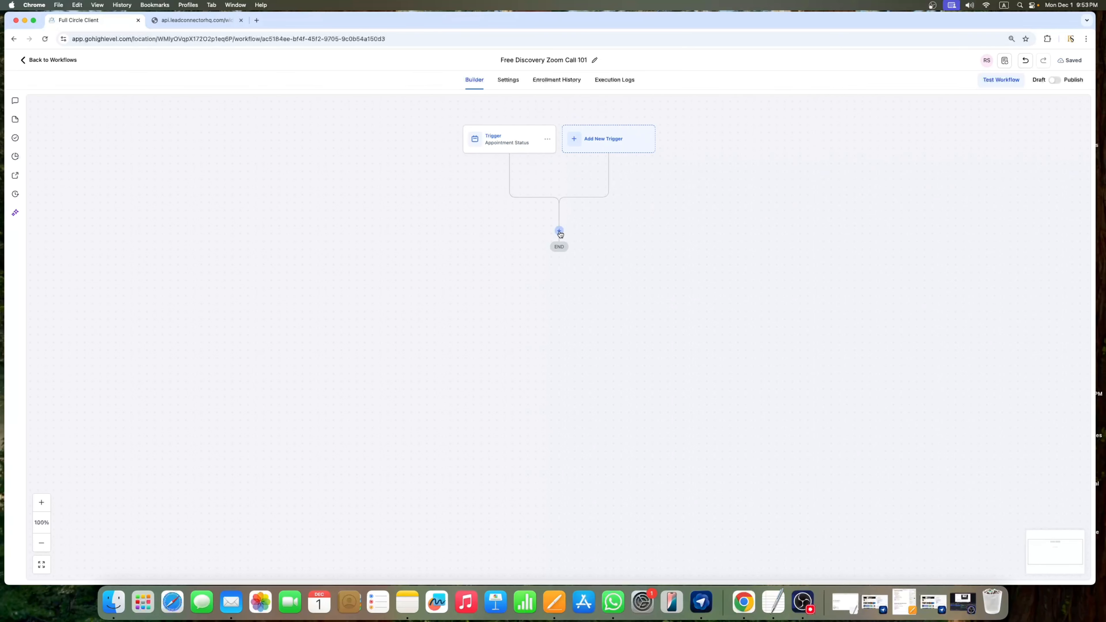
scroll(577, 213, "down", 2)
scroll(573, 199, "up", 3)
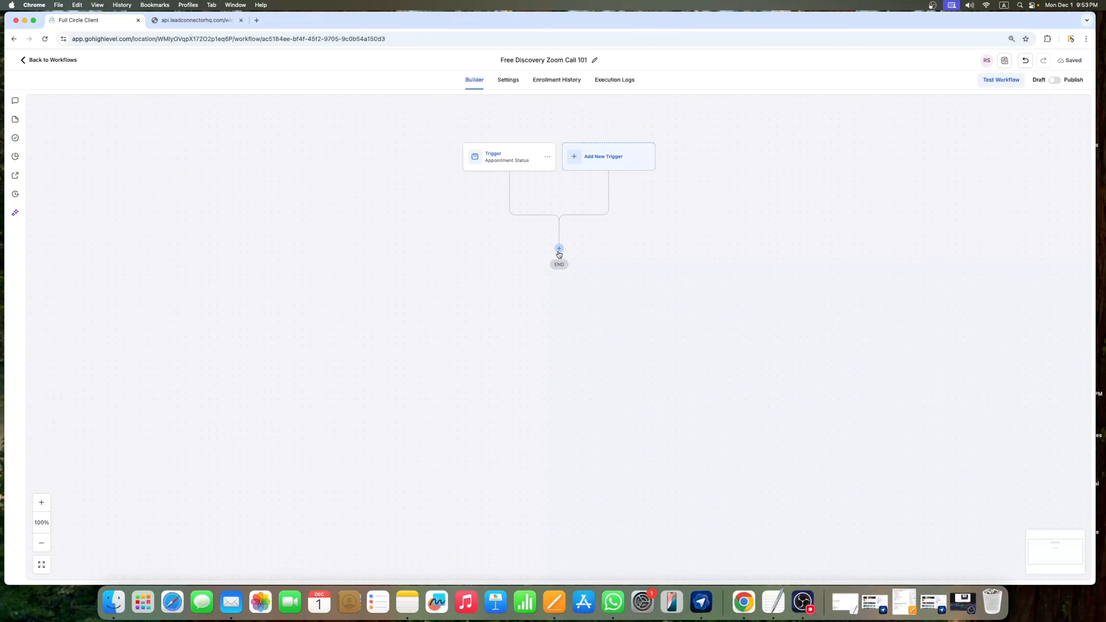
Step: Add a Send Email action below the trigger, found by searching 'ema'
left_click(559, 249)
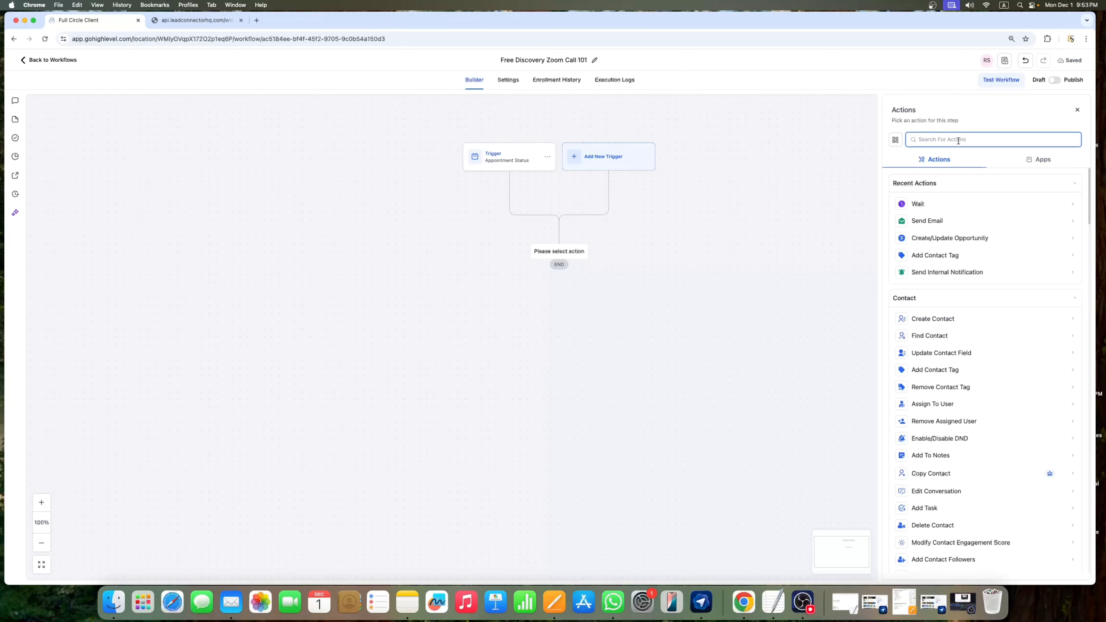
type("se")
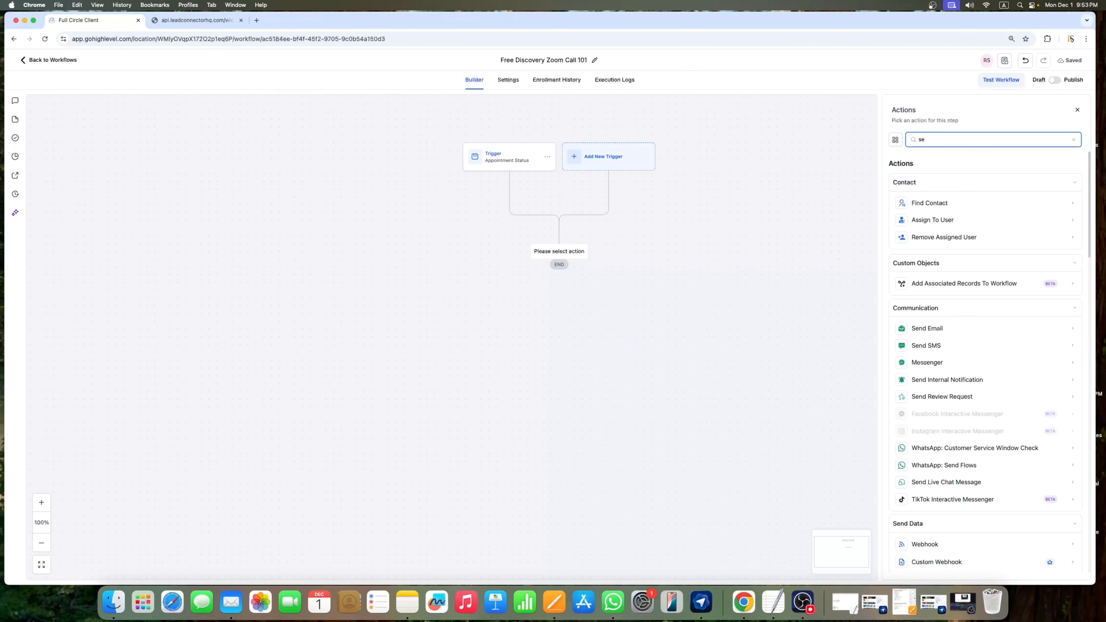
key("BackSpace")
key("BackSpace")
type("ema")
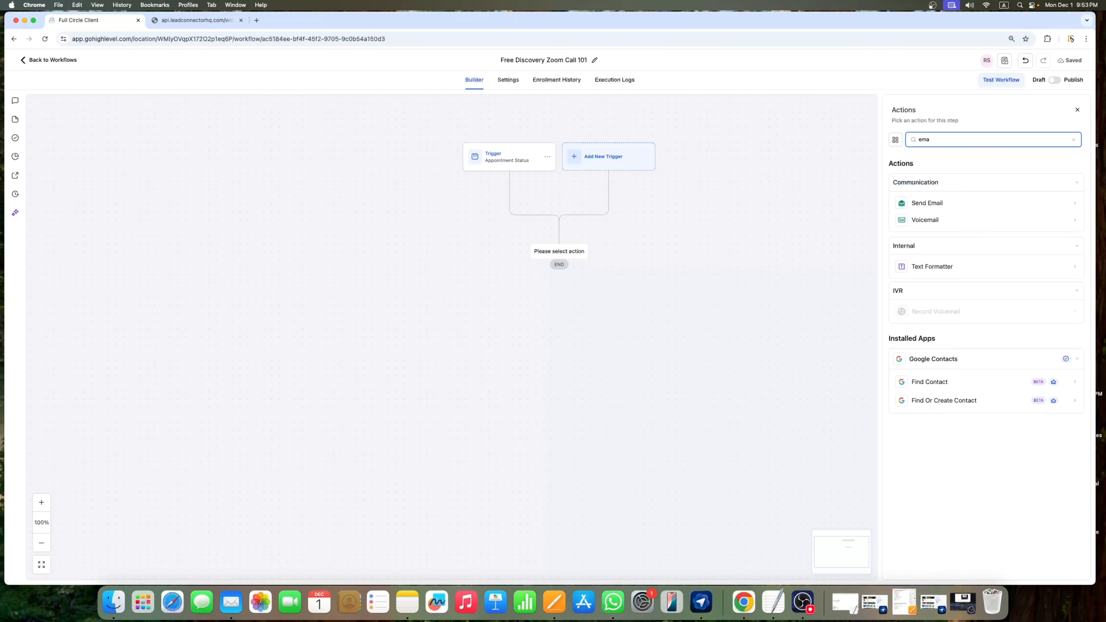
left_click(937, 203)
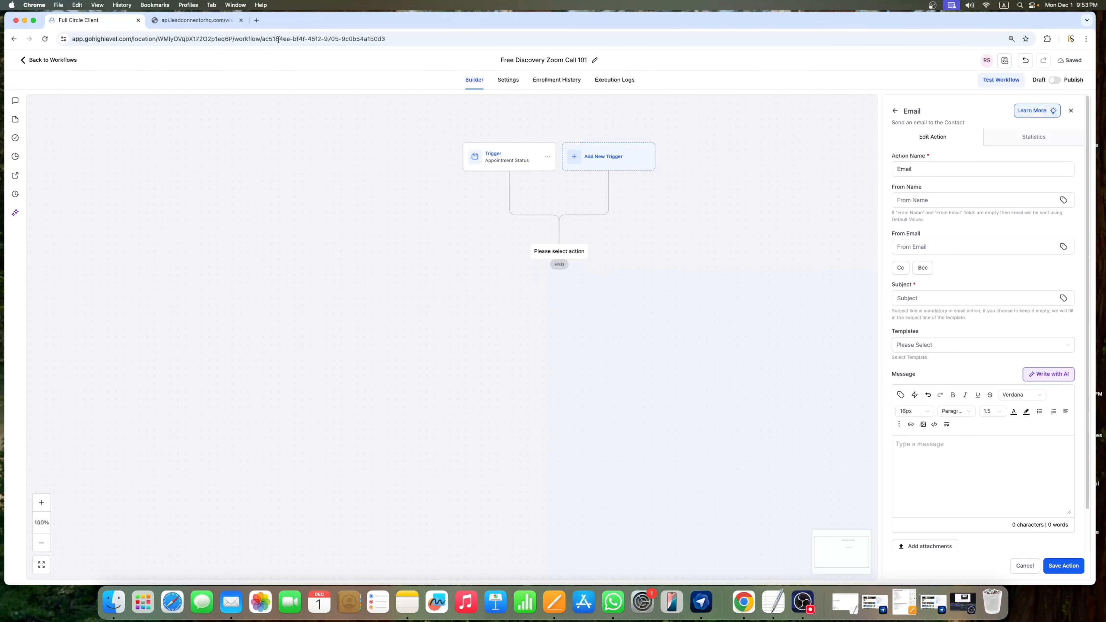
Step: Enter the sender's name as From Name and choose the matching sender email suggestion
left_click(909, 174)
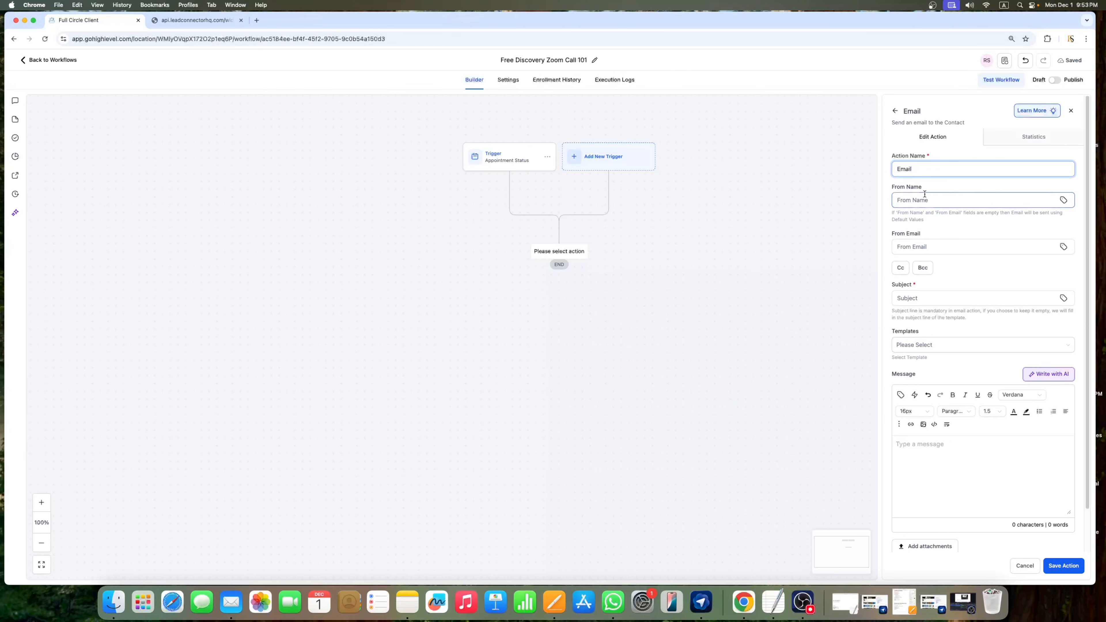
left_click(939, 199)
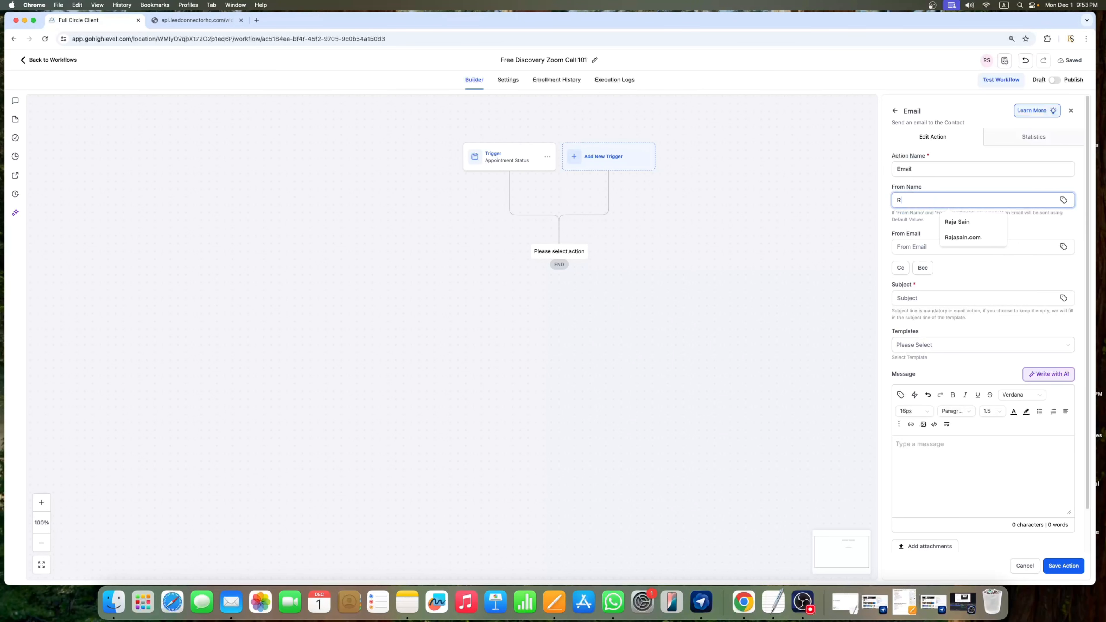
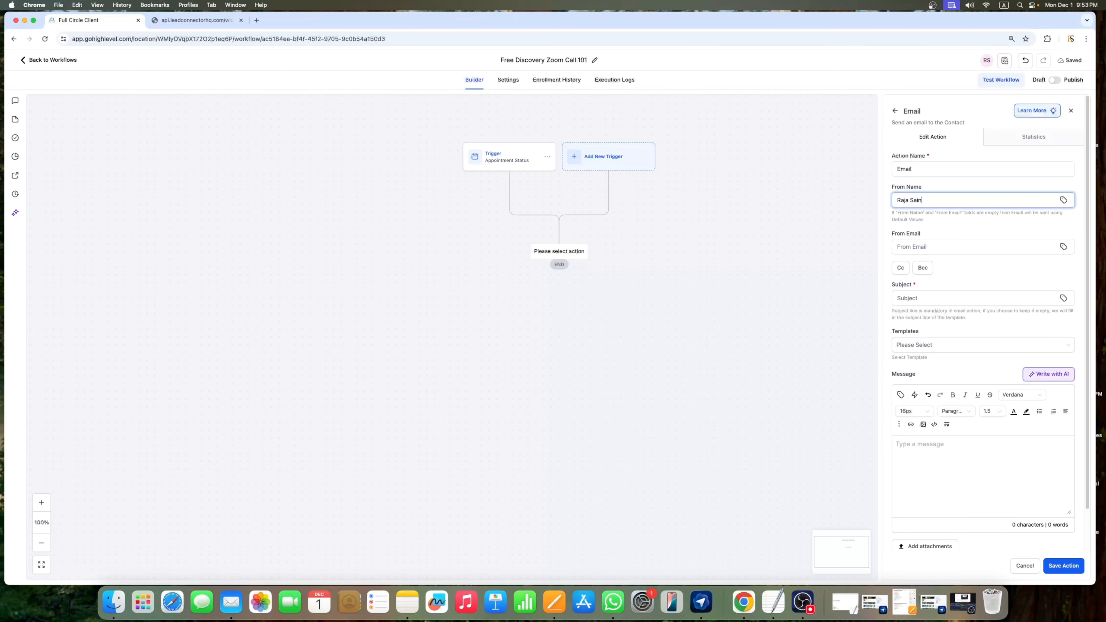
left_click(933, 249)
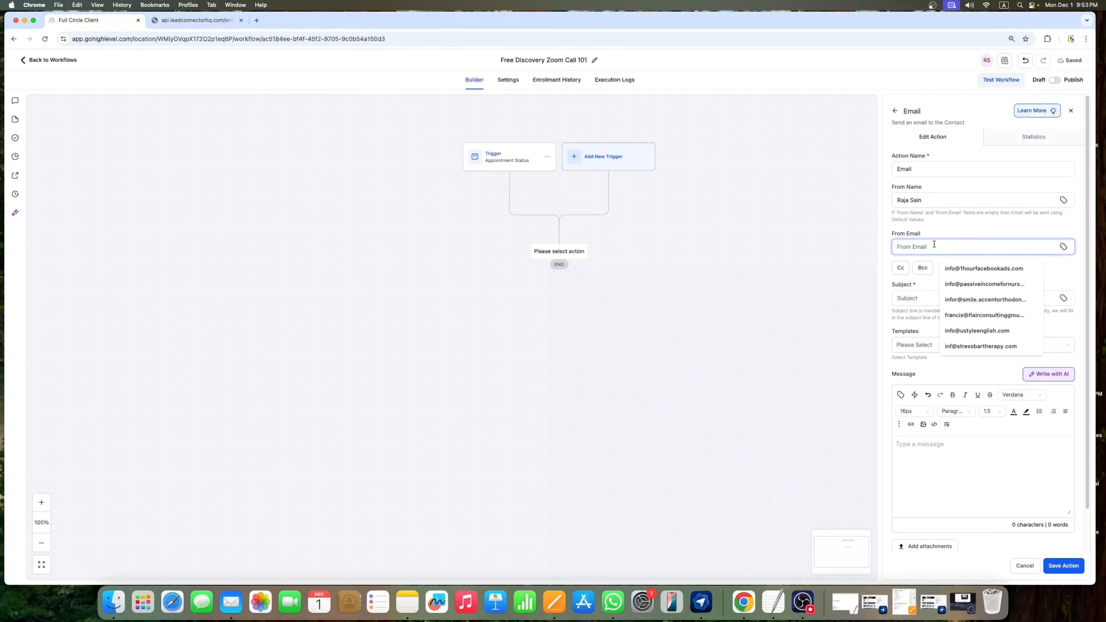
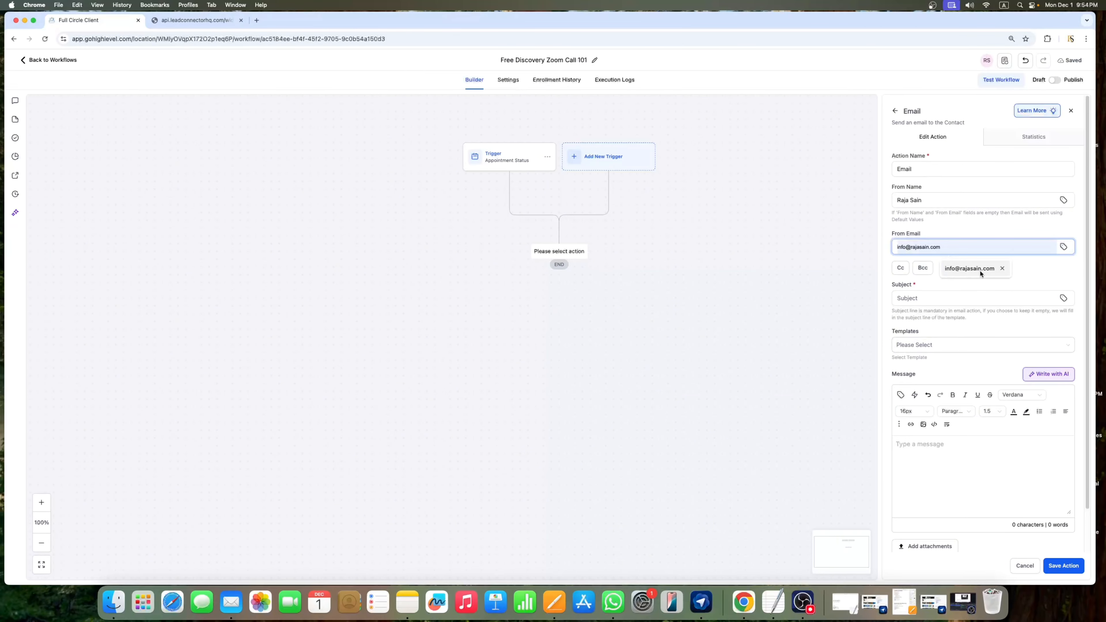
left_click(981, 270)
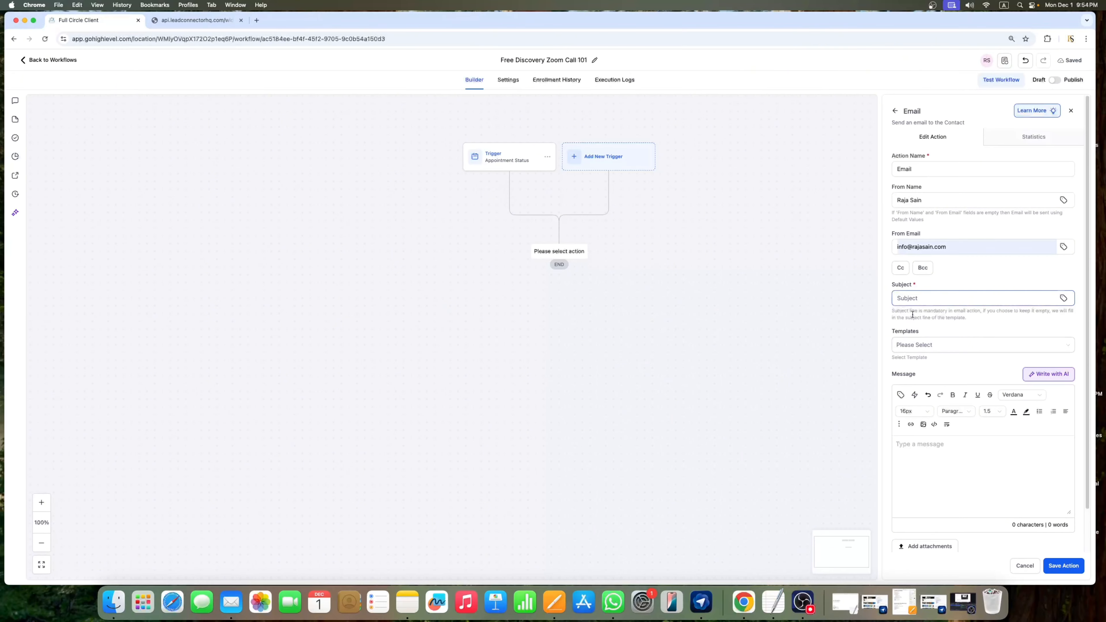
left_click(554, 602)
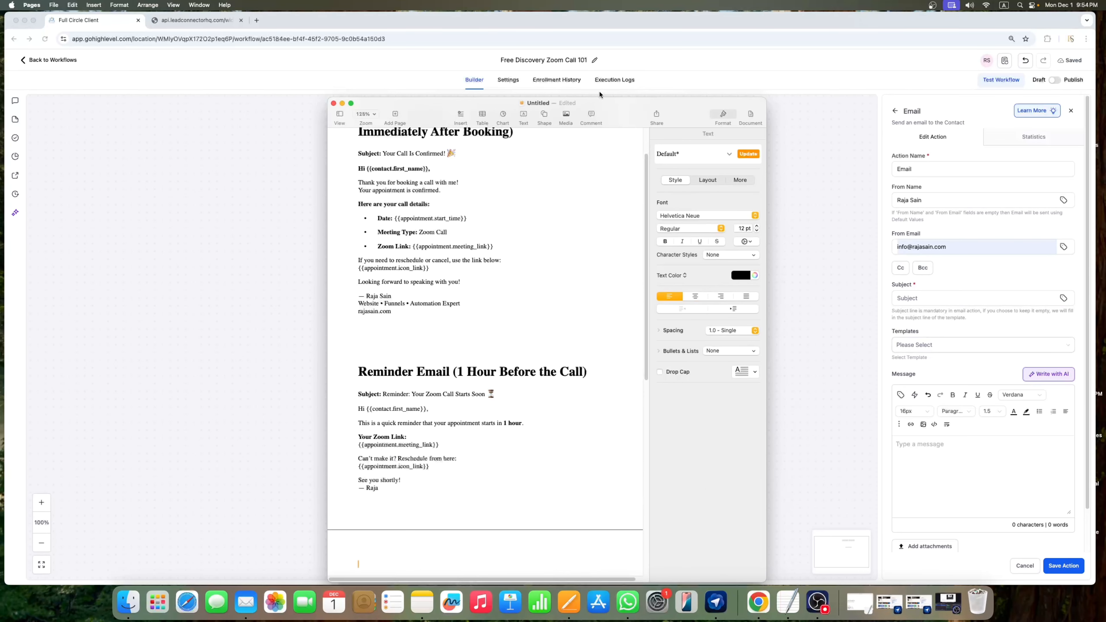
Step: Paste the subject 'Your Call Is Confirmed! 🎉' from the Pages draft into Subject
scroll(476, 272, "up", 2)
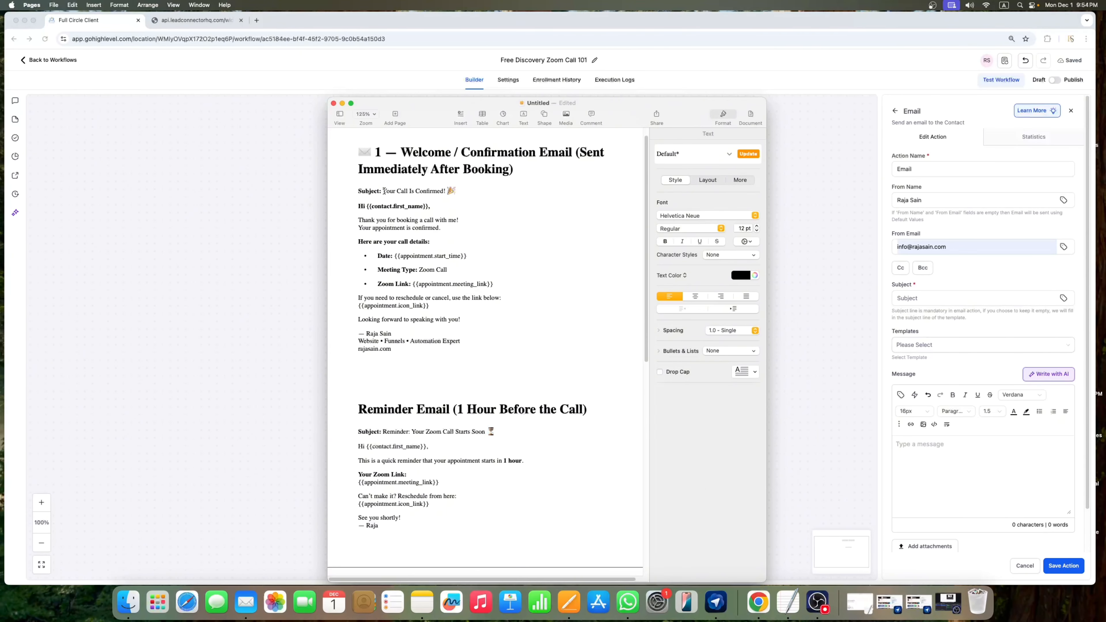
left_click_drag(383, 191, 453, 188)
key("super+c")
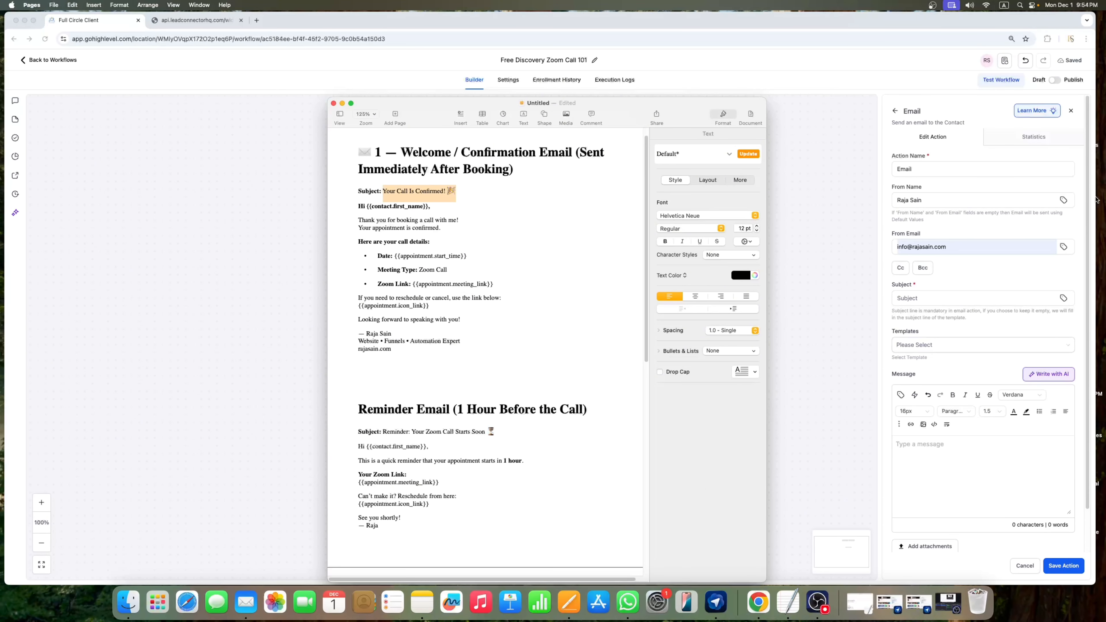
left_click(925, 299)
key("super+v")
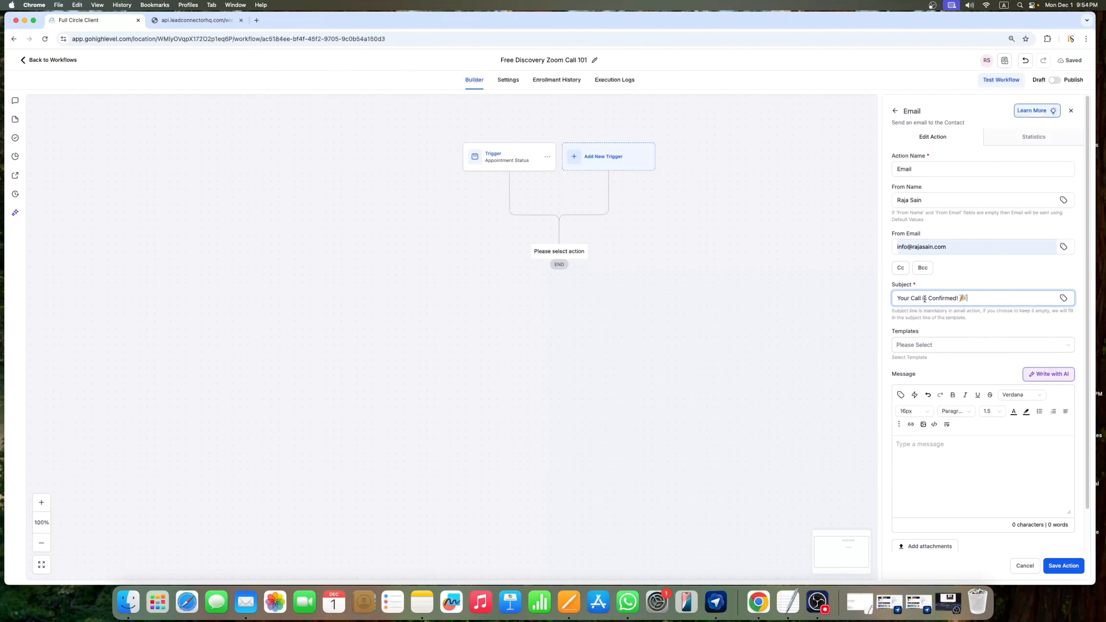
Step: Copy the confirmation body, greeting to signature, from Pages into the Message field
left_click(569, 600)
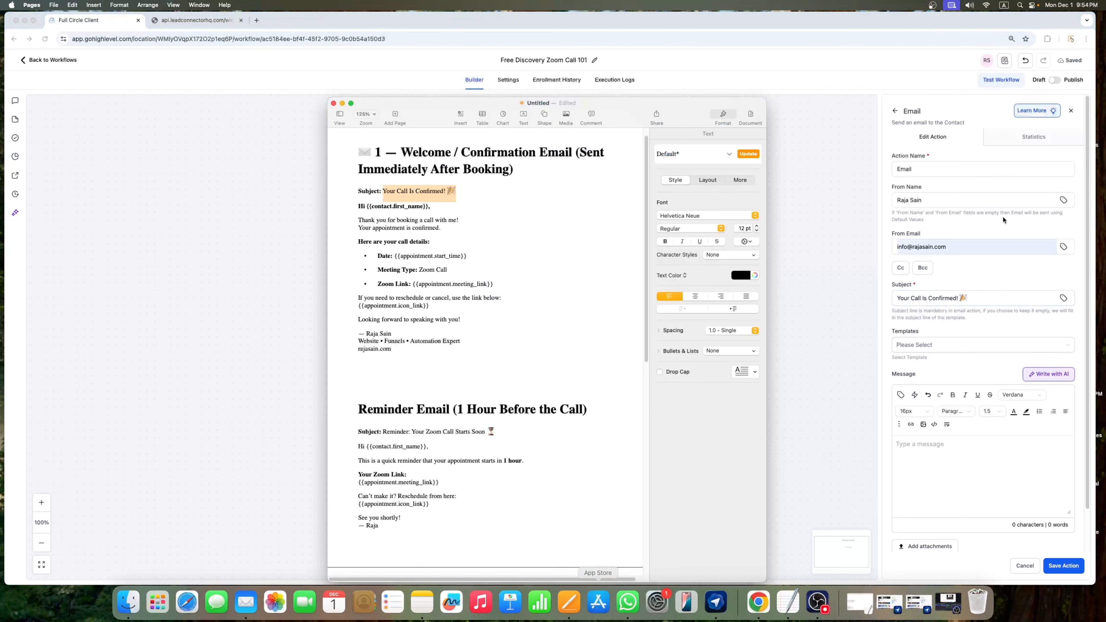
left_click_drag(402, 354, 345, 206)
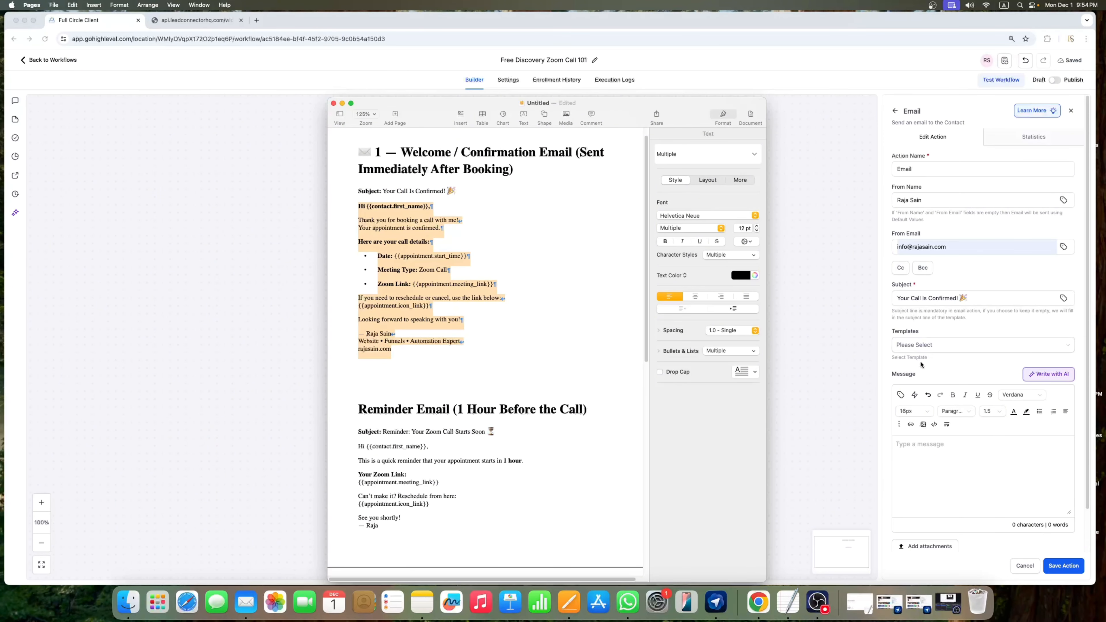
key("super+c")
left_click(979, 483)
key("super+v")
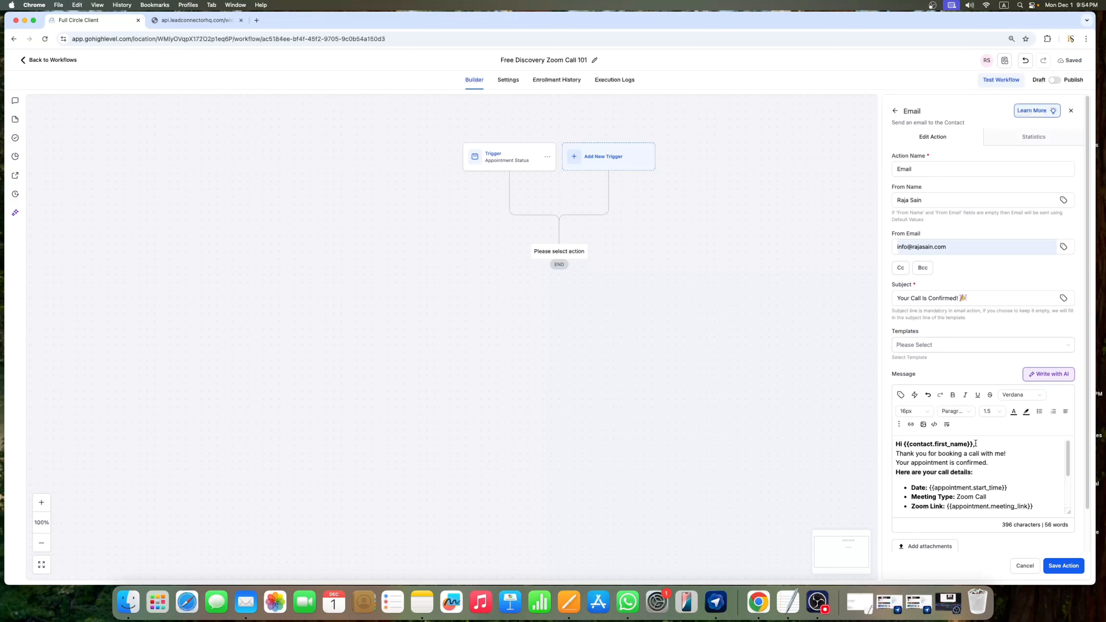
Step: Replace the pasted greeting placeholder with the Contact first name custom value after 'Hi'
left_click_drag(974, 444, 905, 444)
key("BackSpace")
left_click(900, 399)
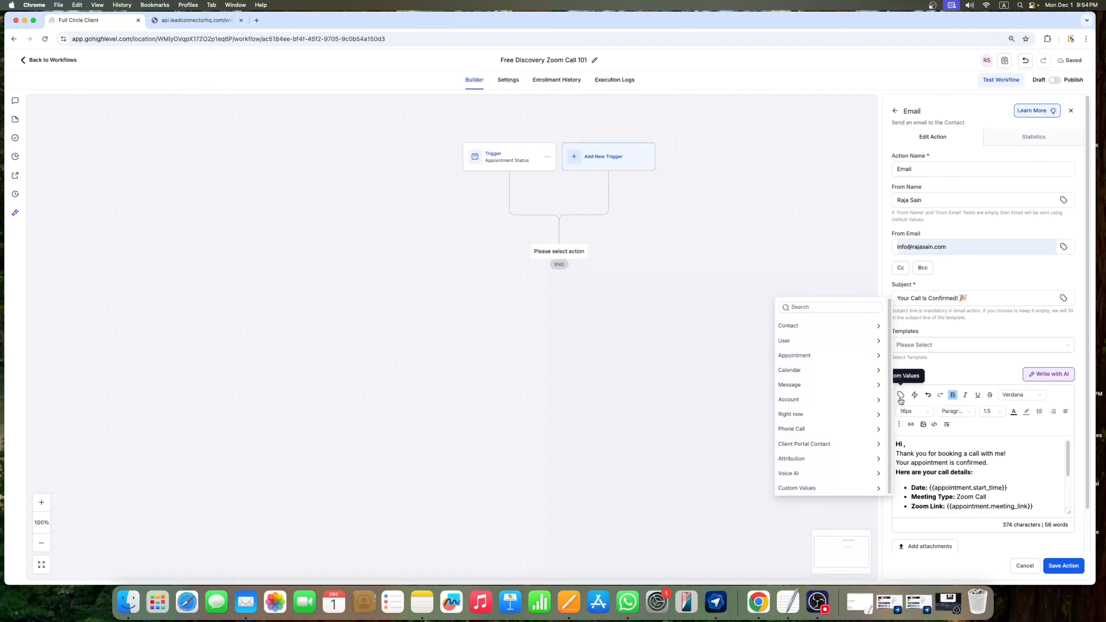
left_click(803, 329)
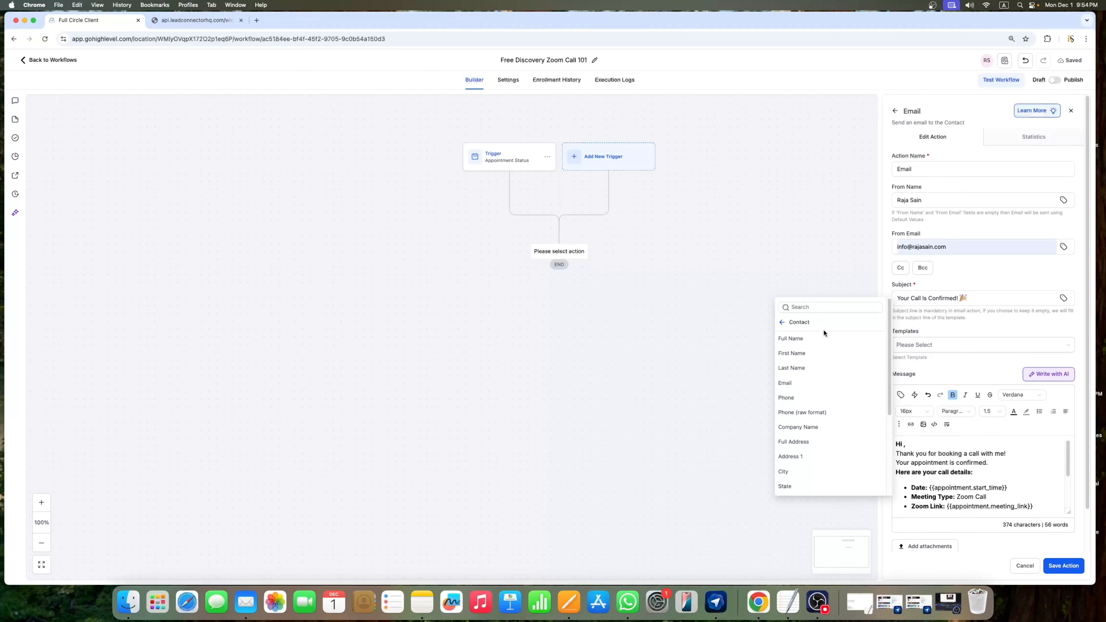
left_click(792, 354)
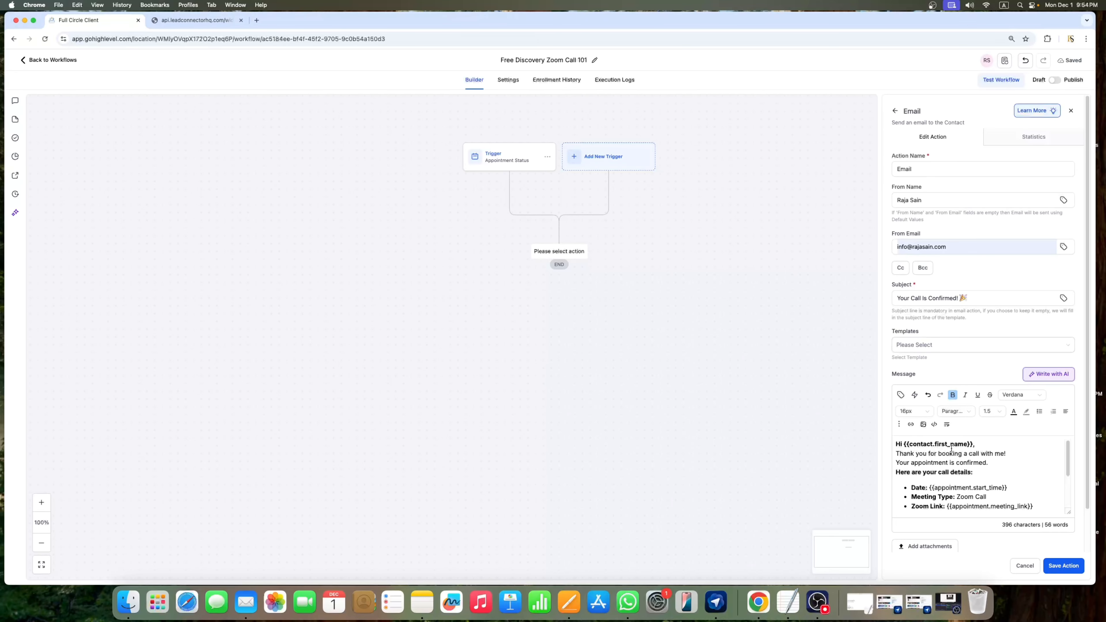
key("Return")
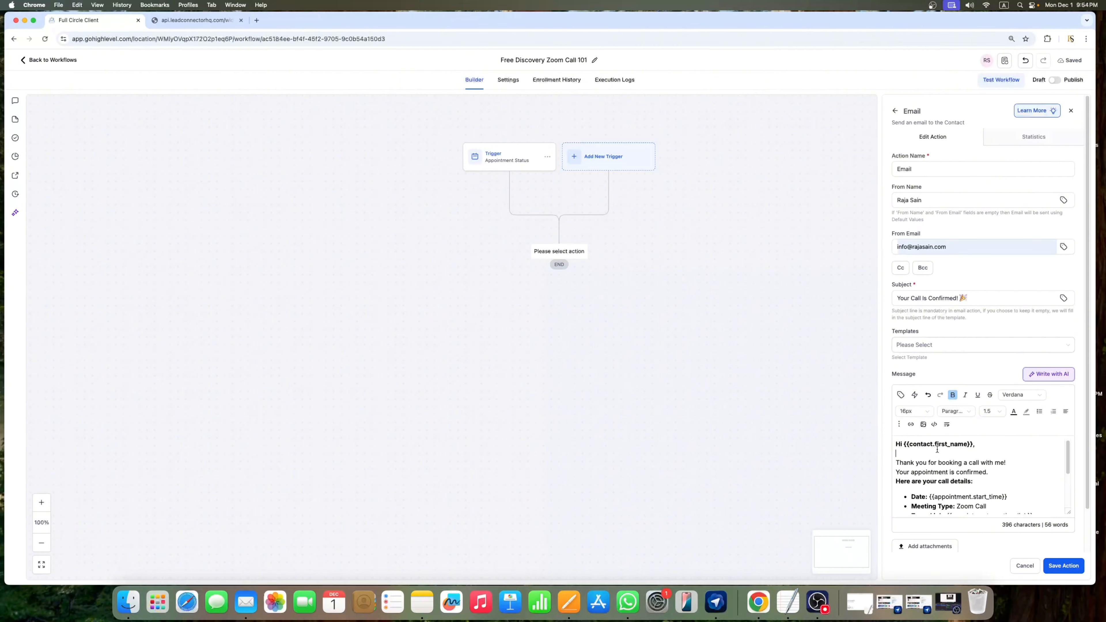
Step: Replace the start time placeholder after 'Date:' with Appointment > Start Date
scroll(986, 463, "down", 1)
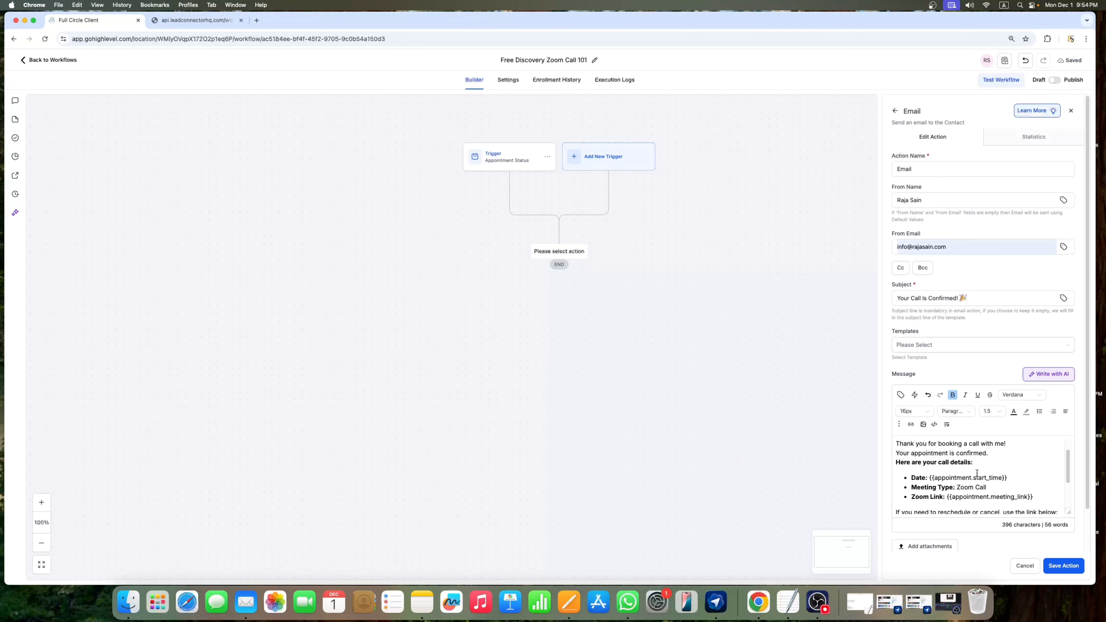
left_click_drag(1012, 479, 929, 479)
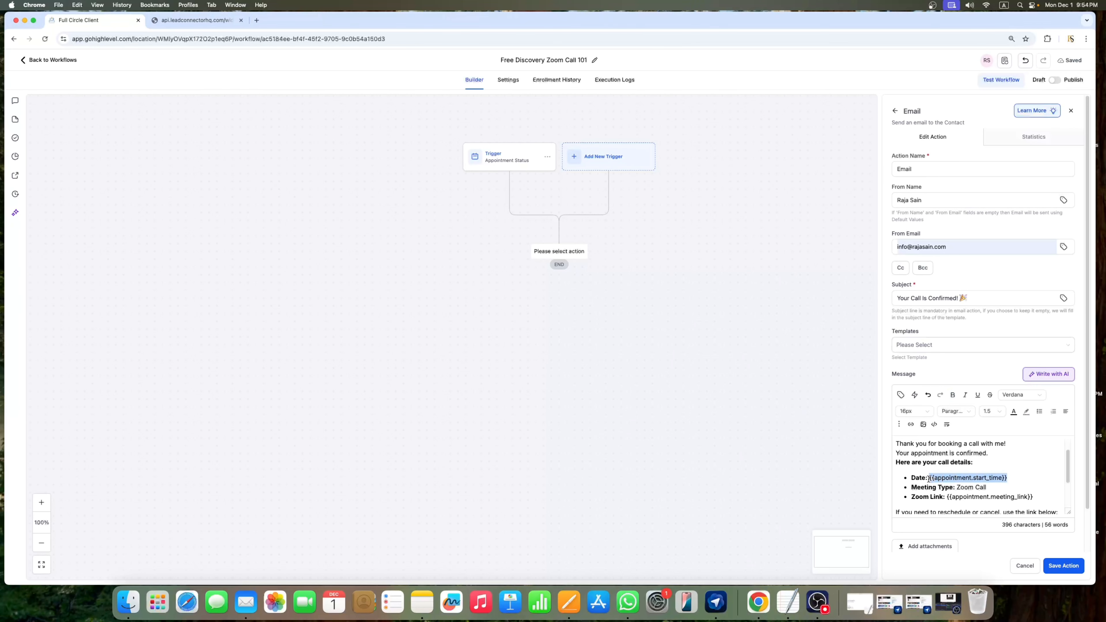
key("BackSpace")
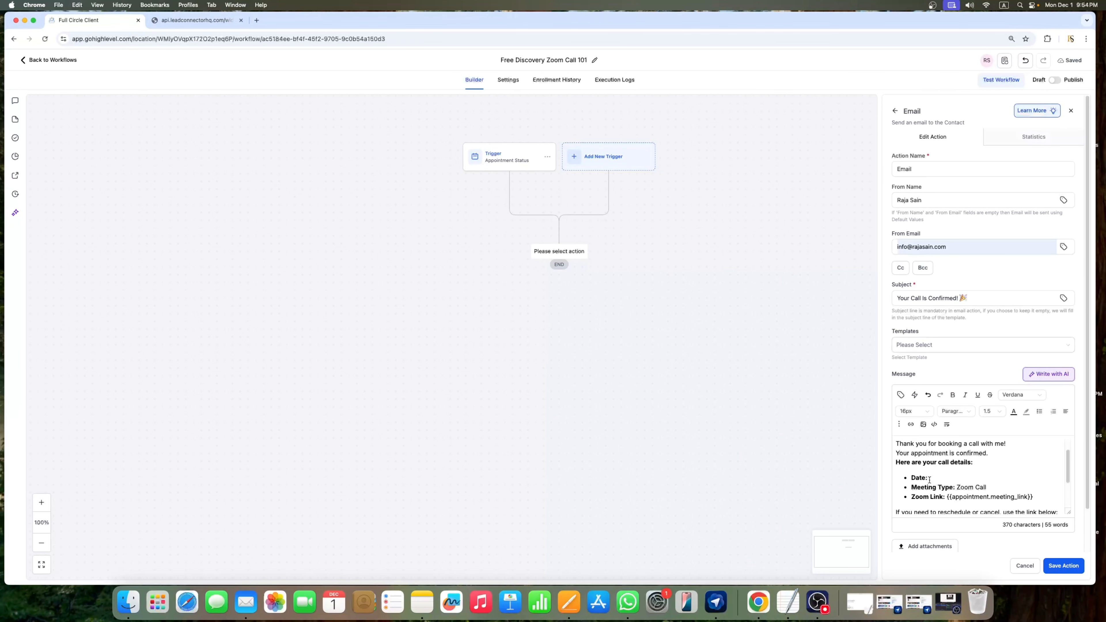
left_click(901, 394)
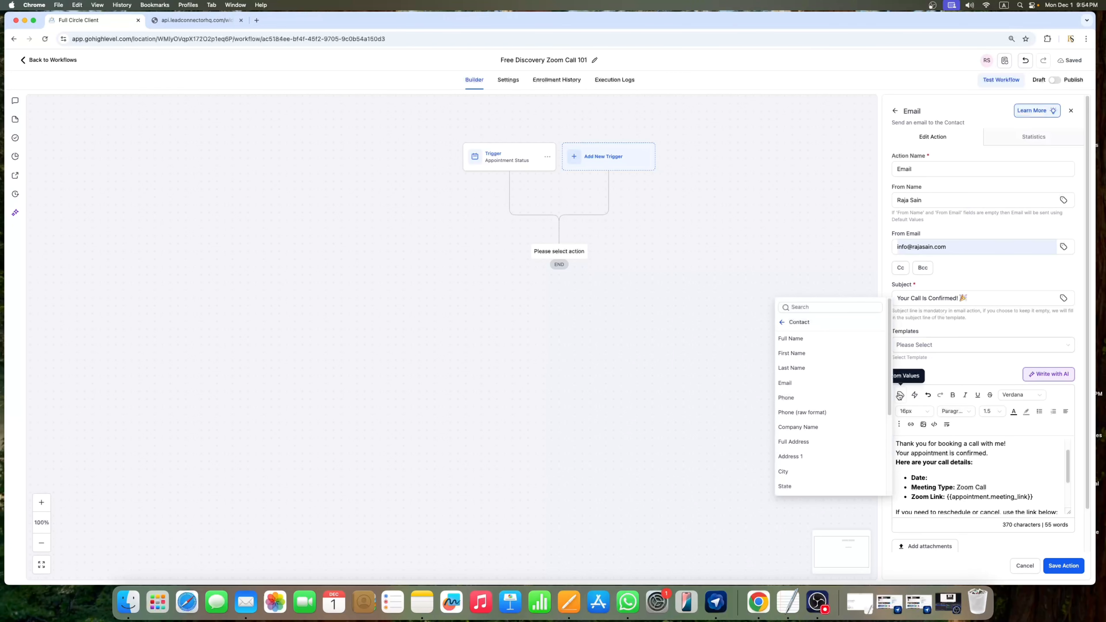
left_click(782, 323)
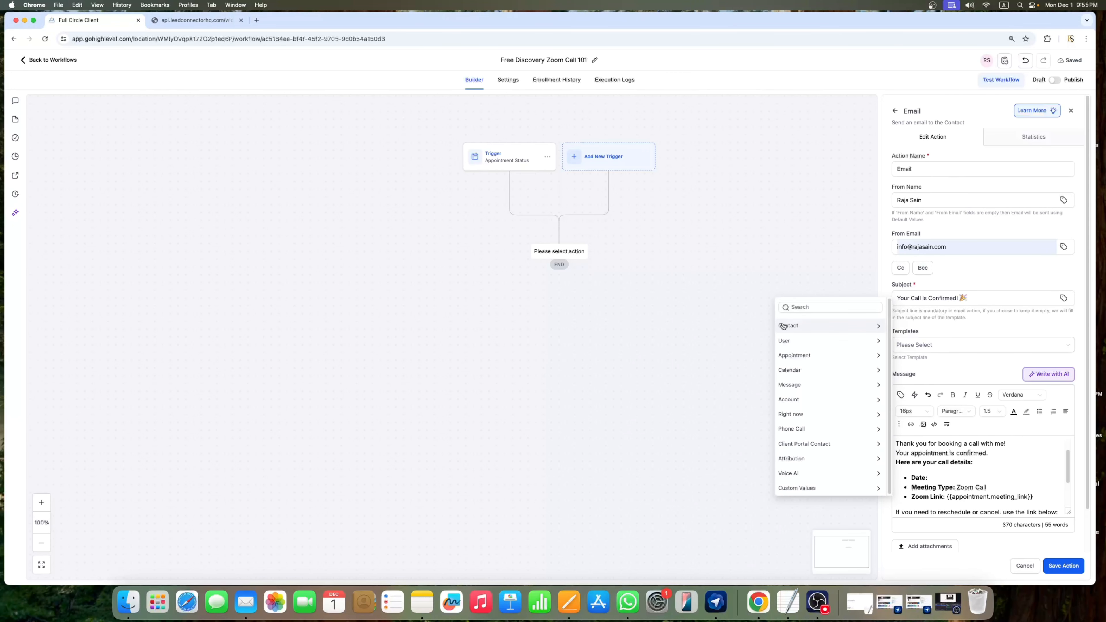
left_click(809, 354)
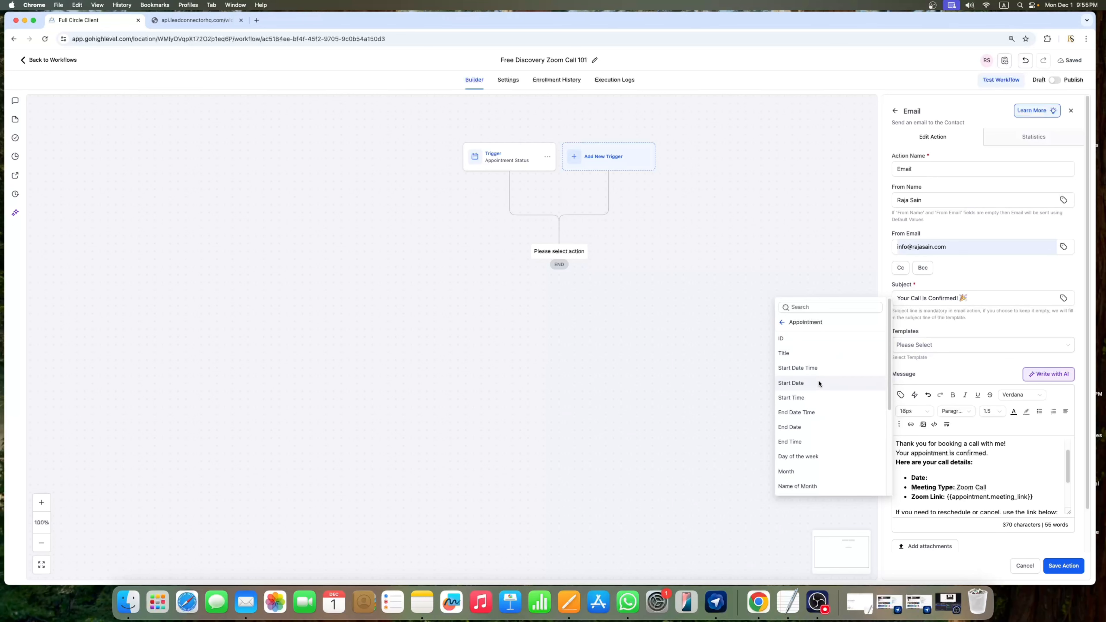
left_click(808, 382)
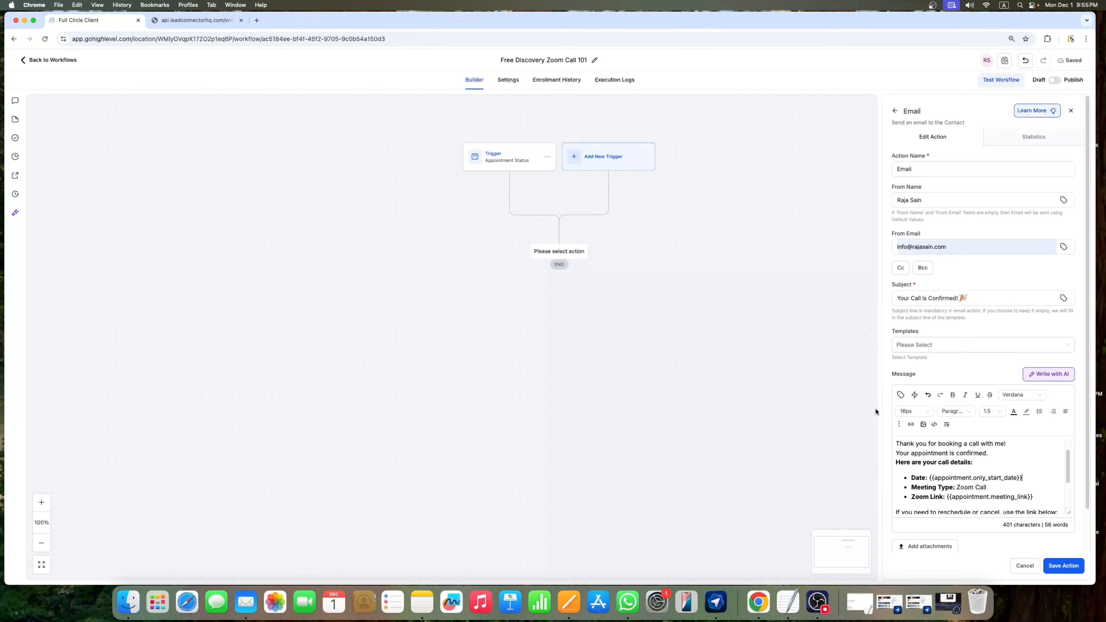
Step: Replace the Zoom Link value with the Appointment > Meeting Location placeholder
scroll(950, 468, "down", 2)
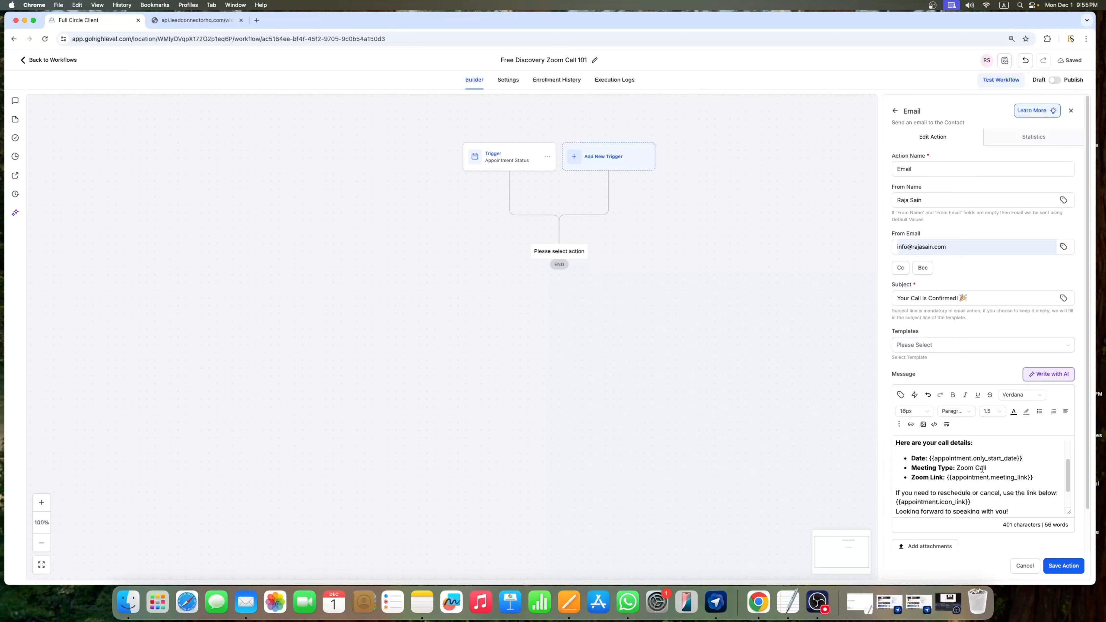
scroll(957, 471, "down", 1)
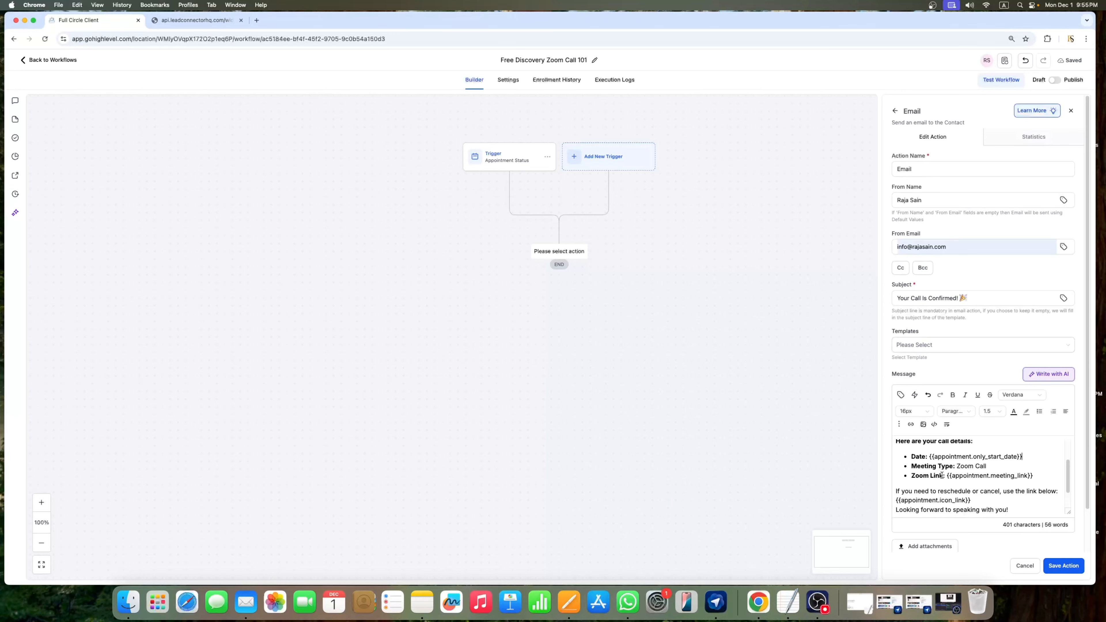
left_click_drag(1041, 475, 948, 479)
key("BackSpace")
left_click(900, 394)
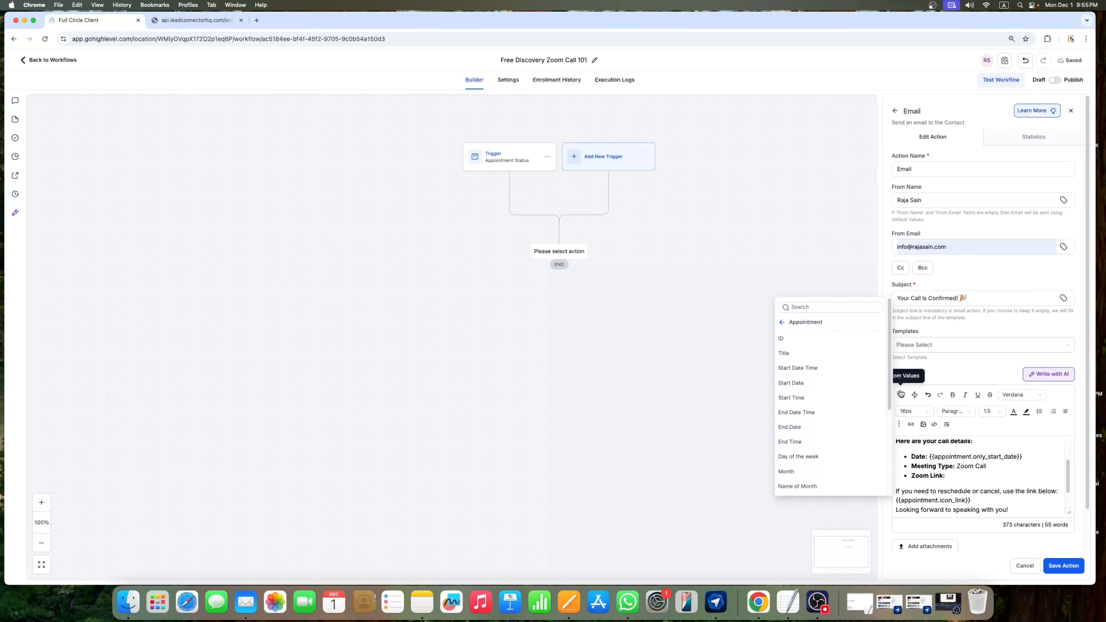
left_click(782, 323)
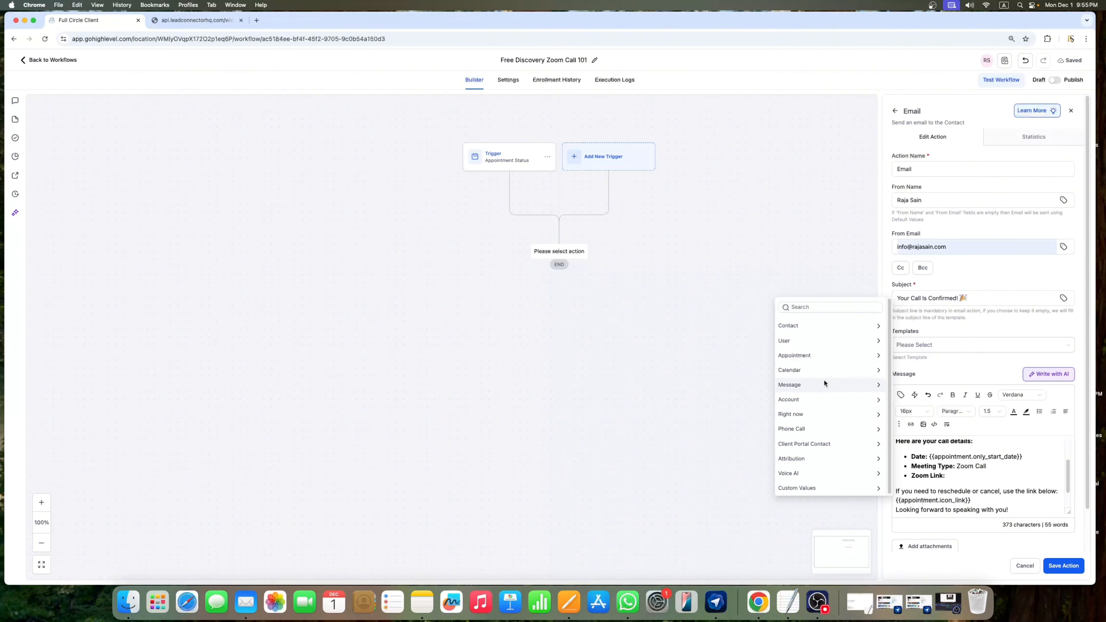
left_click(808, 356)
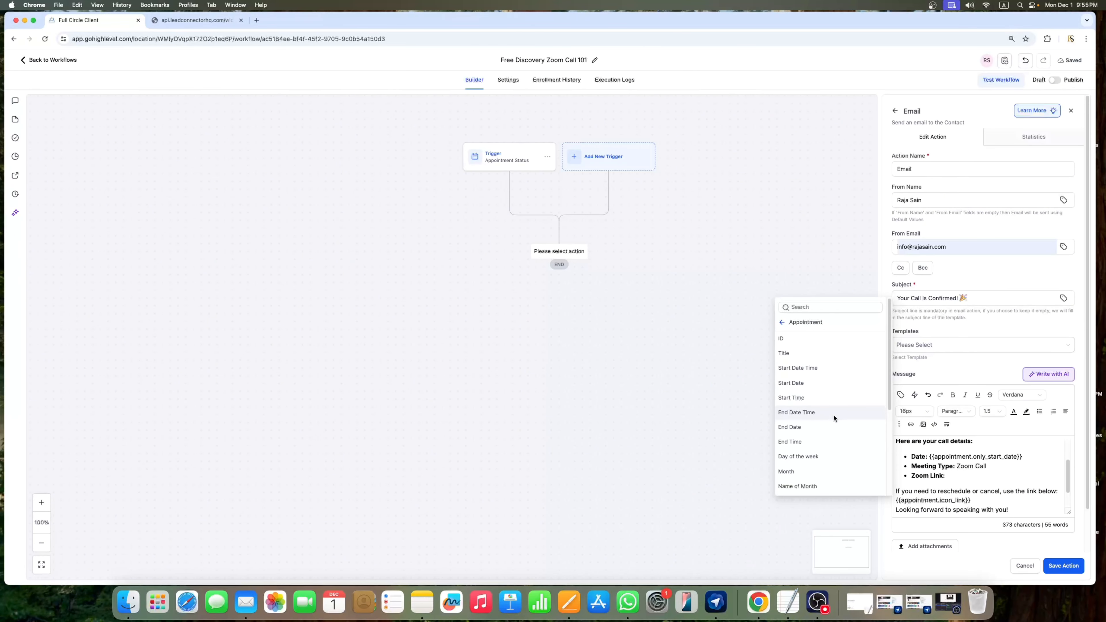
scroll(834, 418, "down", 3)
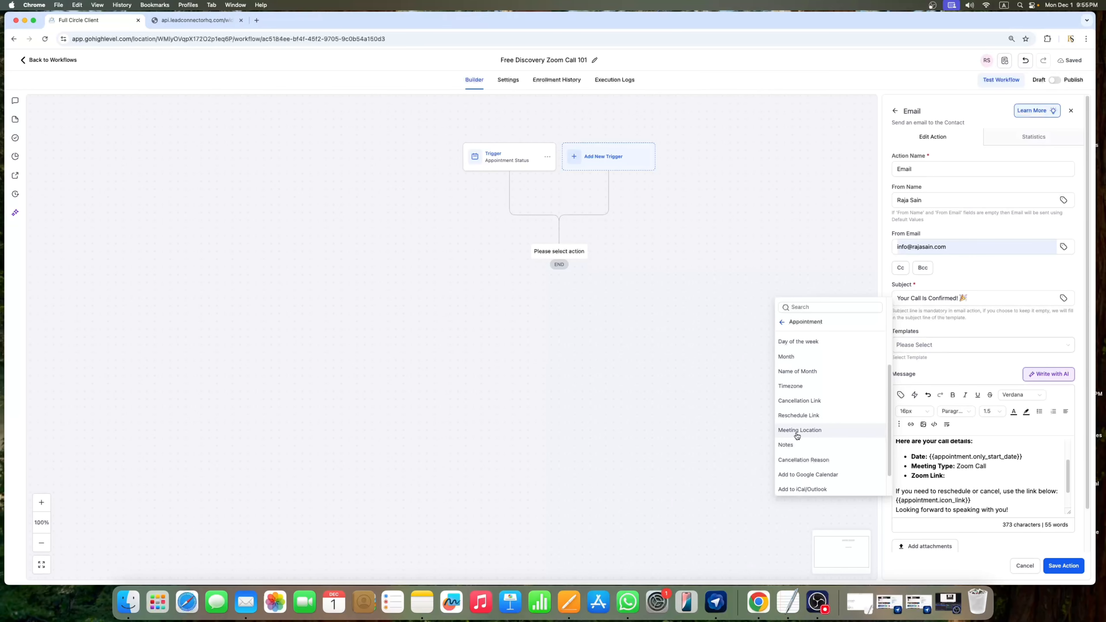
left_click(809, 431)
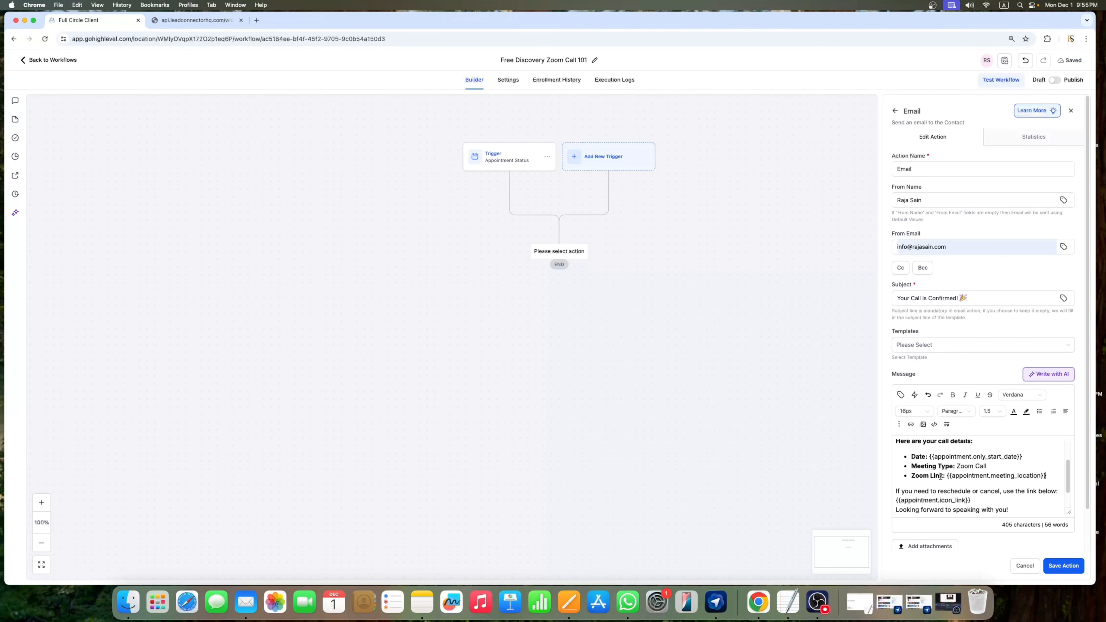
left_click_drag(948, 475, 1047, 477)
left_click(1046, 477)
left_click_drag(947, 475, 1048, 476)
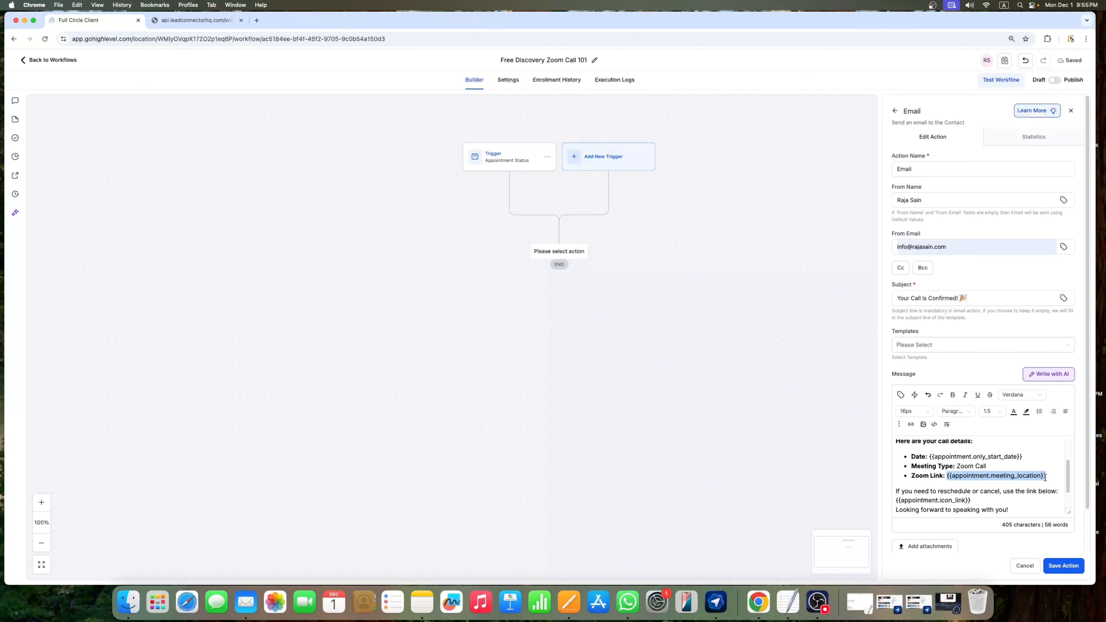
left_click(929, 466)
Step: Delete the reschedule instruction and link lines, then save the Email action
scroll(973, 479, "down", 1)
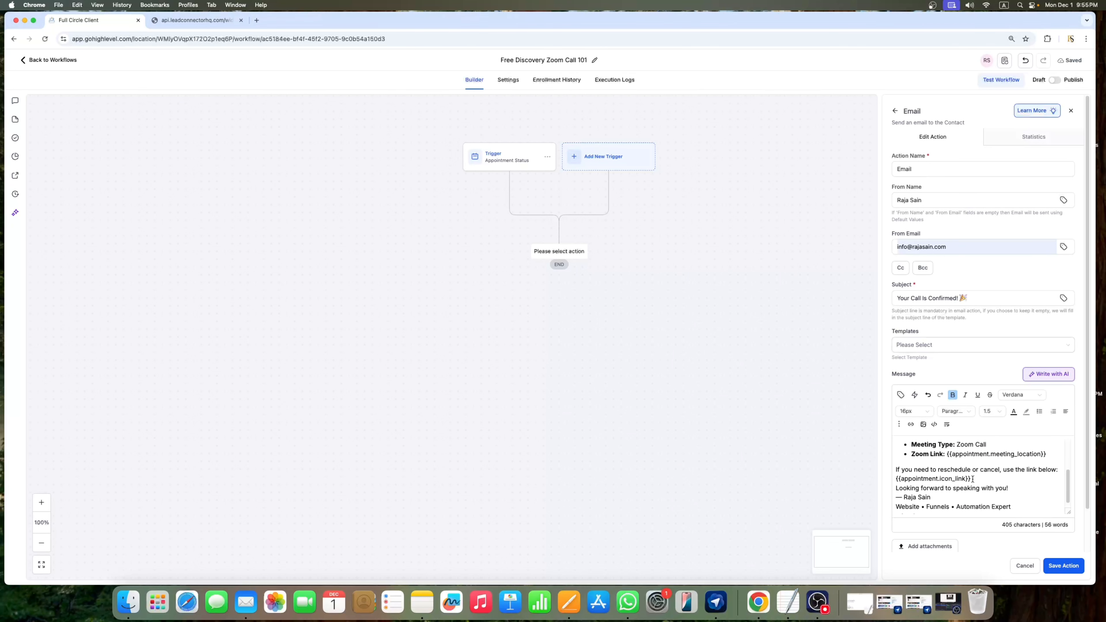
left_click_drag(973, 479, 879, 471)
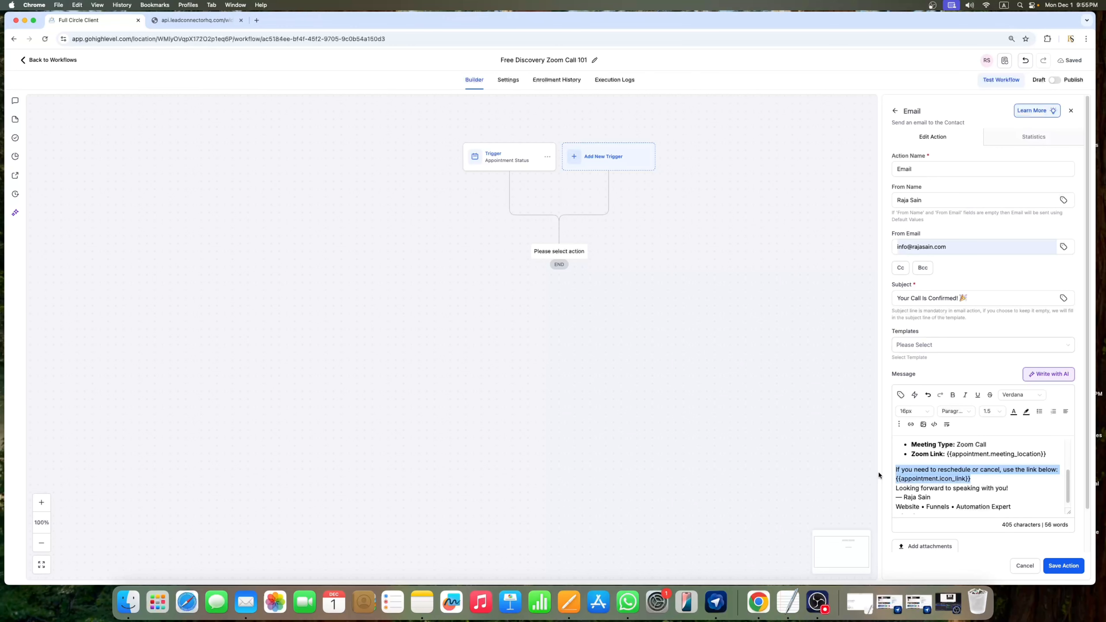
key("BackSpace")
scroll(976, 471, "up", 5)
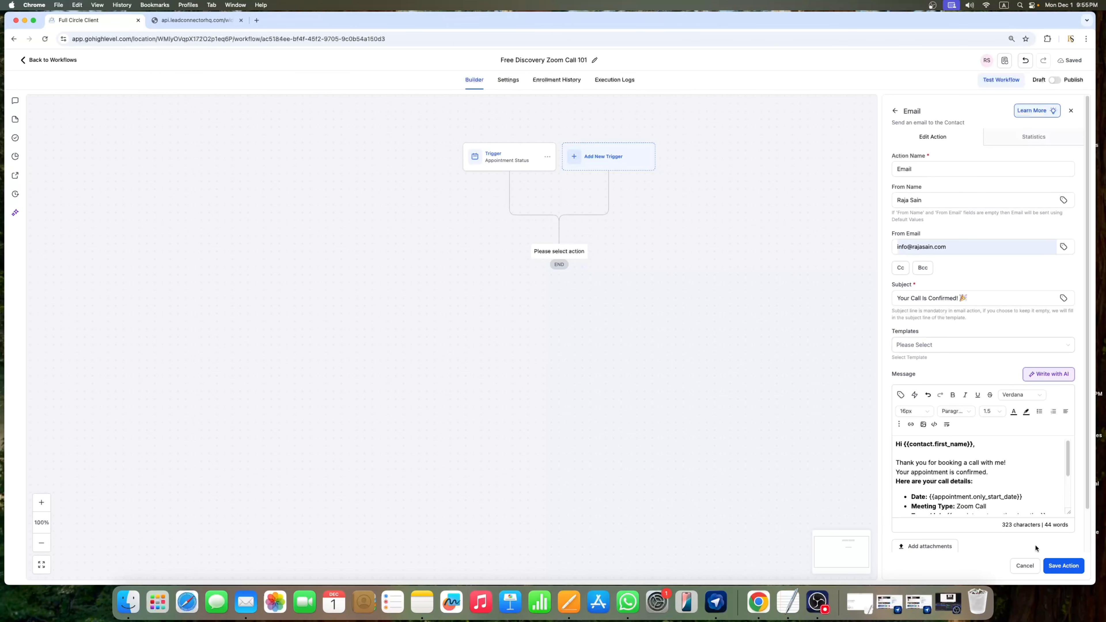
left_click(1069, 567)
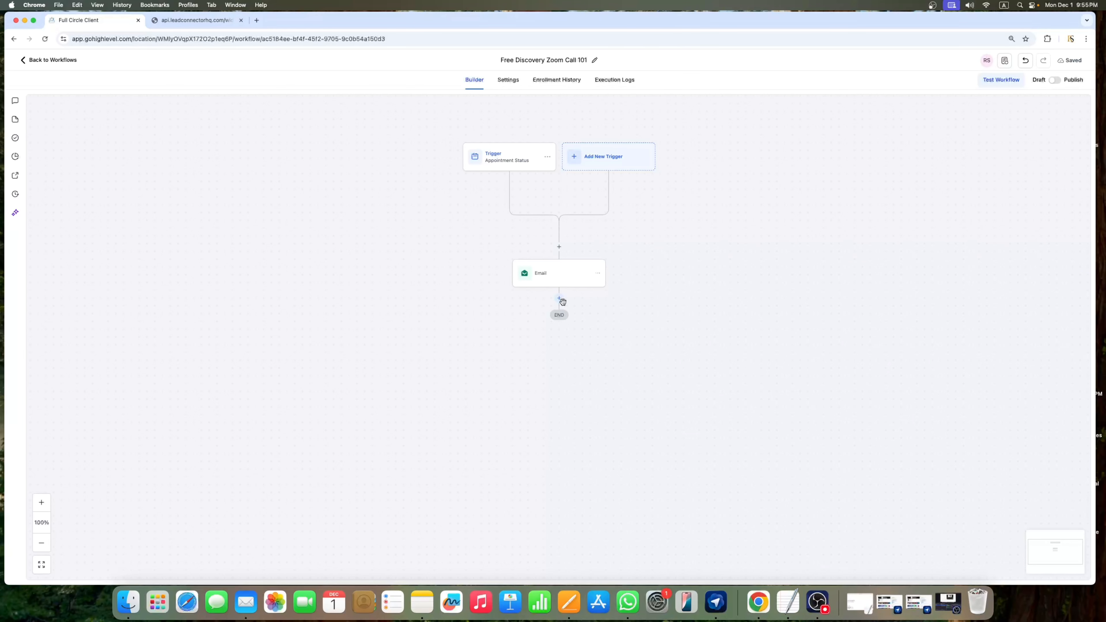
Step: Add a Wait step below the Email that waits relative to appointment time, 1 hour
left_click(560, 299)
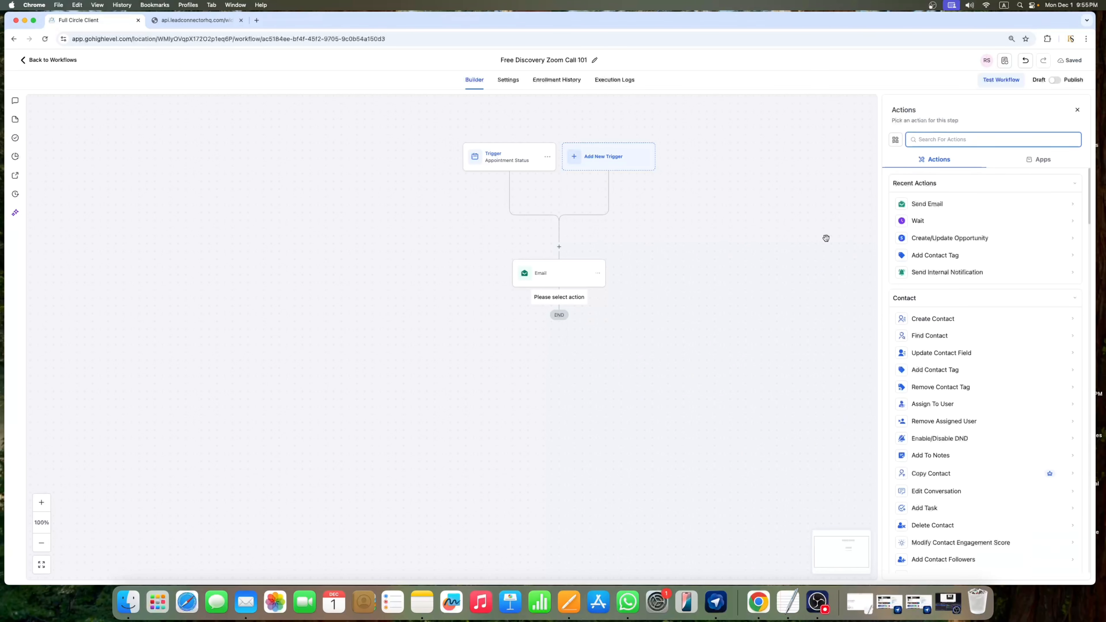
left_click(914, 221)
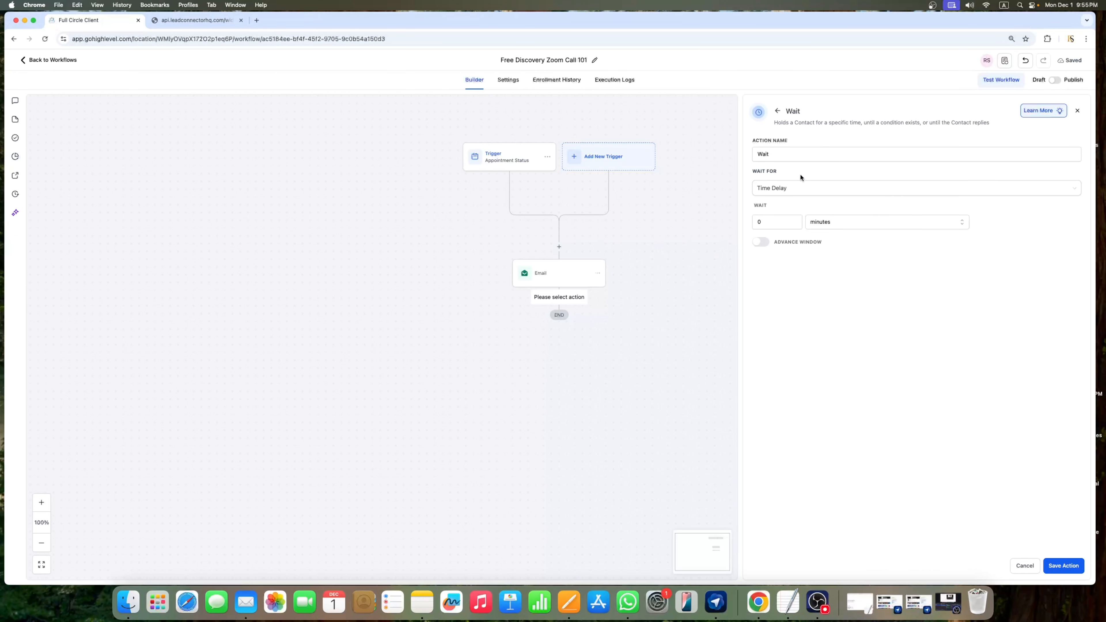
left_click(817, 194)
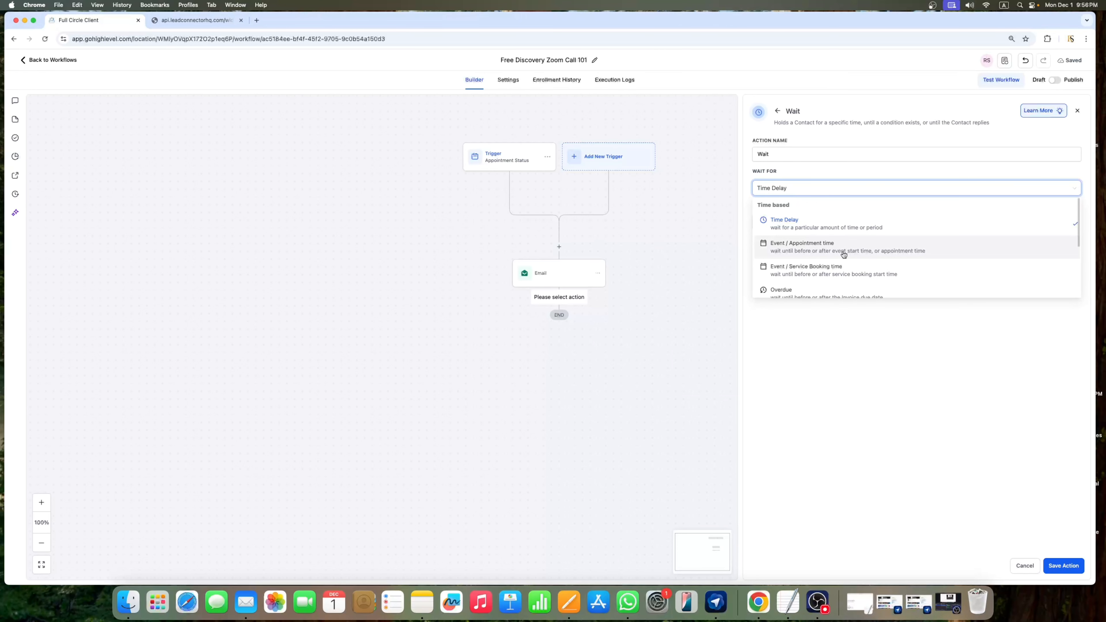
left_click(812, 252)
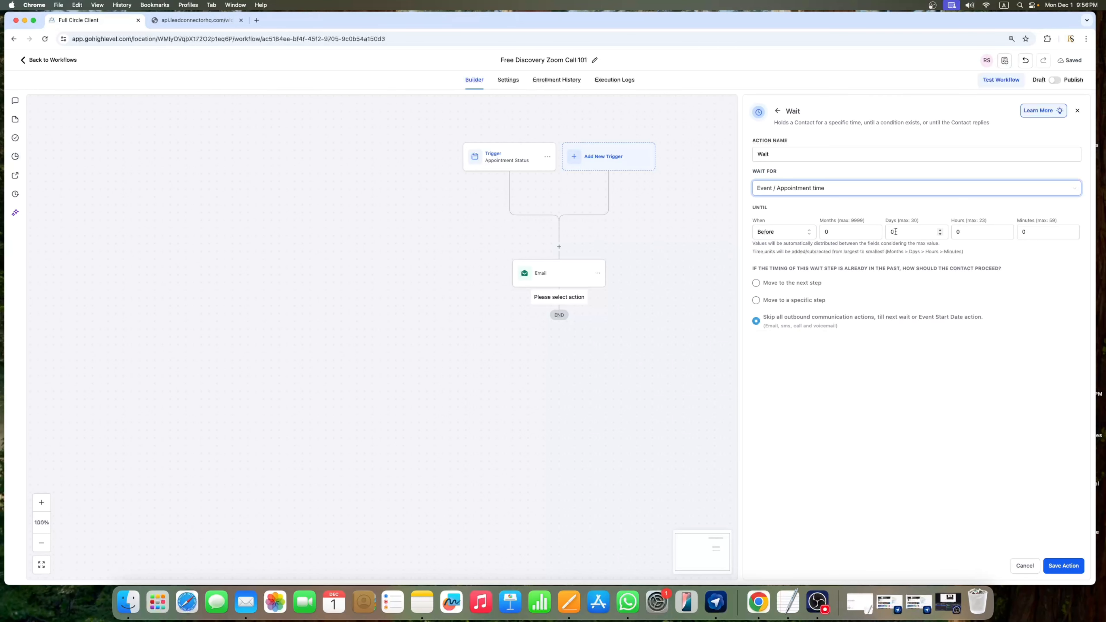
left_click(962, 233)
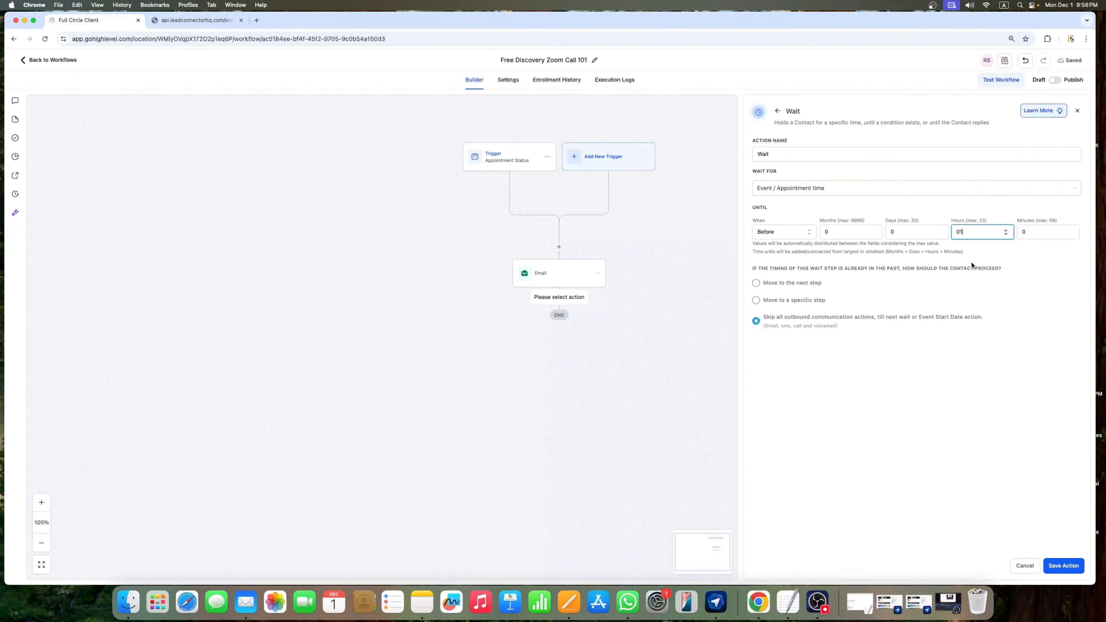
left_click(1032, 274)
Step: Keep the wait at 1 hour Before the appointment and save the Wait step
right_click(967, 233)
left_click(952, 243)
left_click(769, 236)
left_click(771, 237)
left_click(982, 231)
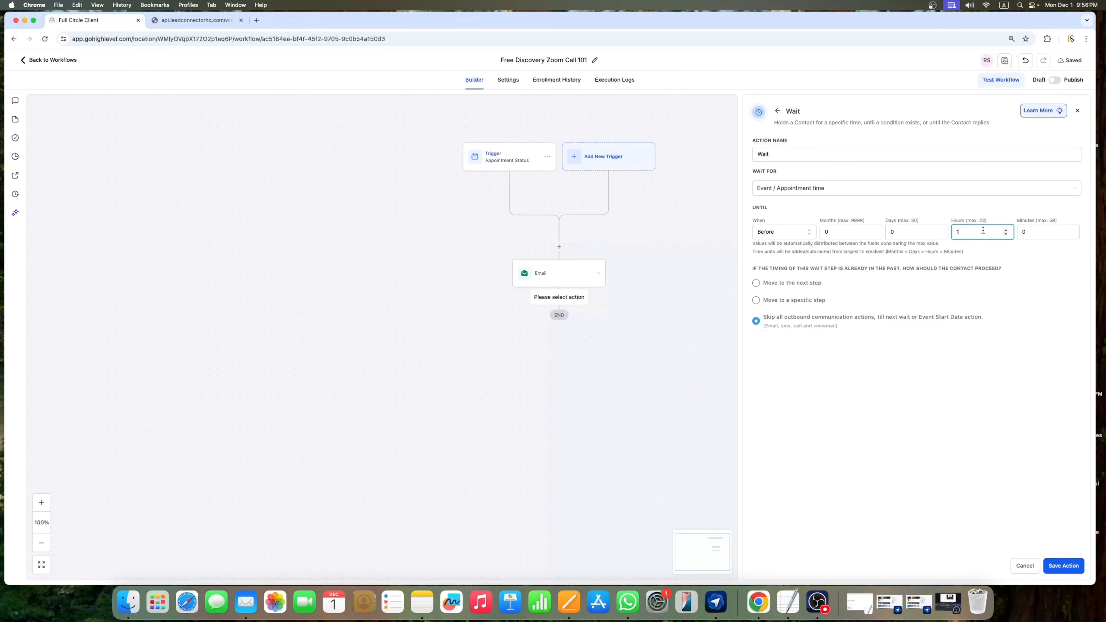
left_click(1029, 256)
left_click(1064, 566)
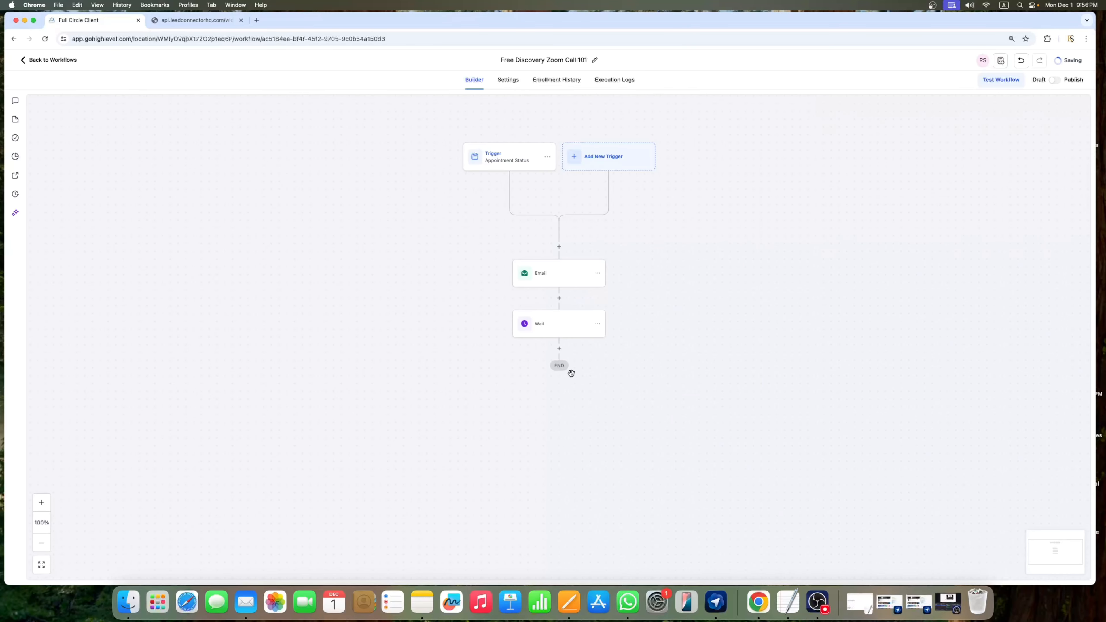
left_click(560, 350)
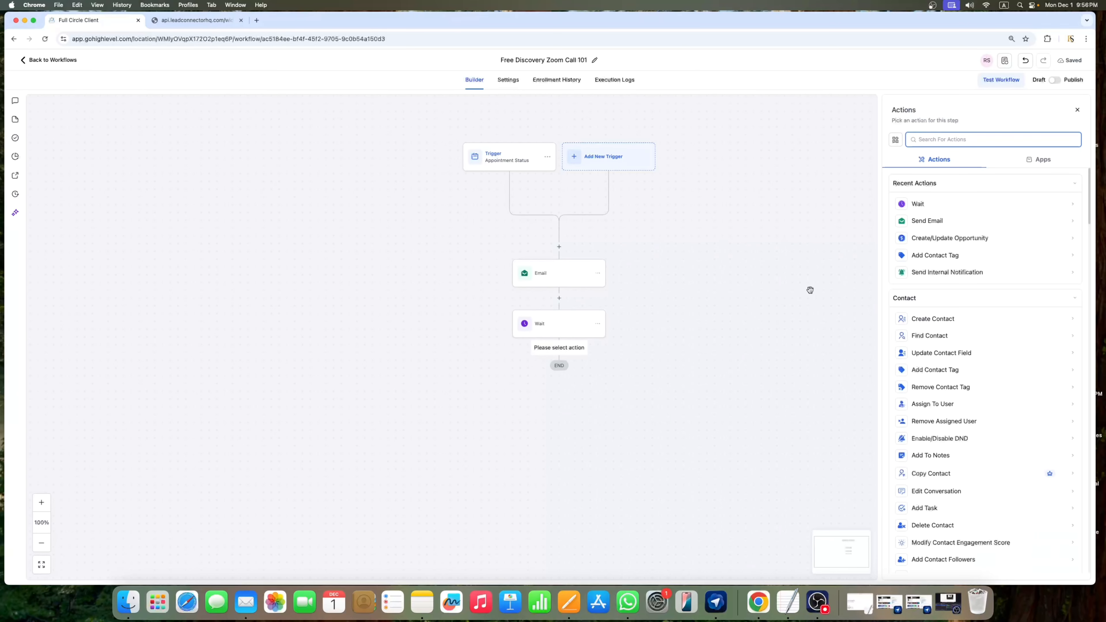
Step: Start a new Email step and paste the reminder email's subject from Pages
left_click(935, 228)
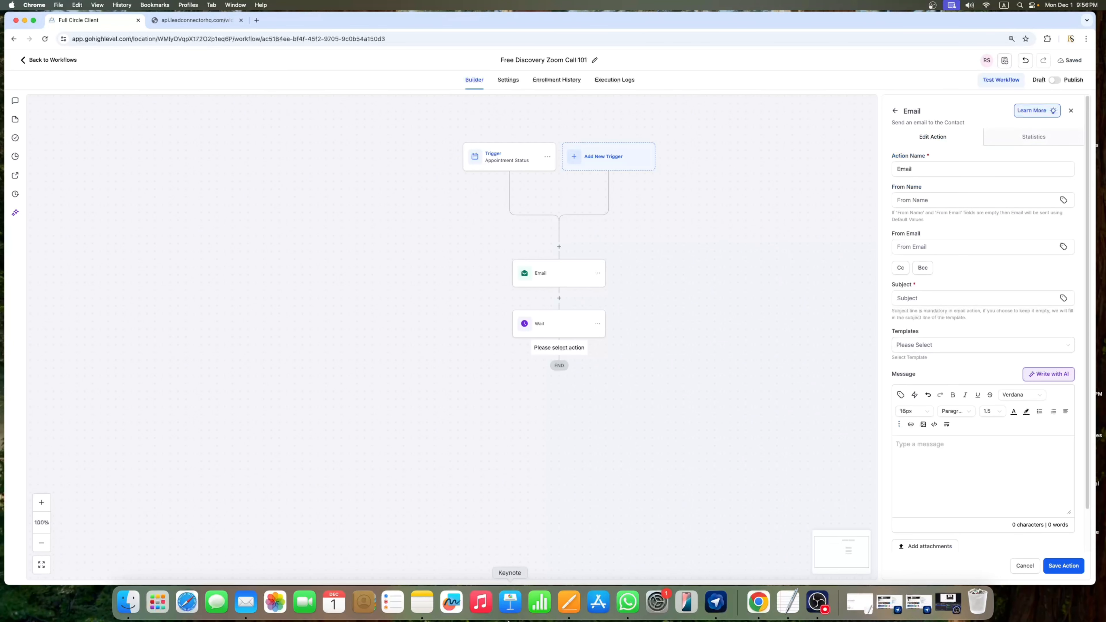
left_click(570, 602)
scroll(463, 353, "down", 2)
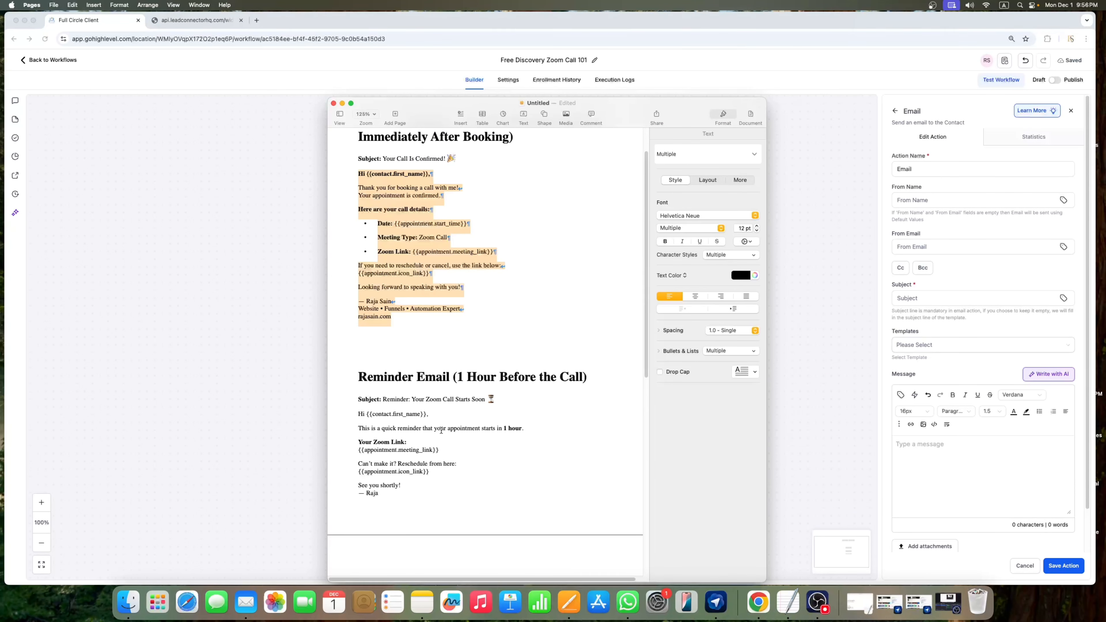
left_click_drag(383, 398, 492, 400)
key("super+c")
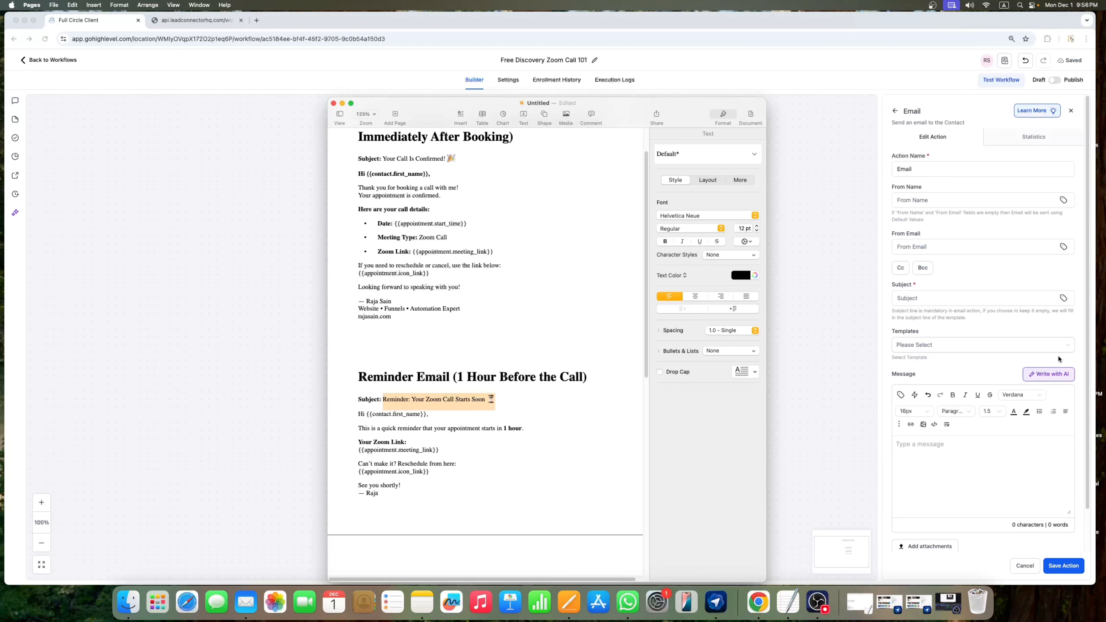
left_click(946, 348)
left_click(959, 300)
key("super+v")
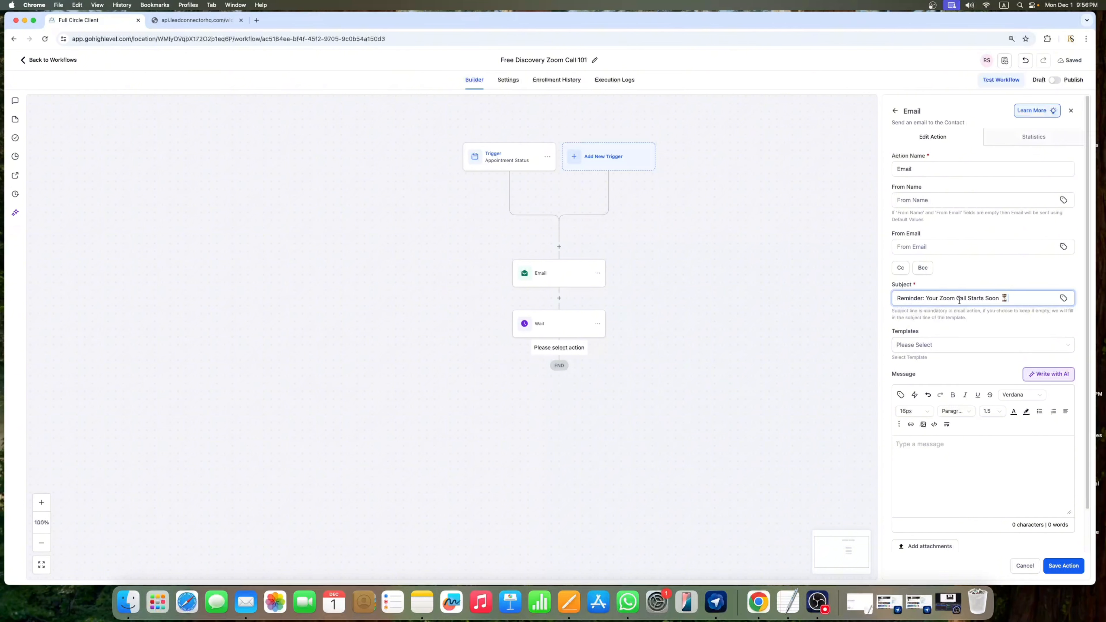
left_click(936, 202)
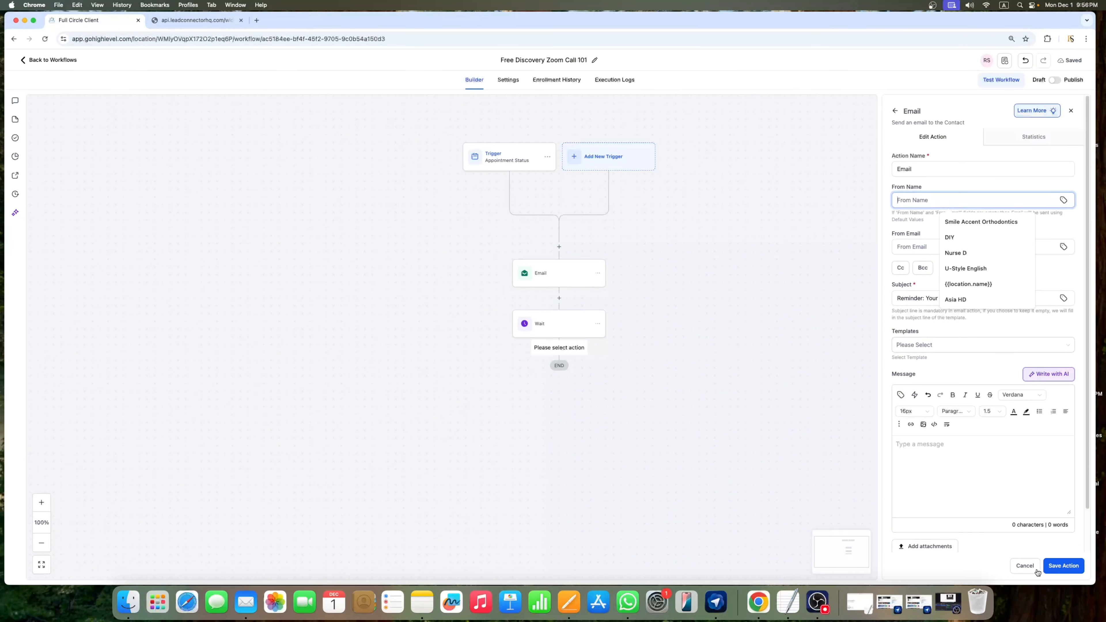
Step: Discard the unfinished email step and copy the existing Email action
left_click(1027, 565)
left_click(609, 341)
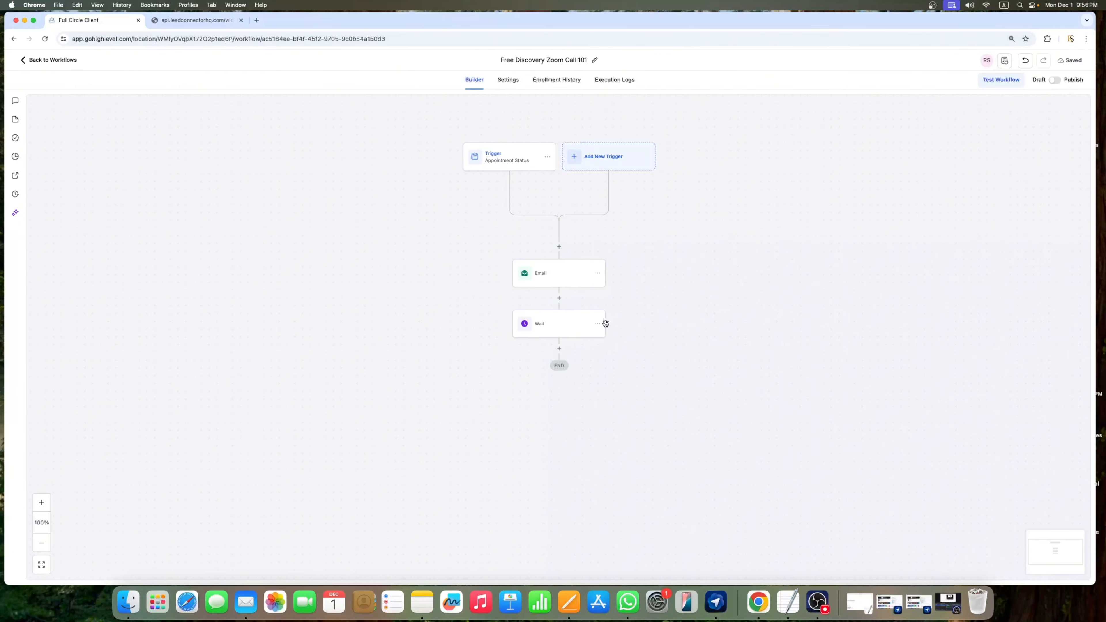
left_click(599, 275)
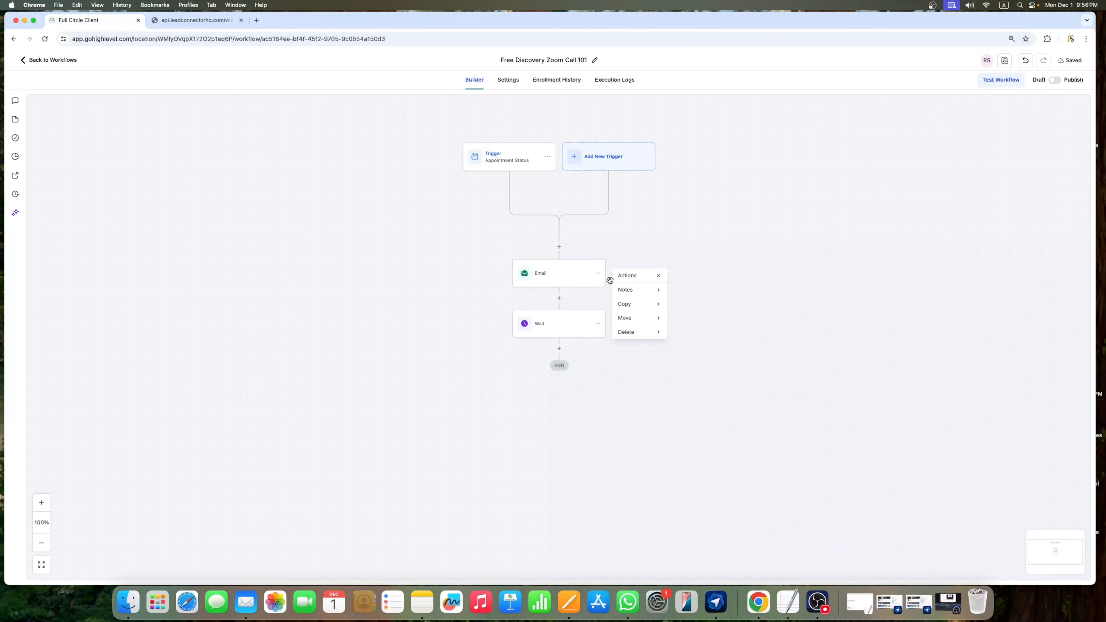
left_click(633, 304)
left_click(704, 289)
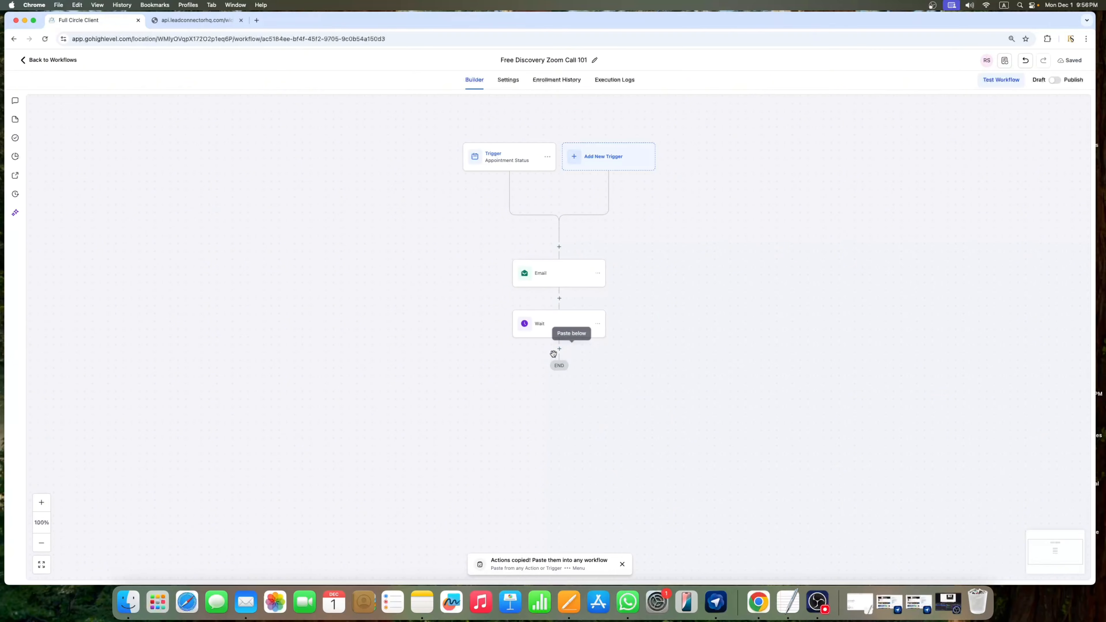
Step: Paste the copied Email action below the Wait step
left_click(560, 348)
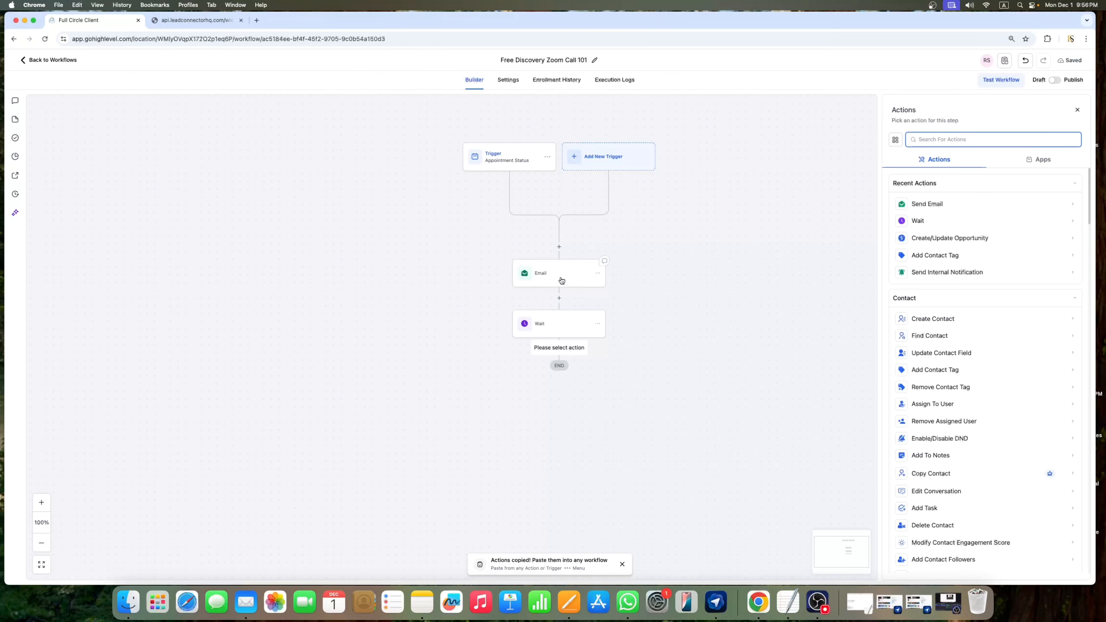
left_click(617, 389)
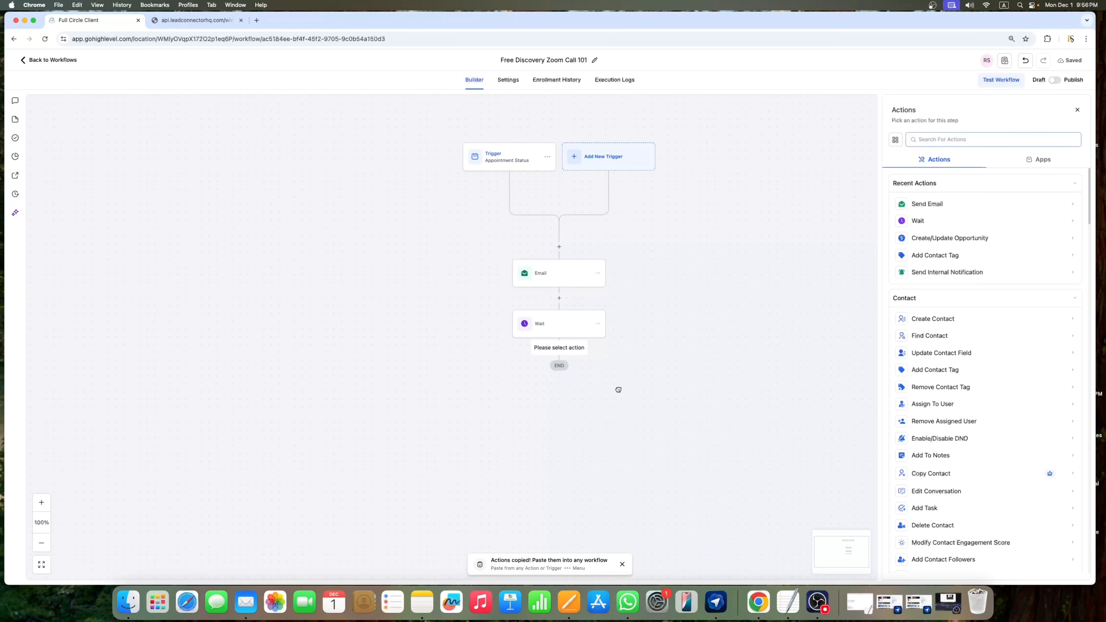
left_click(600, 274)
left_click(634, 303)
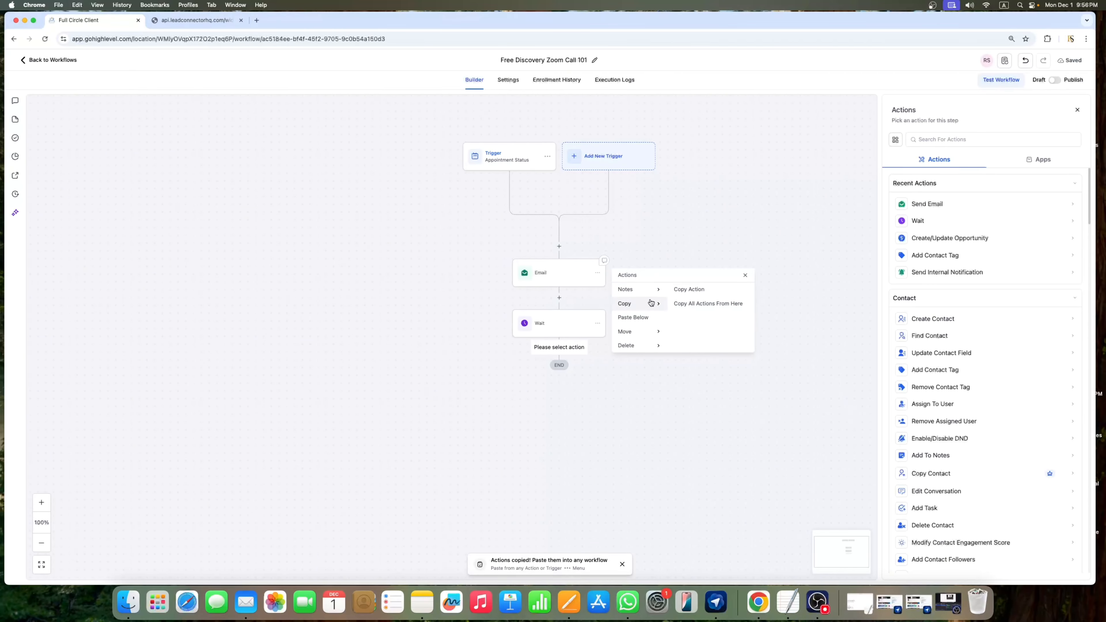
left_click(689, 290)
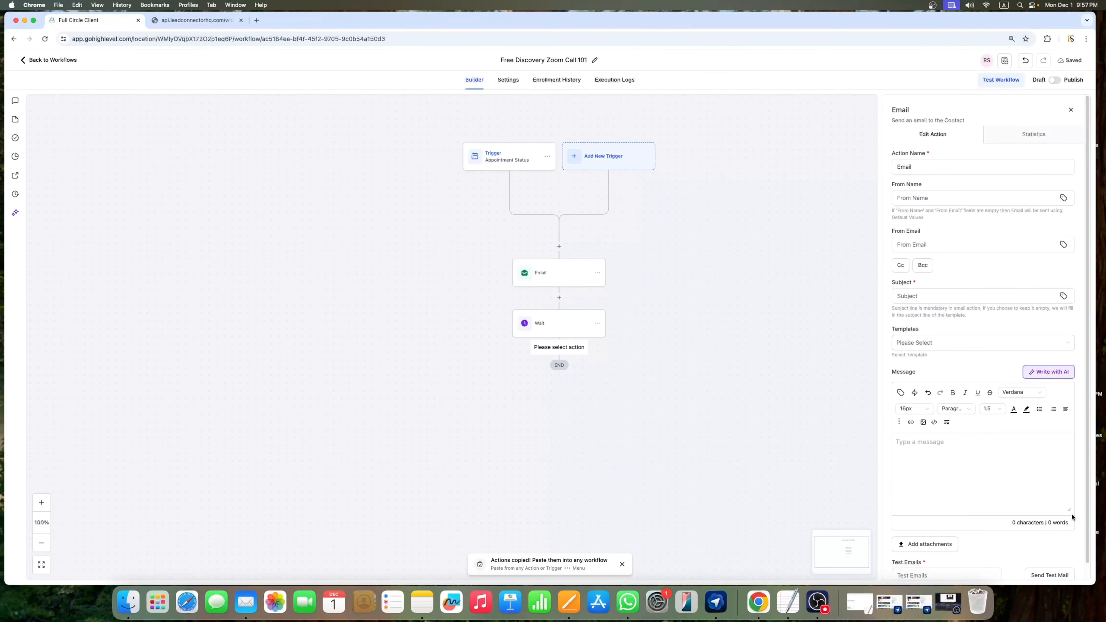
left_click(1071, 110)
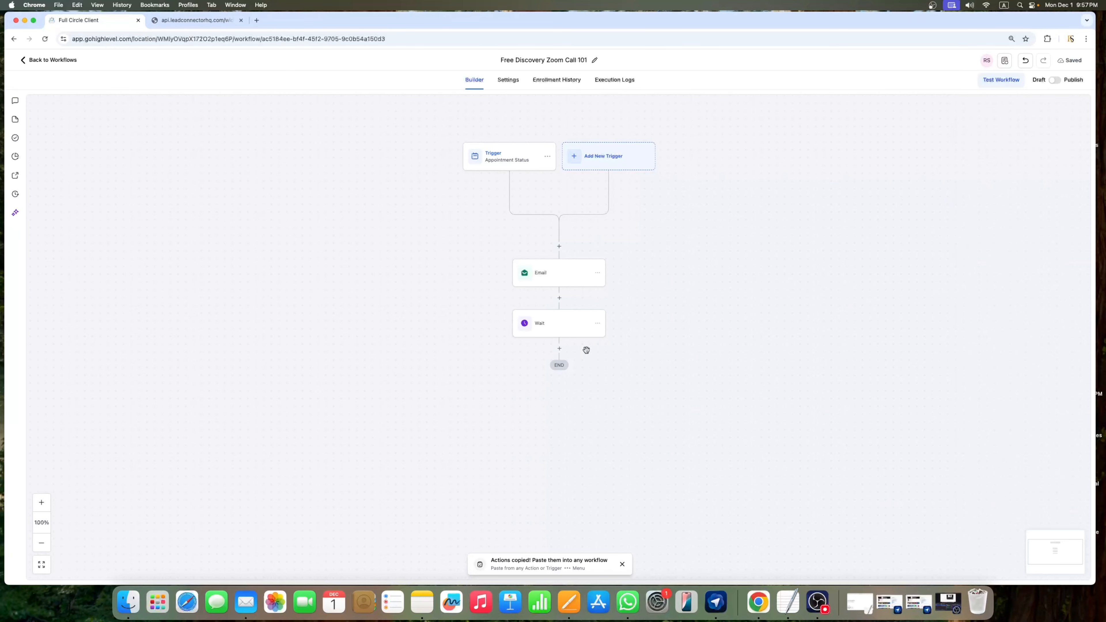
left_click(572, 349)
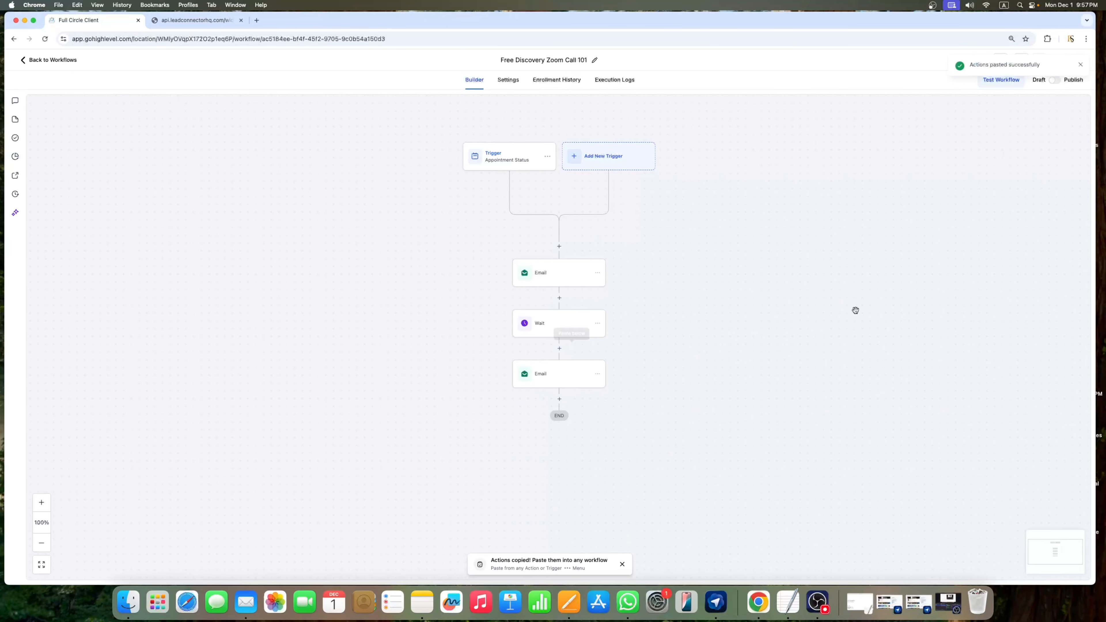
Step: Set the second email's subject to 'Reminder: Your Zoom Call Starts Soon'
left_click(544, 377)
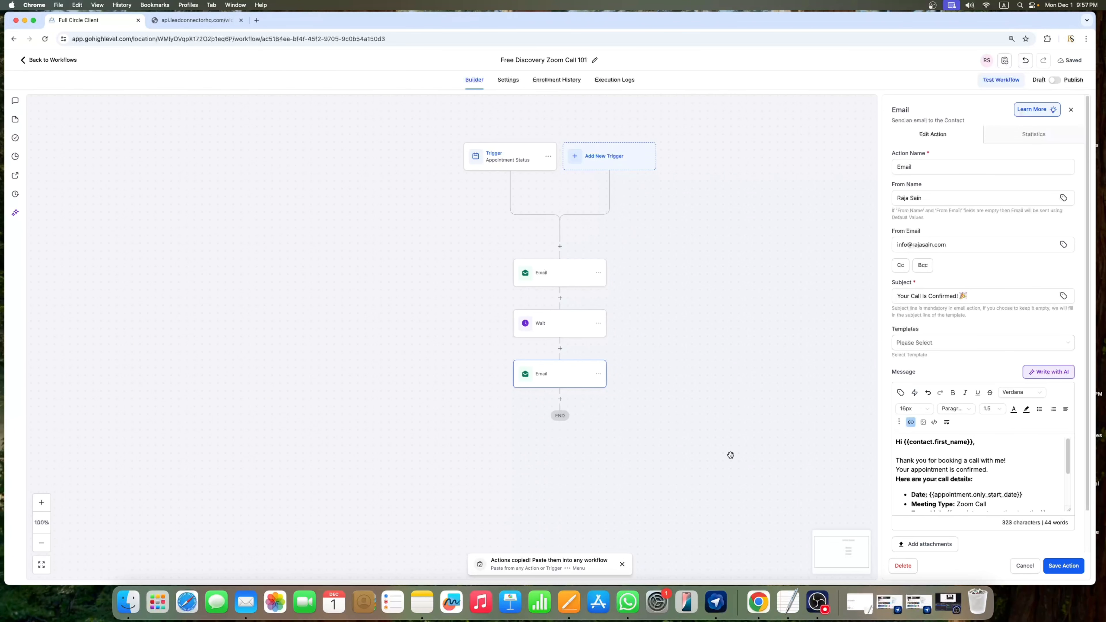
left_click(621, 569)
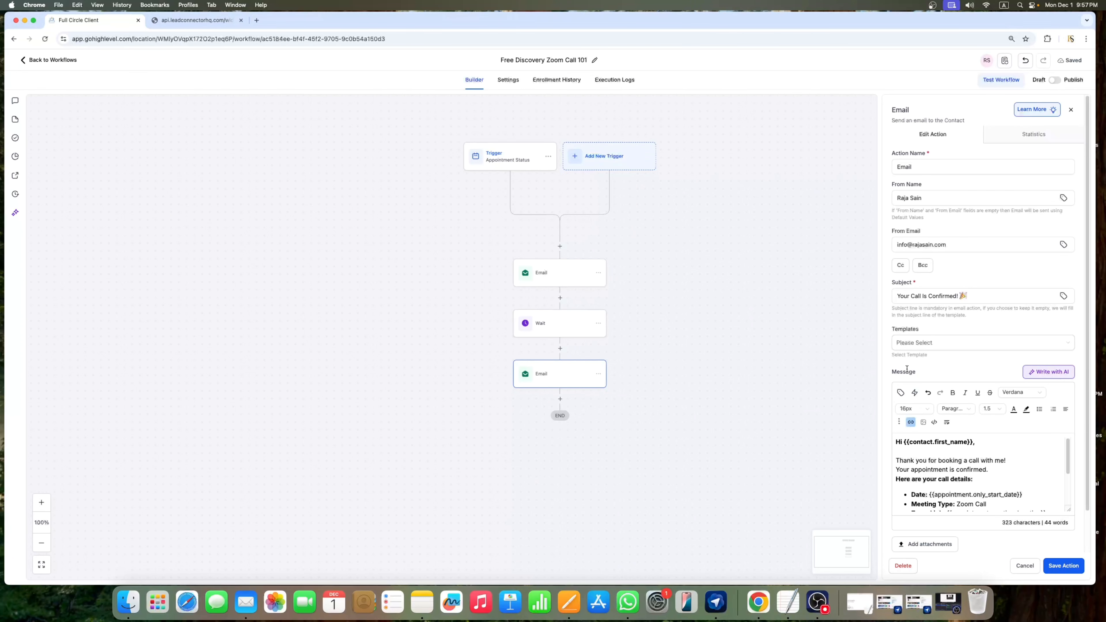
left_click(564, 612)
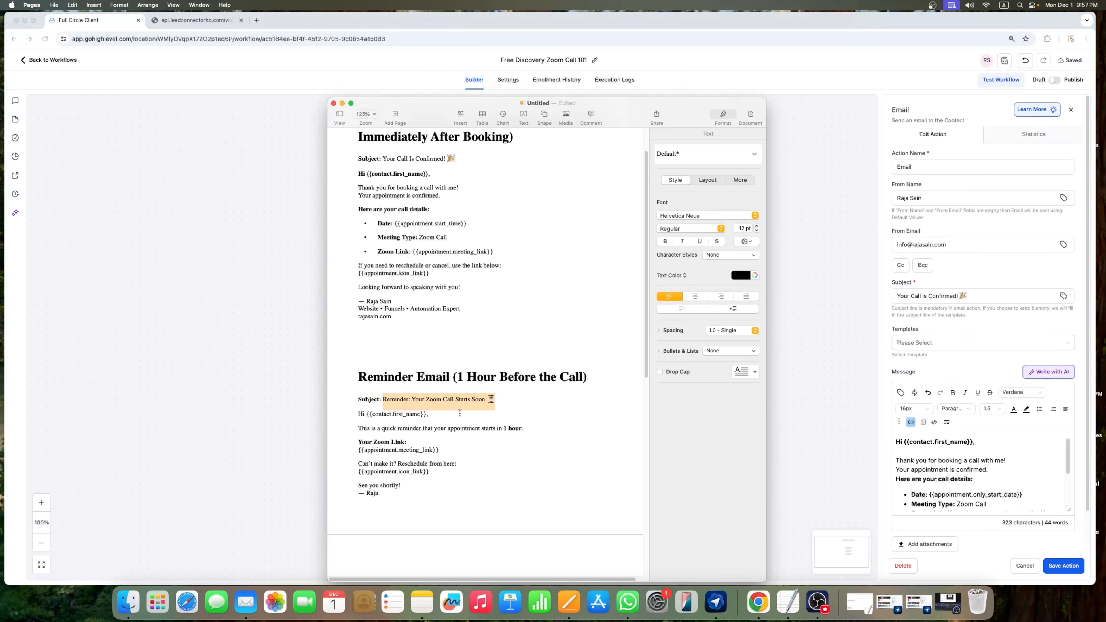
left_click(968, 296)
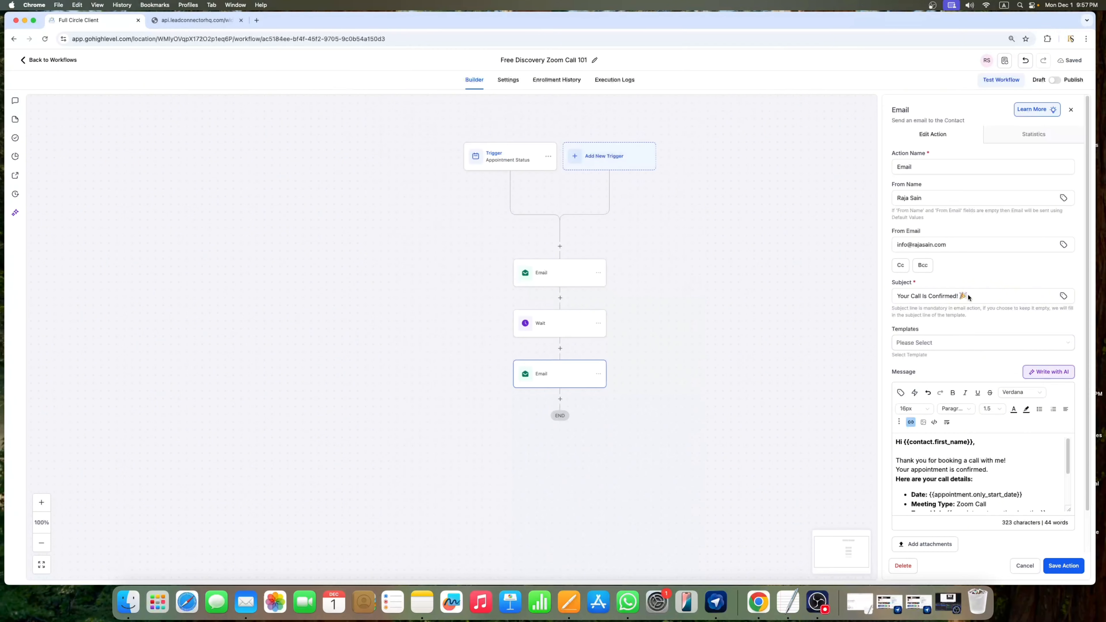
key("super+a")
key("super+v")
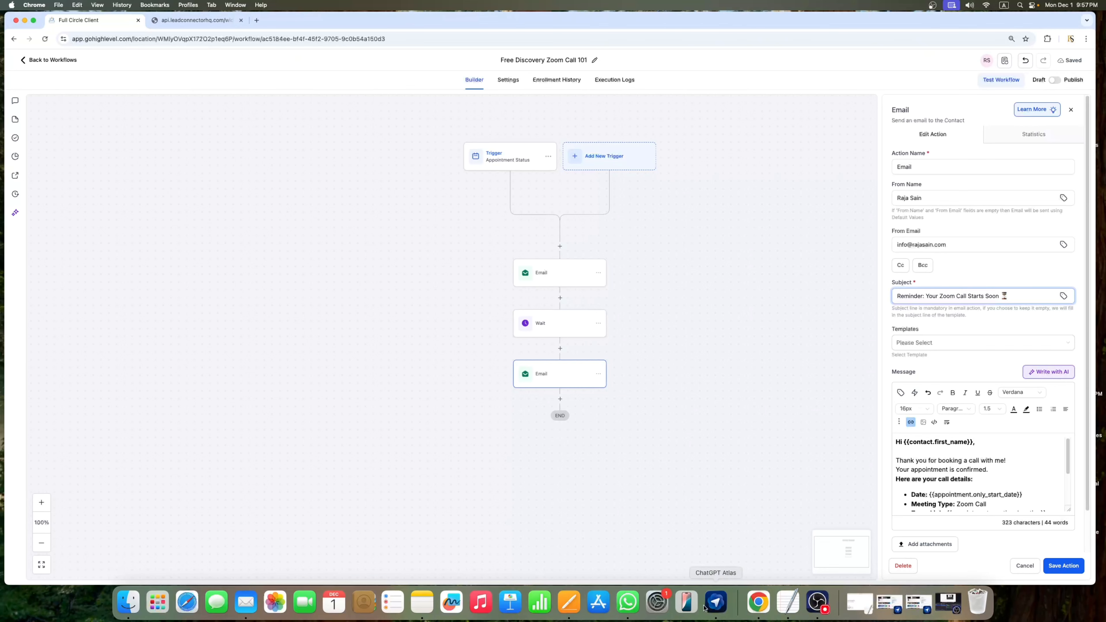
Step: Replace the thank-you and confirmation lines with the one-hour reminder sentence from Pages
left_click(568, 603)
scroll(483, 449, "down", 1)
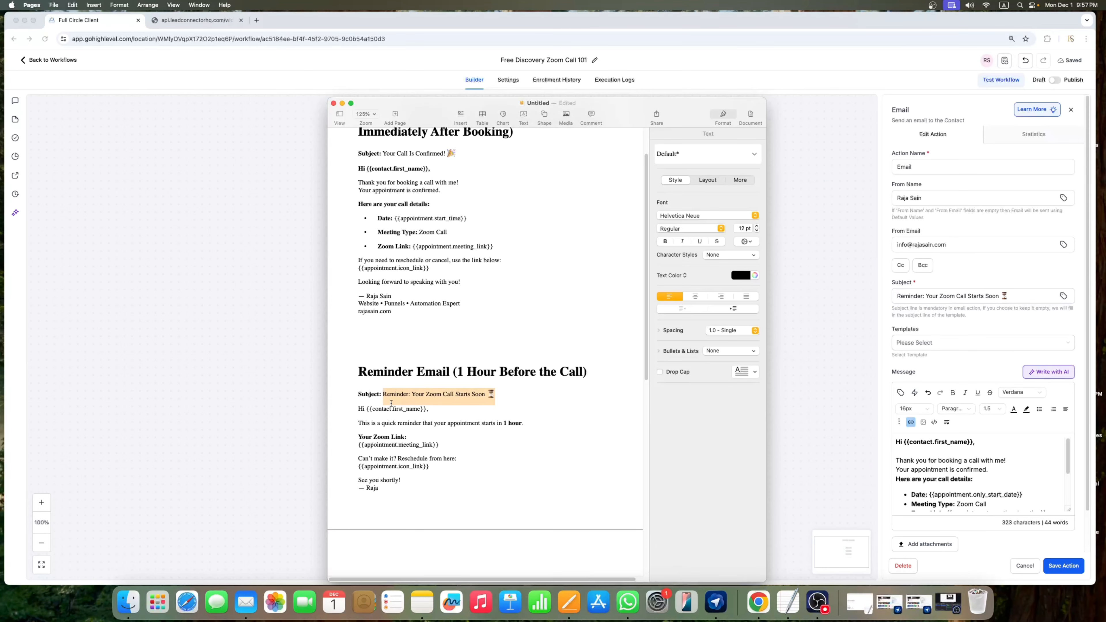
left_click(431, 423)
left_click_drag(537, 419, 444, 424)
left_click_drag(342, 425, 525, 424)
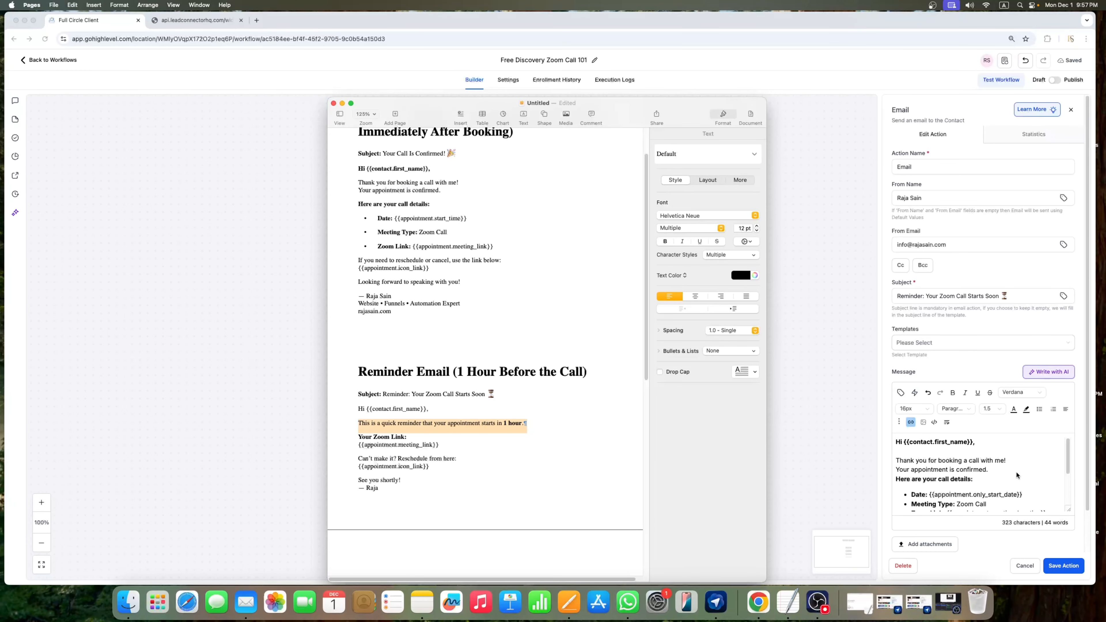
left_click(985, 470)
left_click_drag(989, 467, 896, 461)
key("super+v")
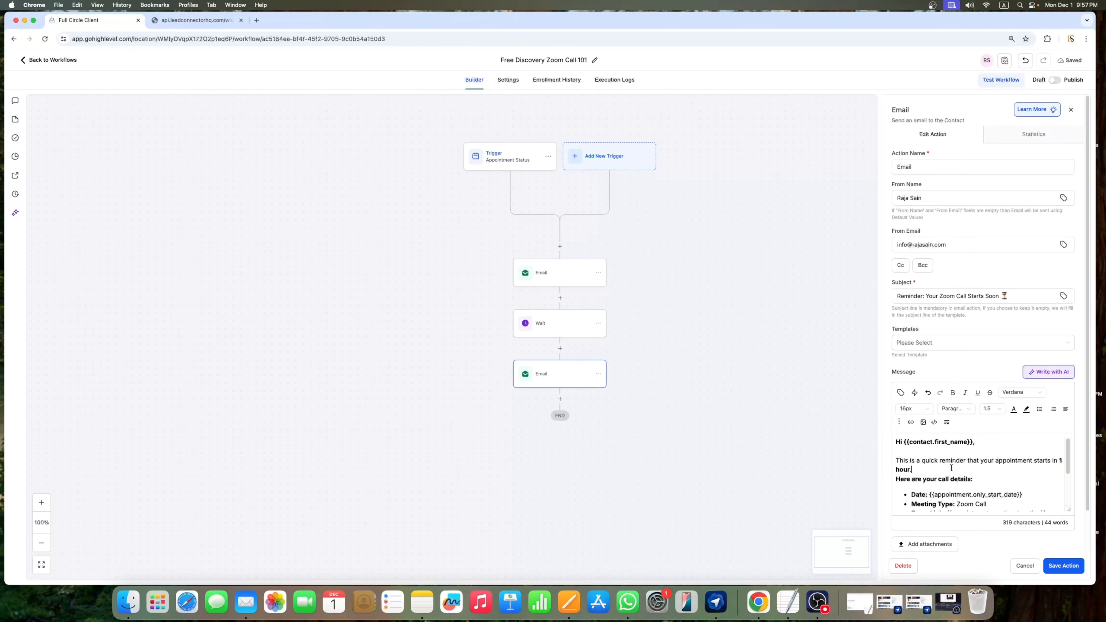
Step: Delete the Date, Meeting Type and call details lines, then save the reminder email
scroll(985, 486, "down", 2)
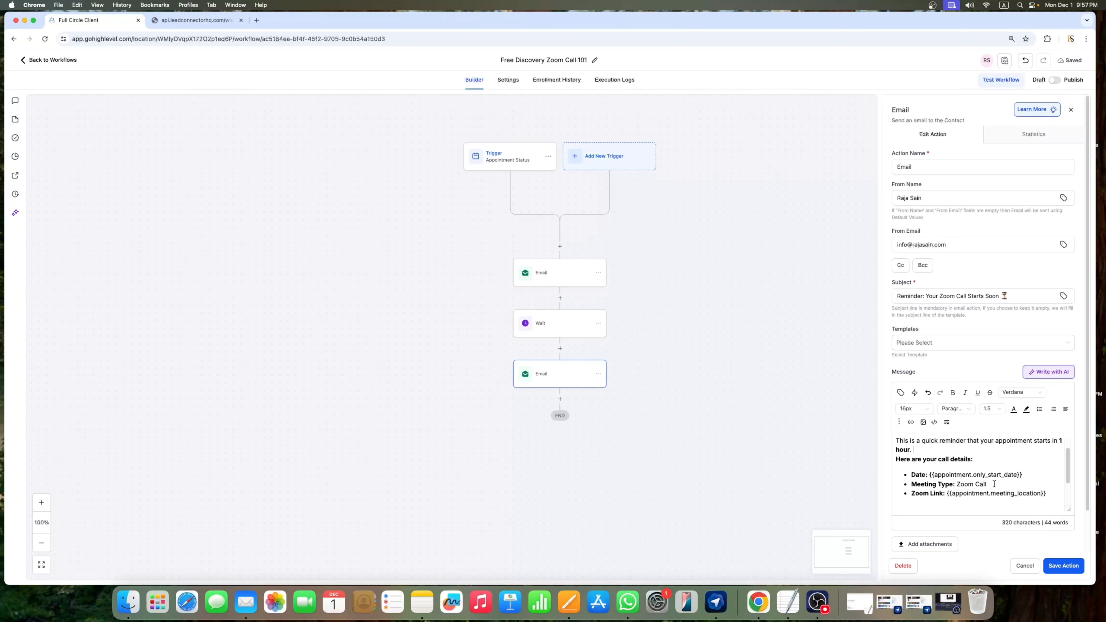
left_click_drag(987, 484, 908, 476)
key("BackSpace")
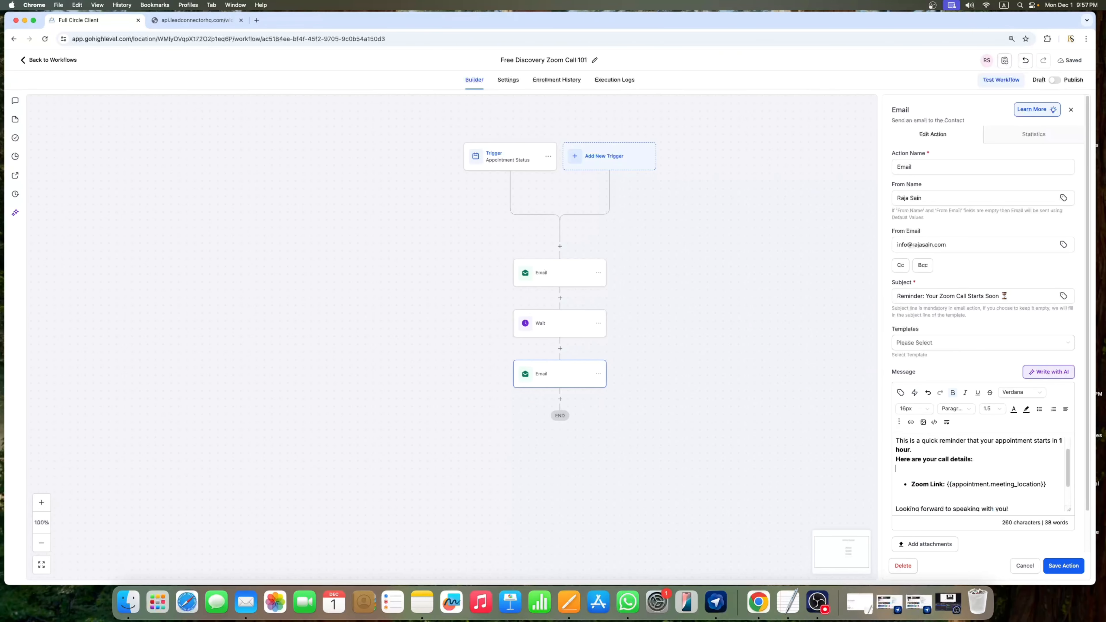
key("BackSpace")
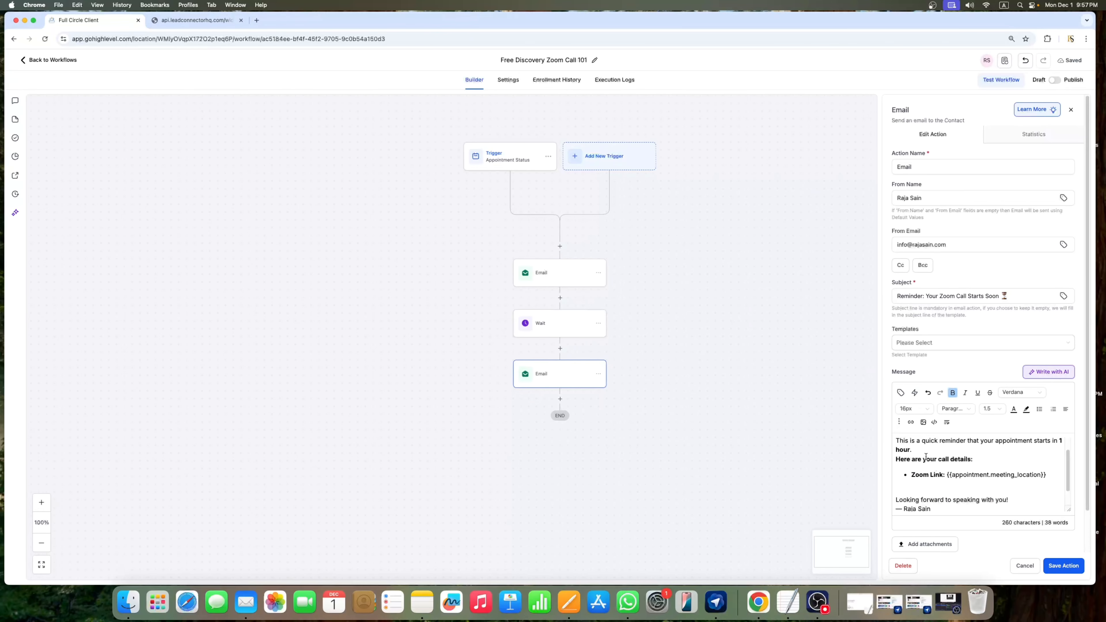
left_click_drag(974, 459, 897, 461)
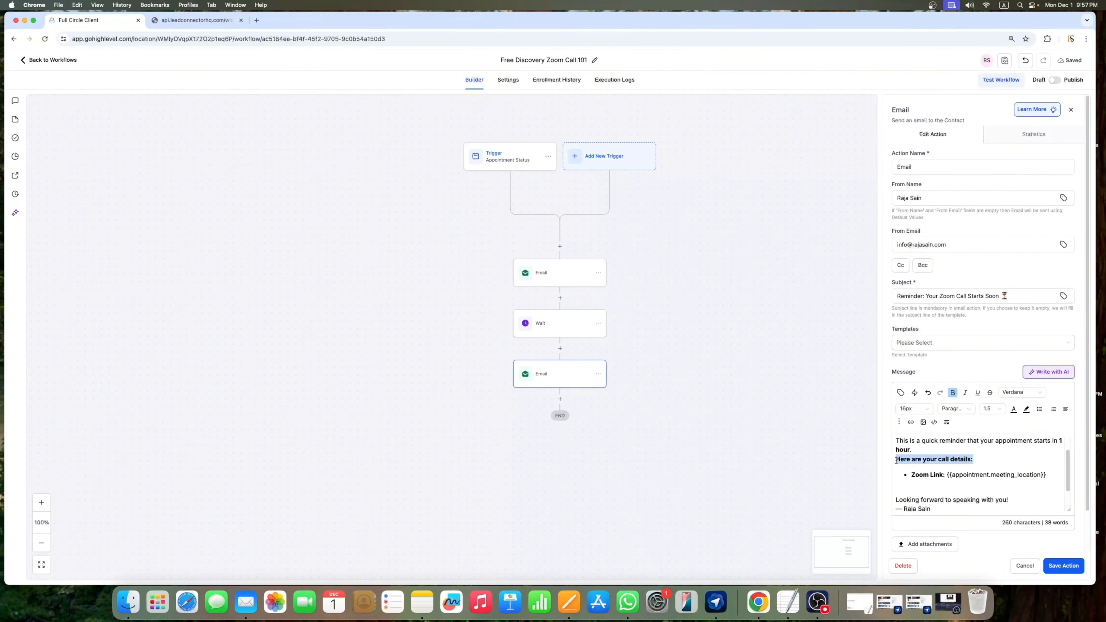
key("BackSpace")
key("BackSpace")
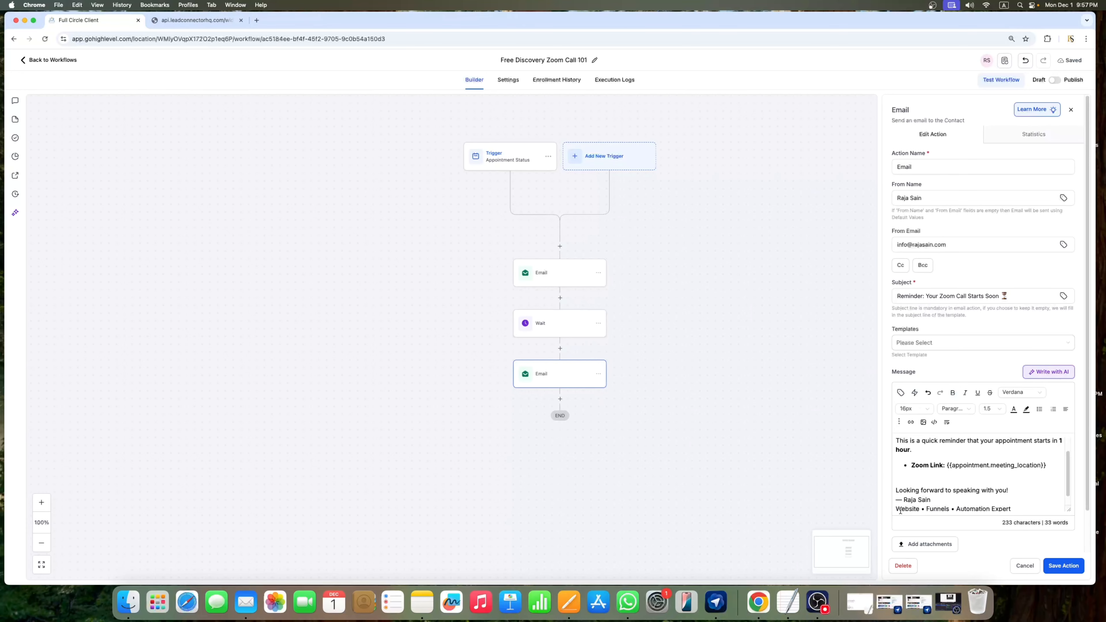
scroll(915, 484, "down", 3)
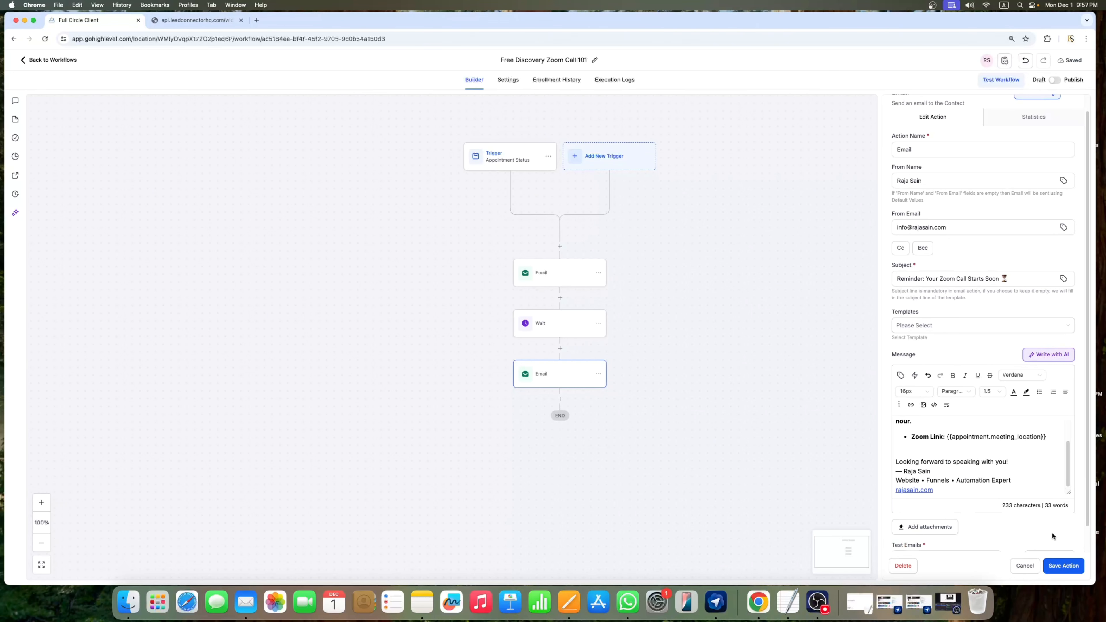
left_click(1066, 568)
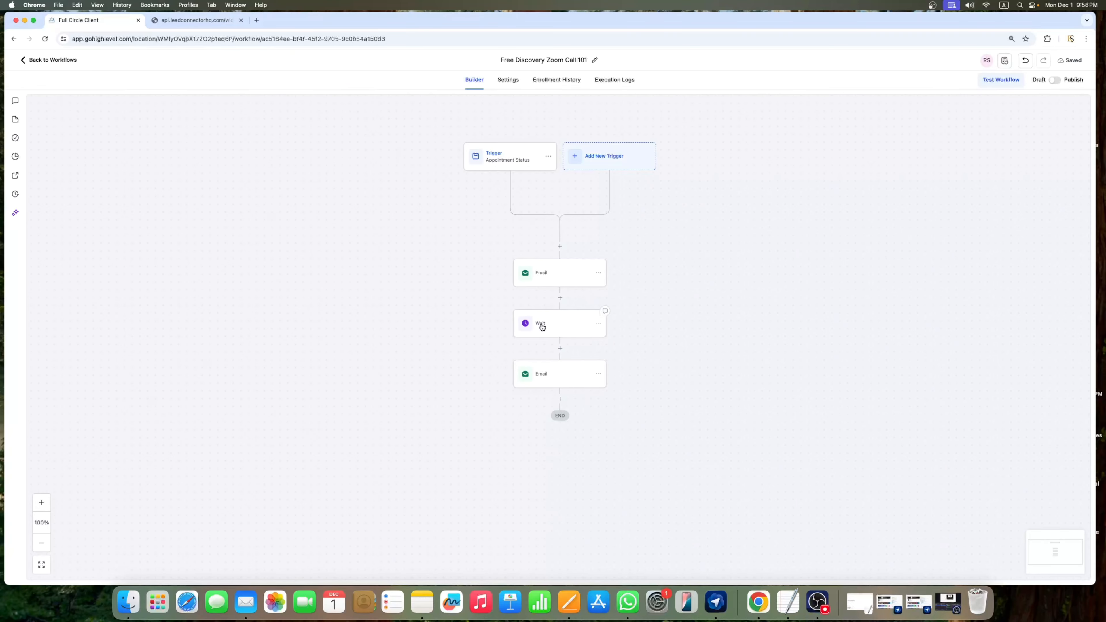
Step: Rename the last email step to Email #2 and save it
left_click(545, 379)
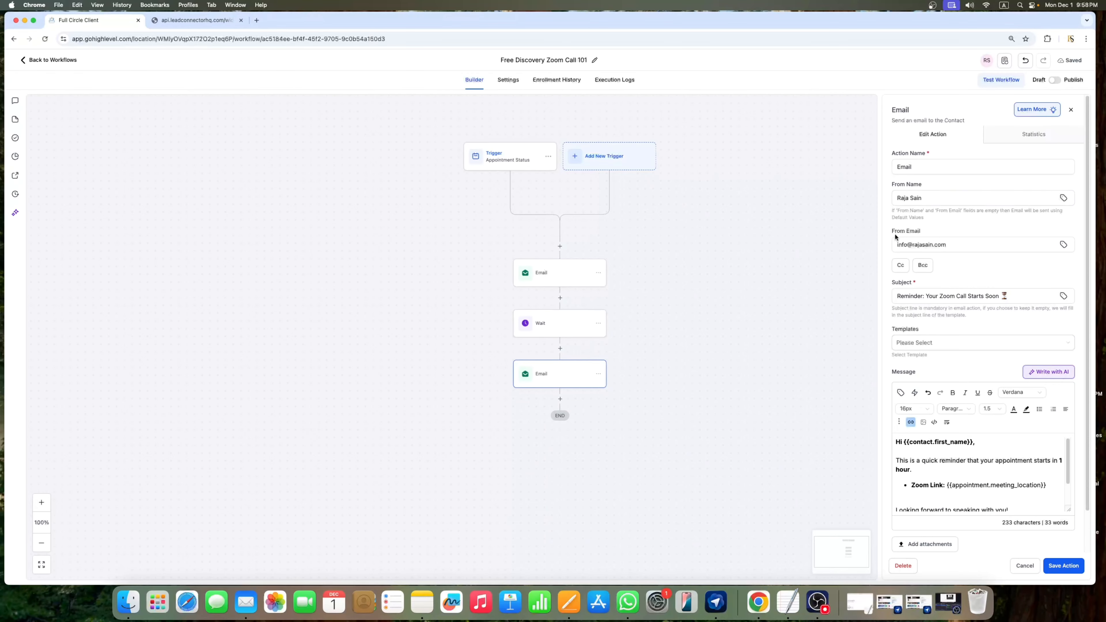
left_click(918, 169)
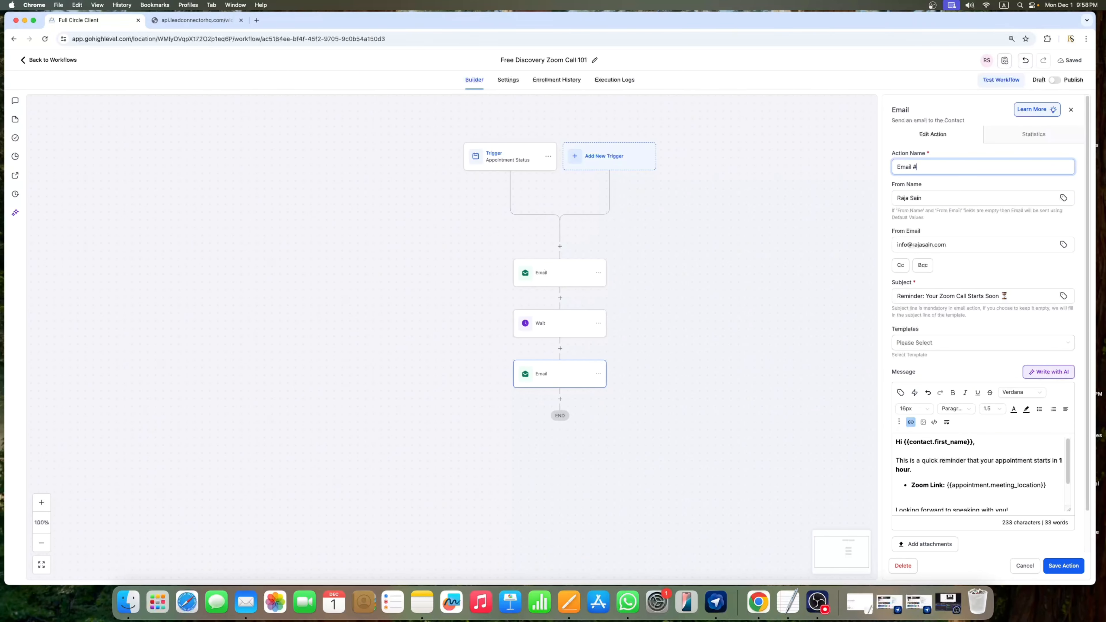
left_click(1063, 567)
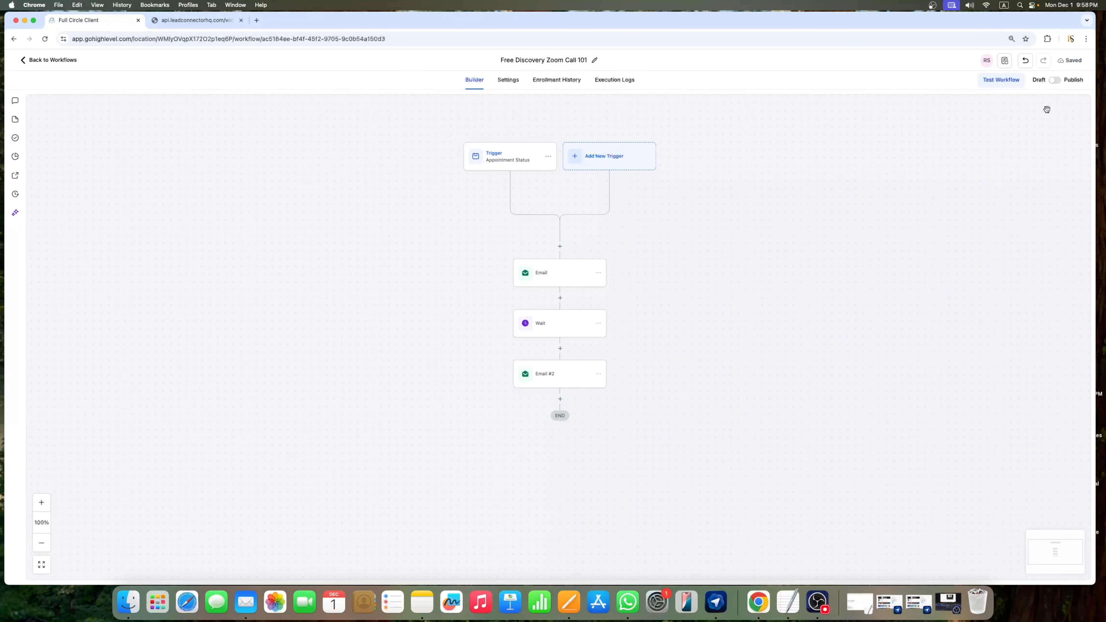
Step: Publish and save the workflow, then switch to the booking page tab
left_click(1057, 80)
left_click(1074, 62)
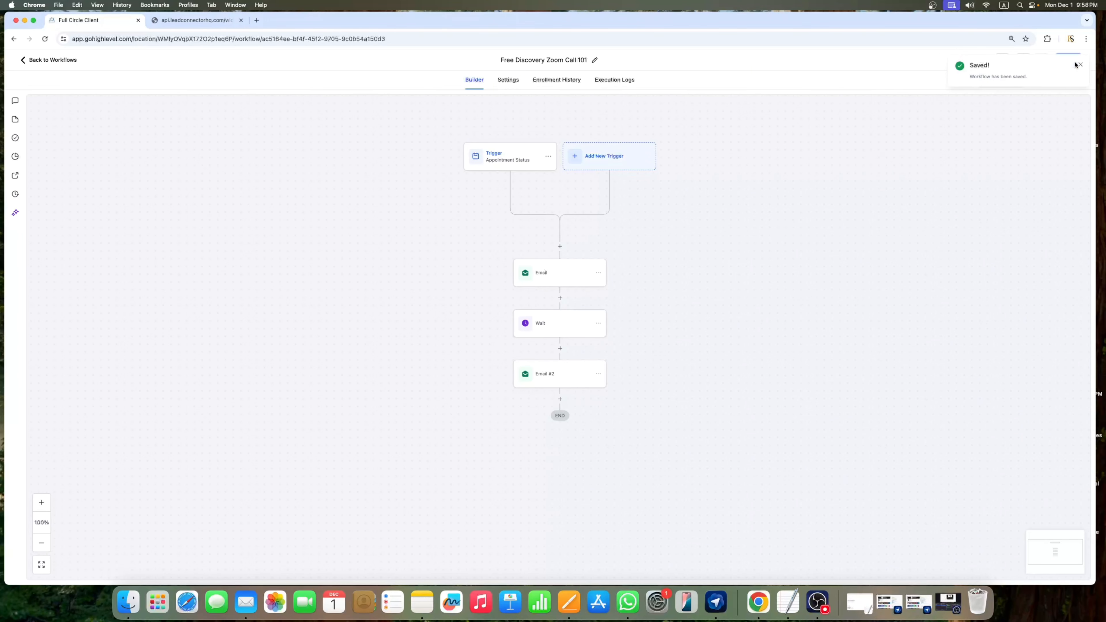
left_click(205, 22)
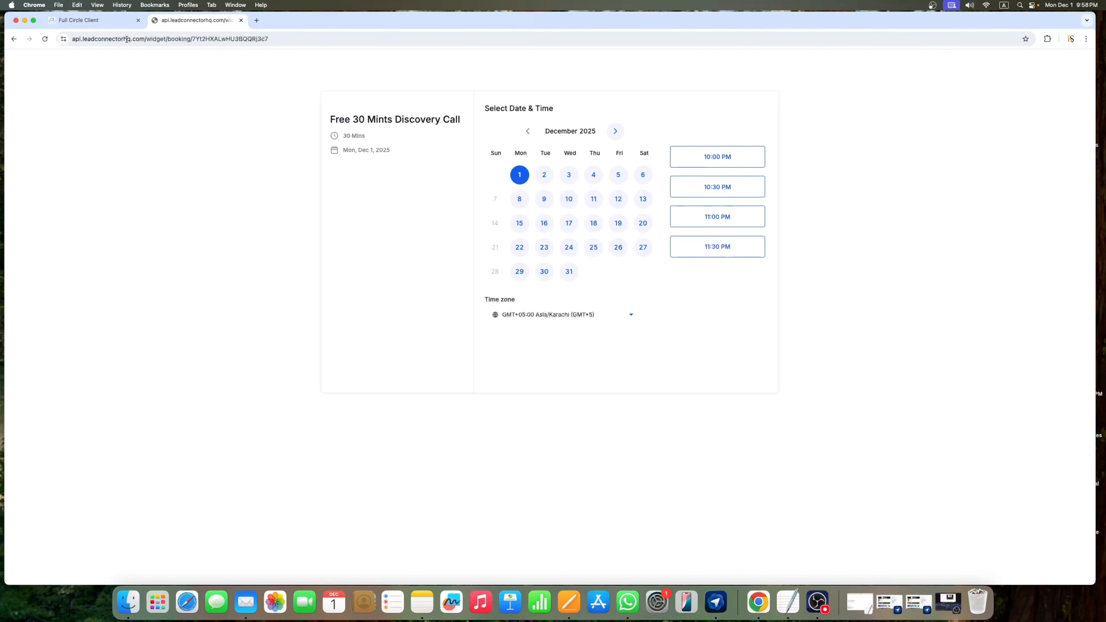
Step: Reload the booking page and pick December 5 at 12:00 AM
left_click(45, 40)
left_click(619, 176)
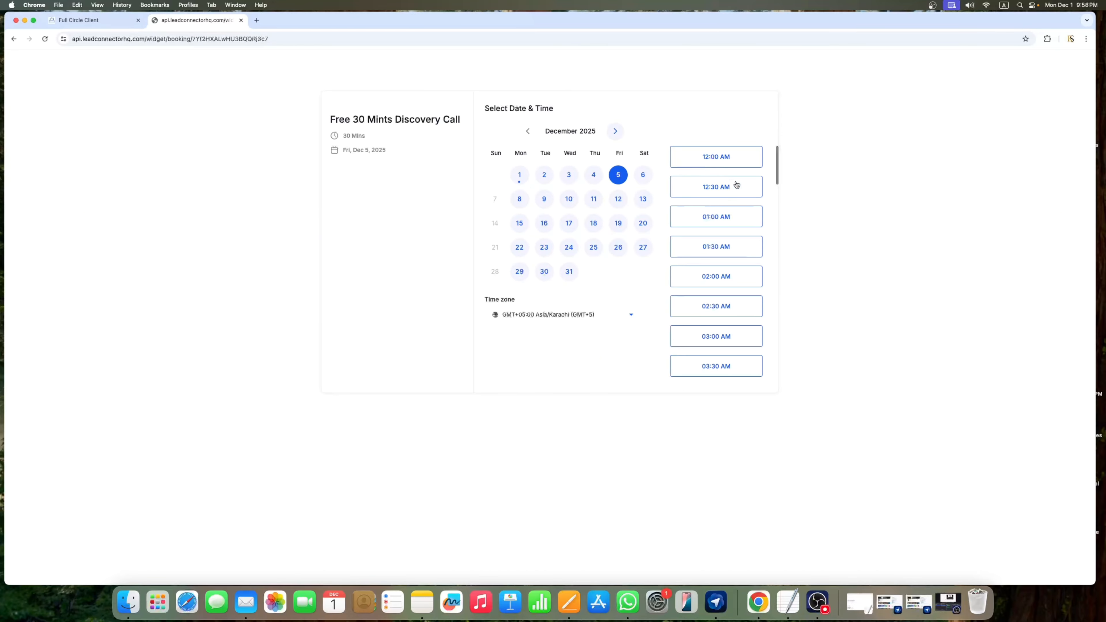
left_click(729, 158)
left_click(741, 157)
Step: Fill in the contact's name, phone number and saved email address
left_click(516, 146)
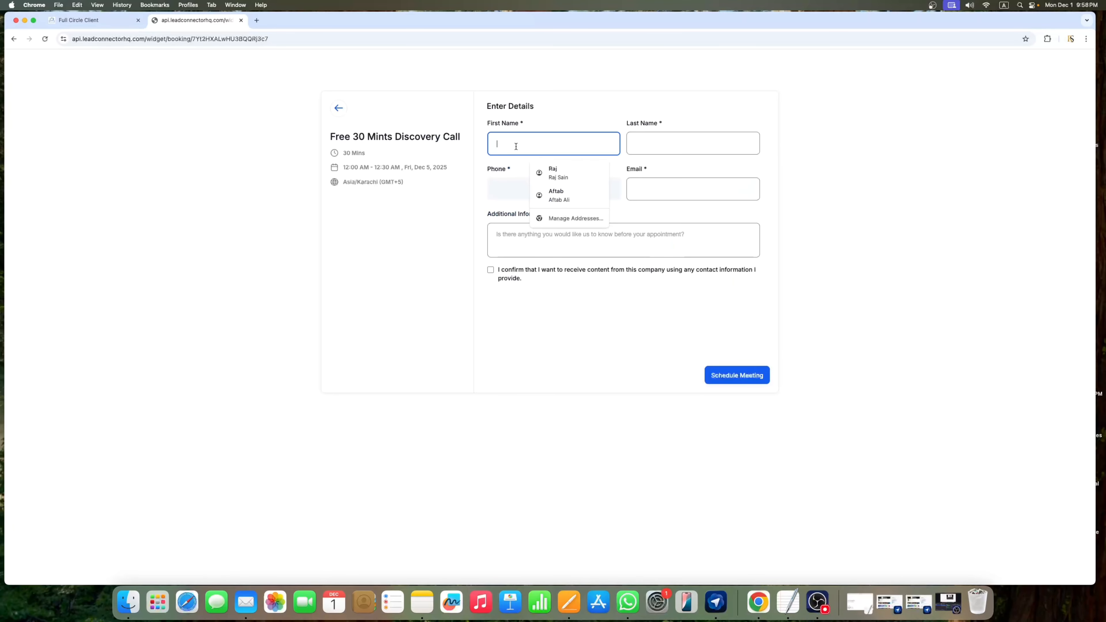
left_click(553, 173)
left_click(564, 194)
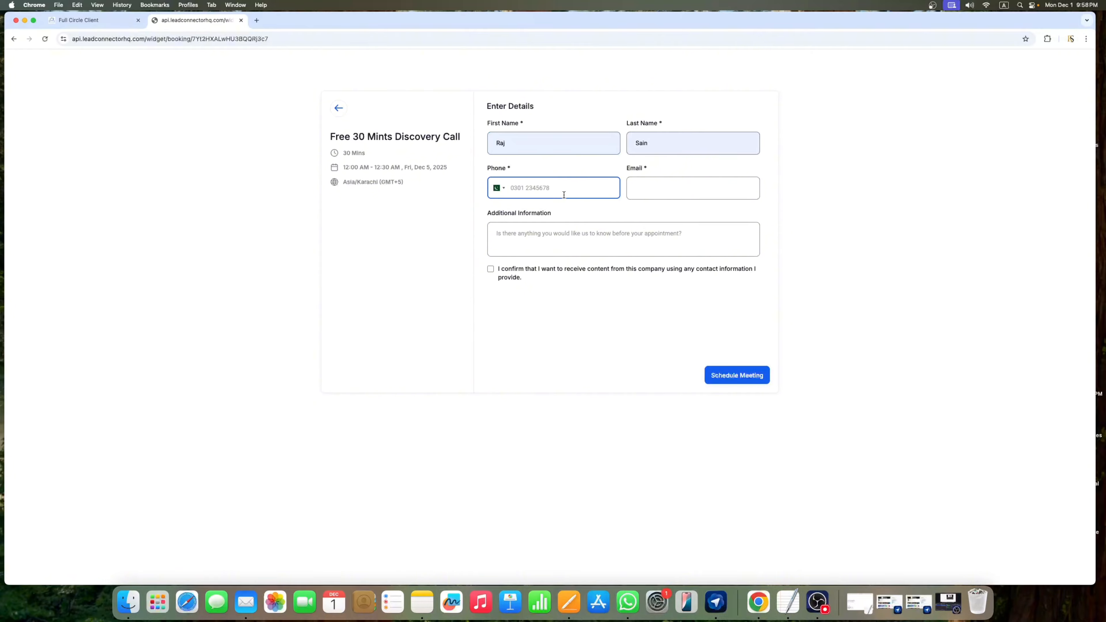
left_click(648, 192)
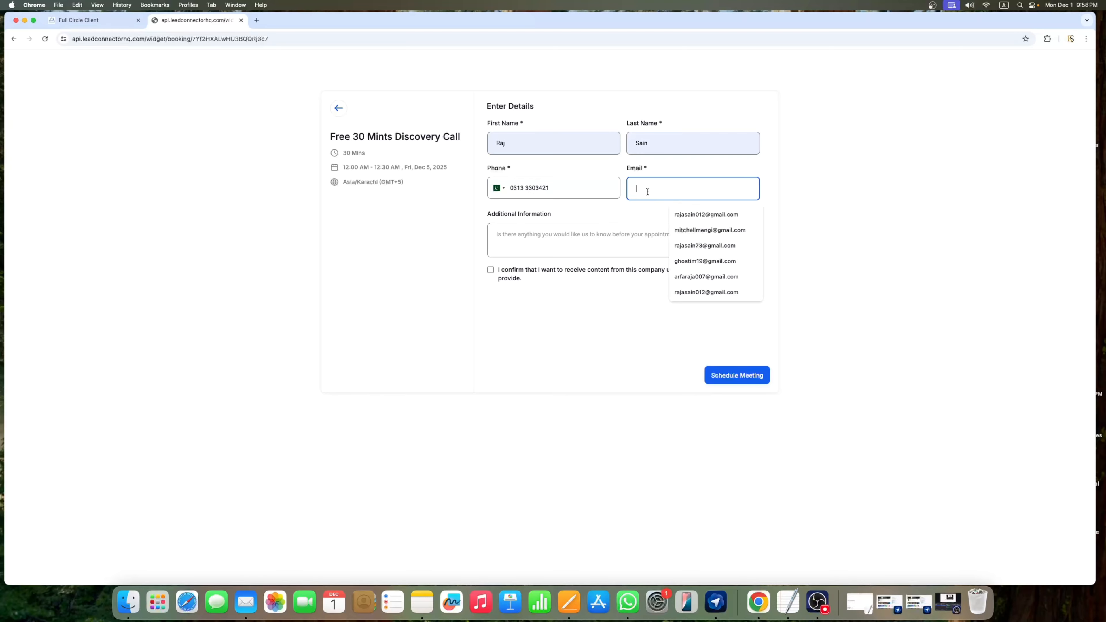
left_click(674, 214)
Step: Add an 'I am testing' note, give consent, and schedule the meeting
left_click(586, 230)
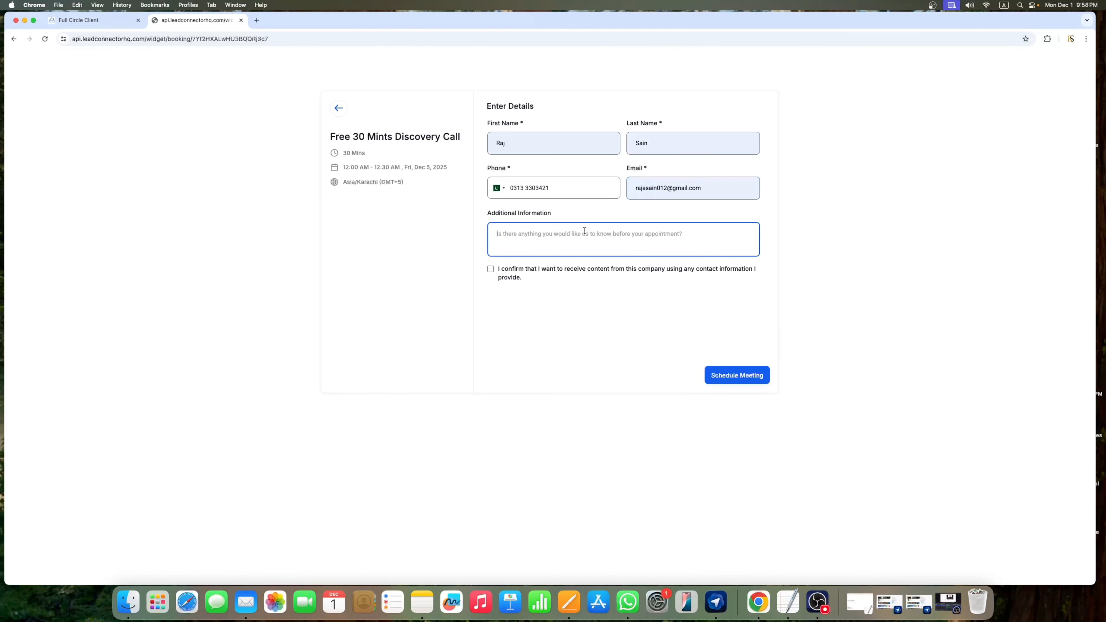
type("I am testing")
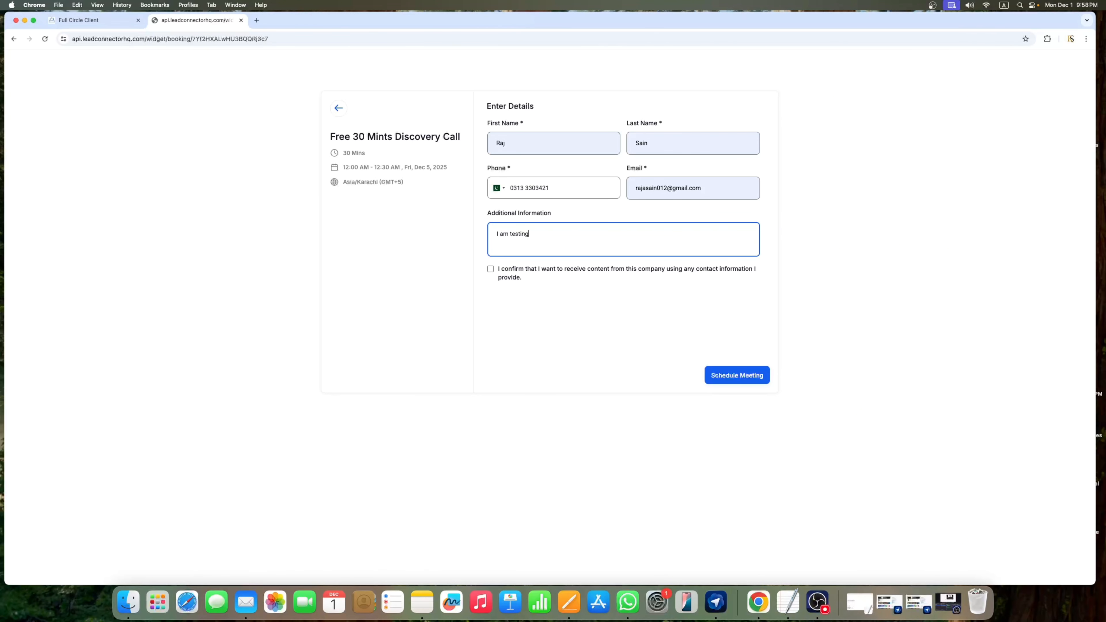
left_click(491, 269)
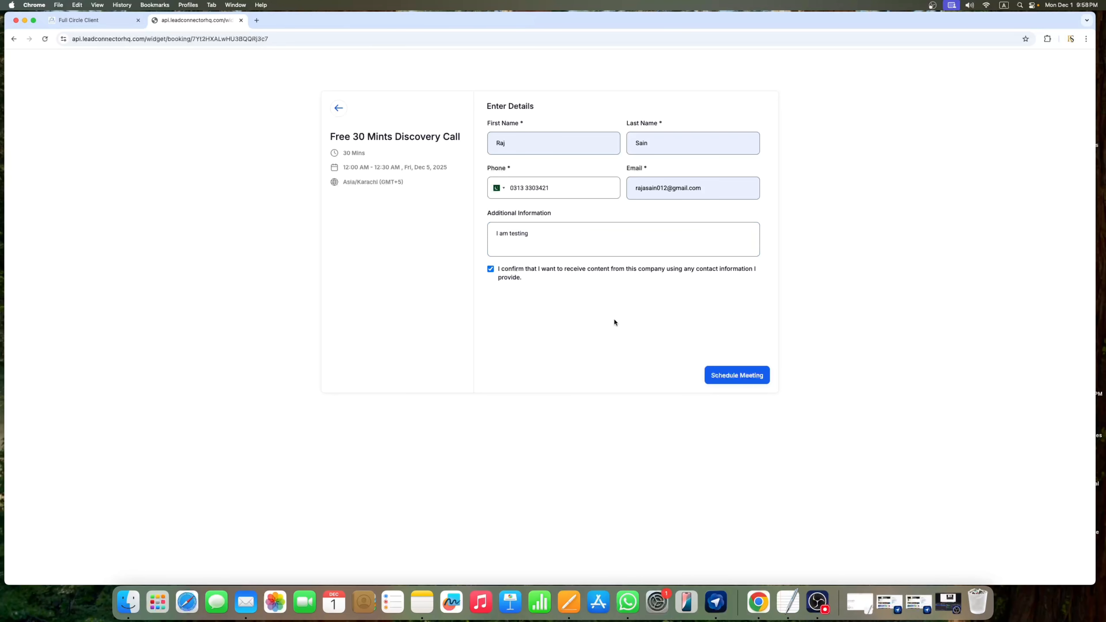
left_click(737, 375)
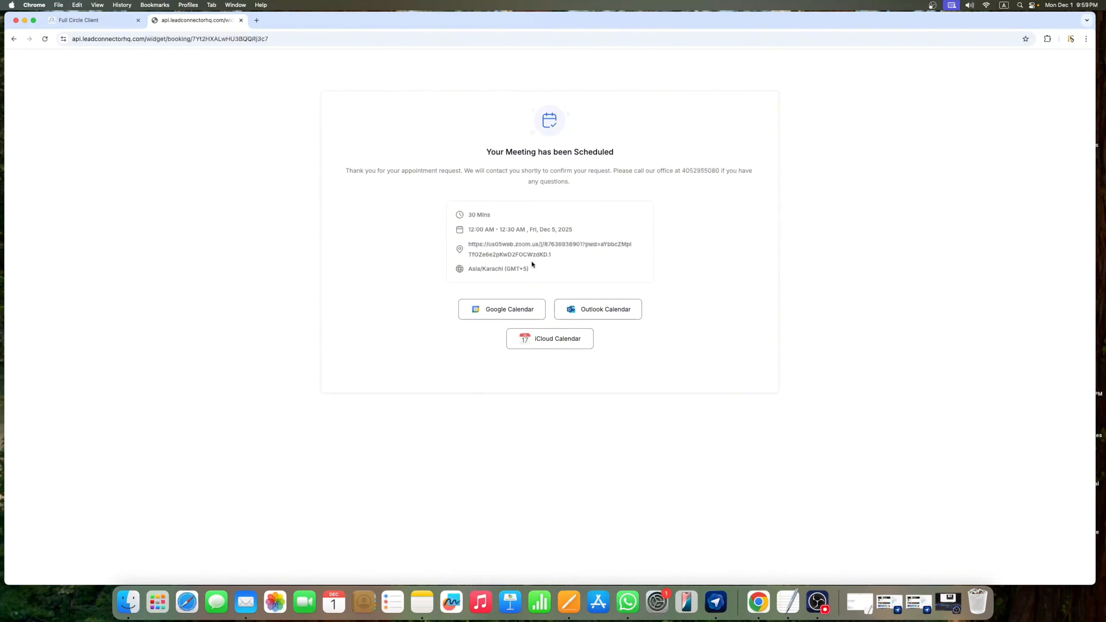
Step: Check the Zoom link on the confirmation page, then open a new blank tab
left_click_drag(552, 256, 580, 227)
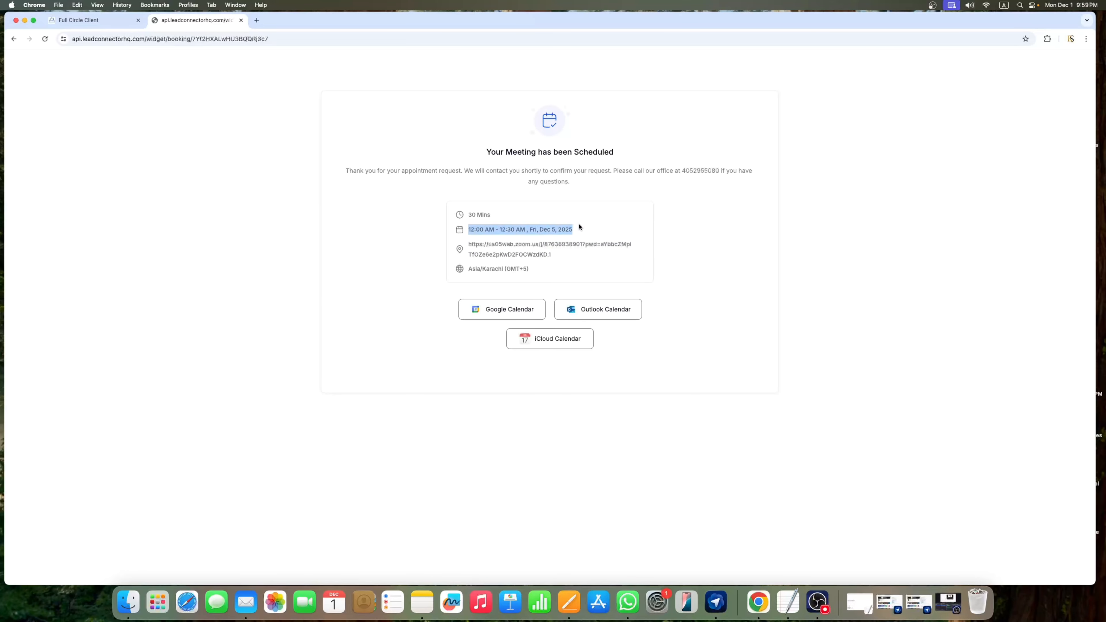
left_click(580, 227)
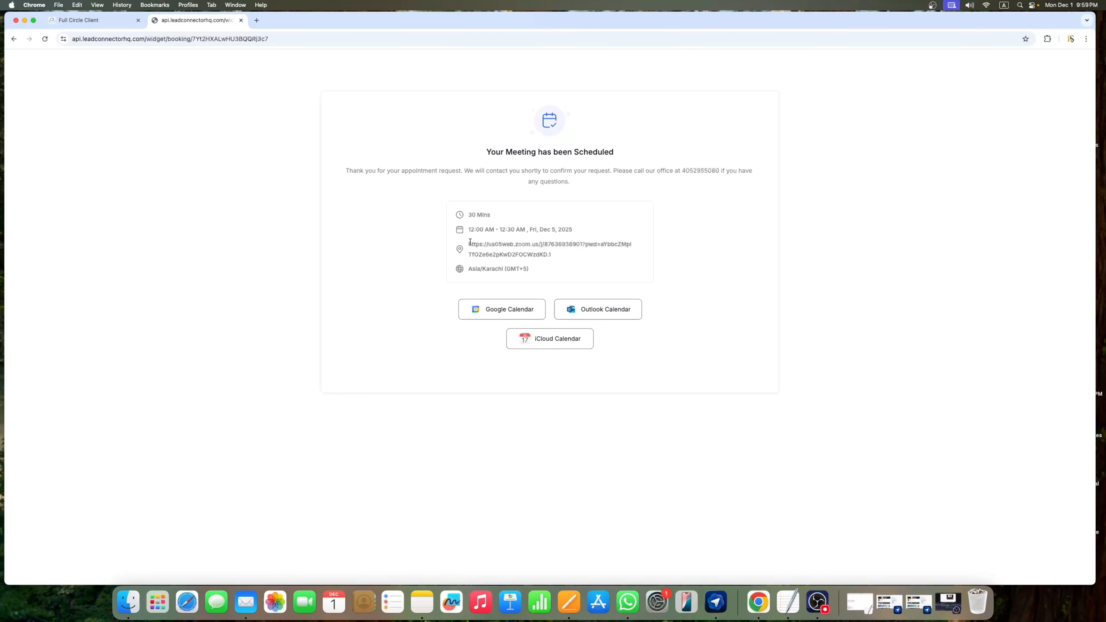
left_click_drag(470, 242, 539, 264)
left_click(538, 263)
left_click(257, 20)
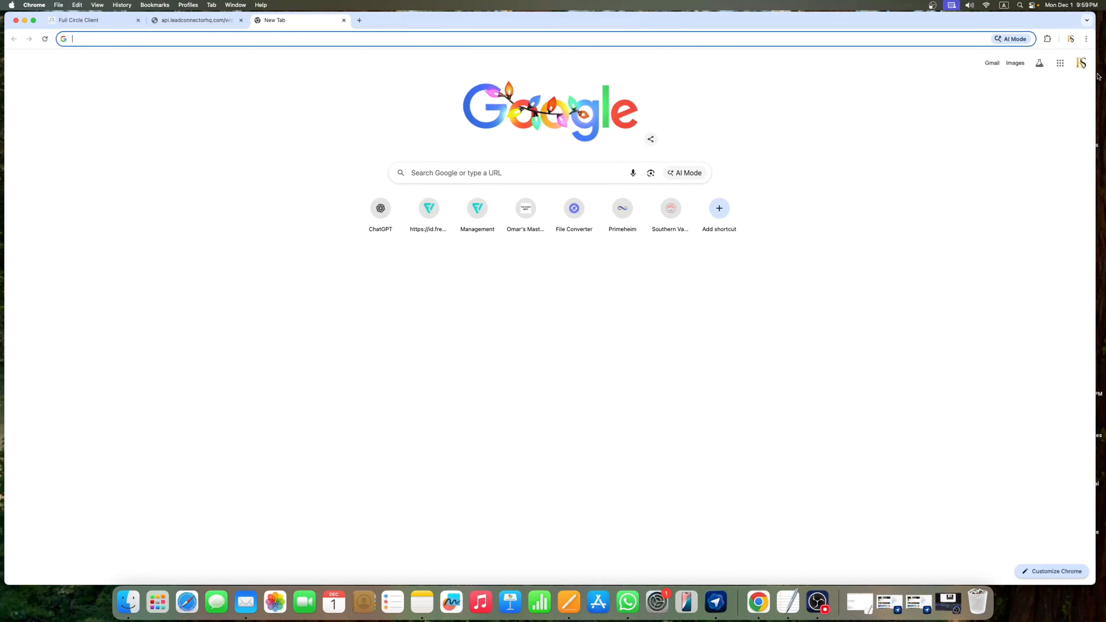
Step: Open the 'Your Call Is Confirmed!' email in Gmail, then return to the workflow
left_click(1060, 63)
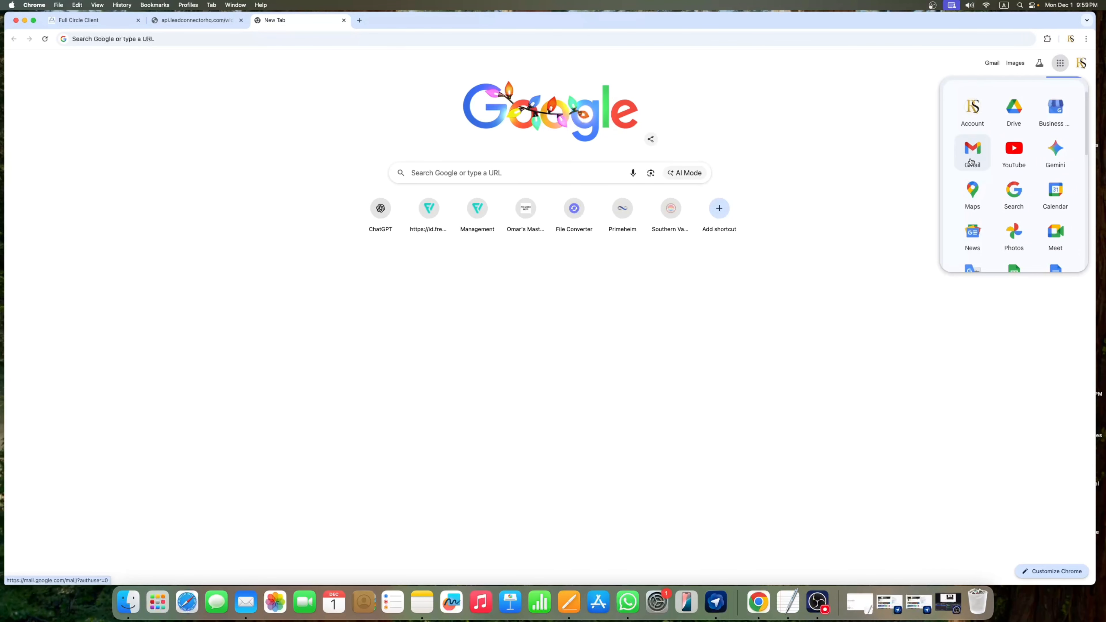
left_click(971, 162)
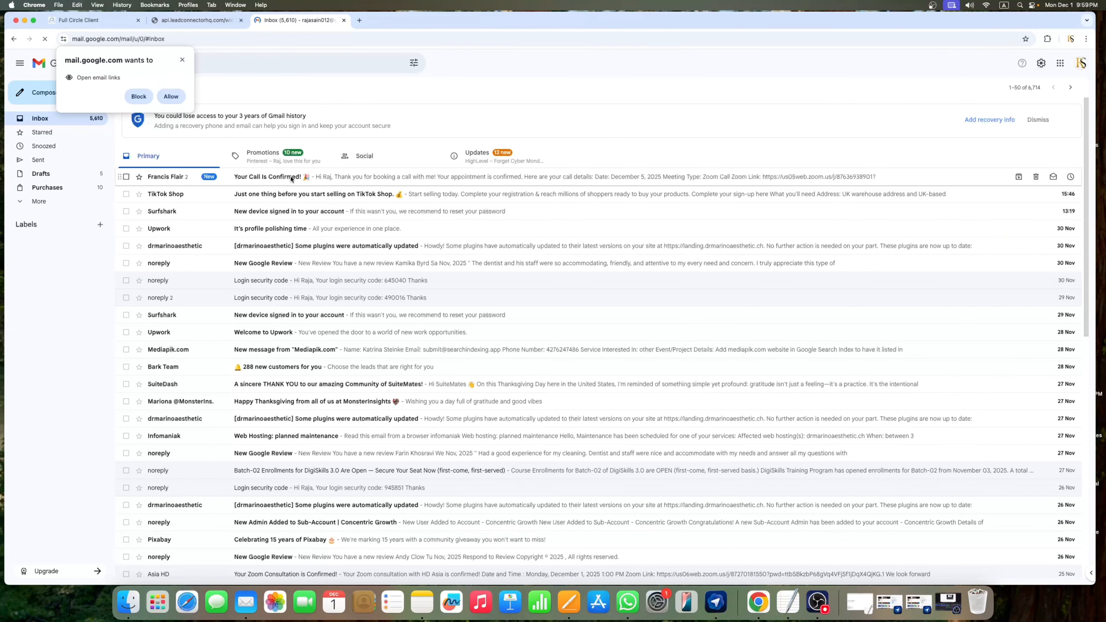
left_click(290, 179)
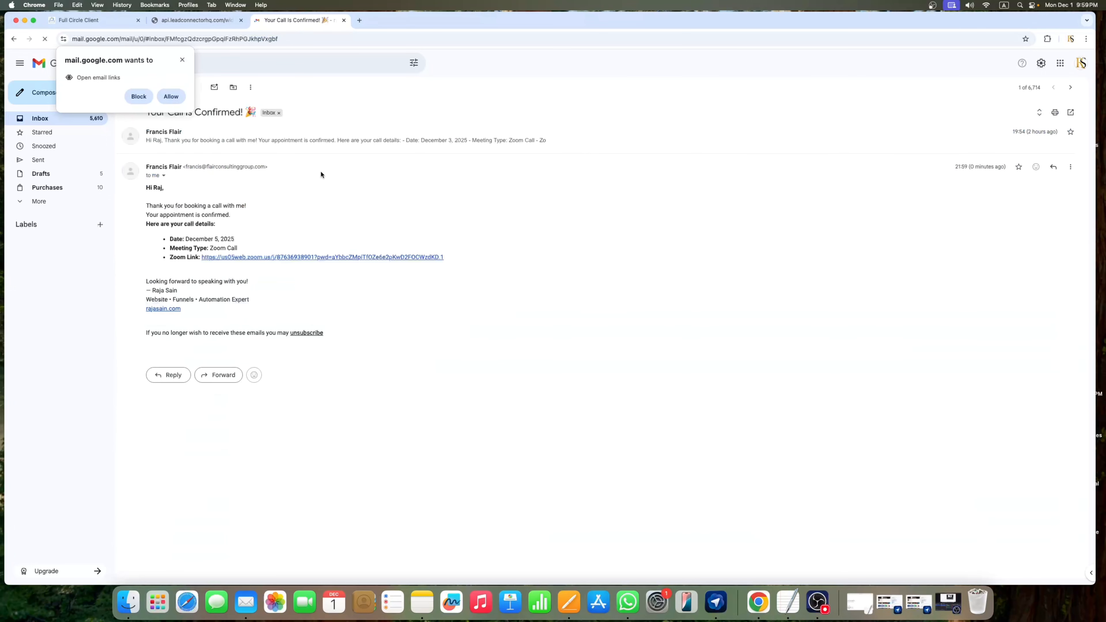
left_click(182, 59)
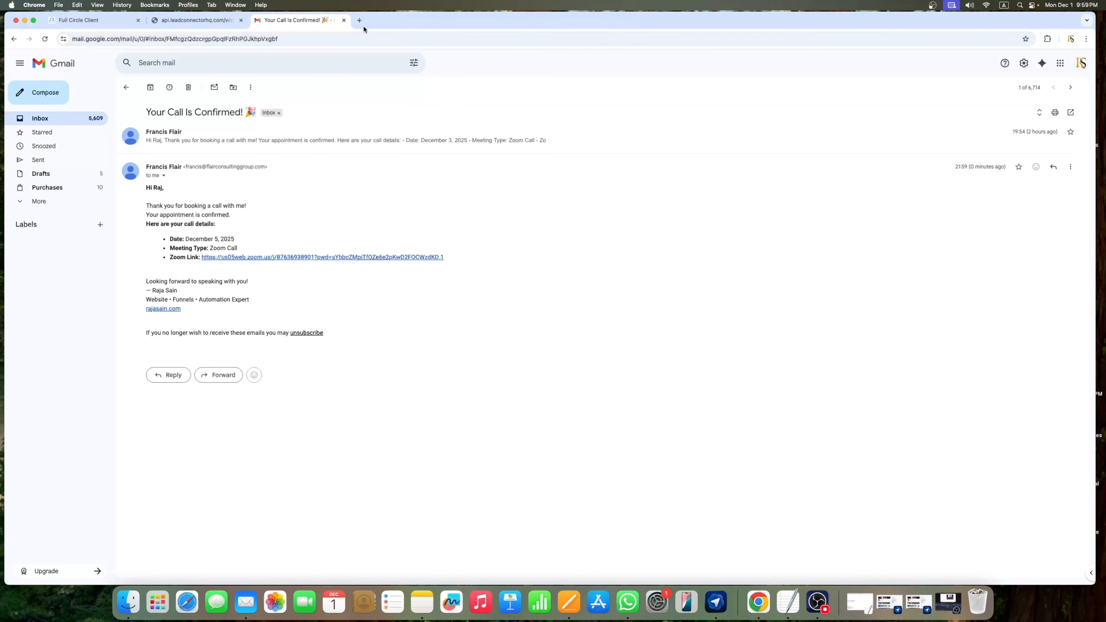
left_click(84, 24)
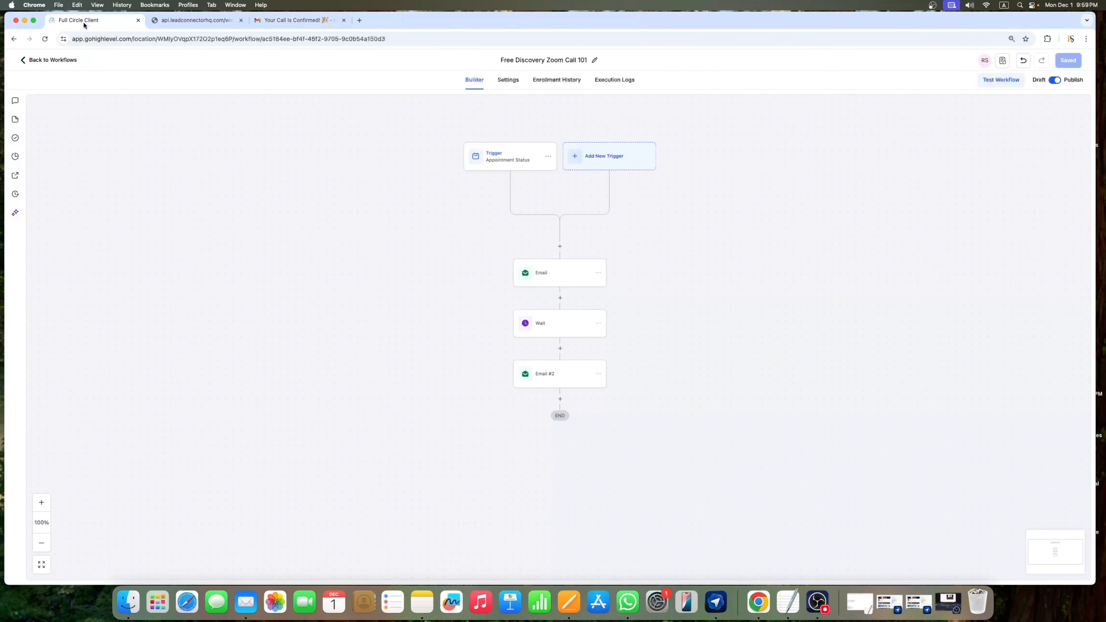
Step: Load rajasain.com in a new browser tab
left_click(360, 20)
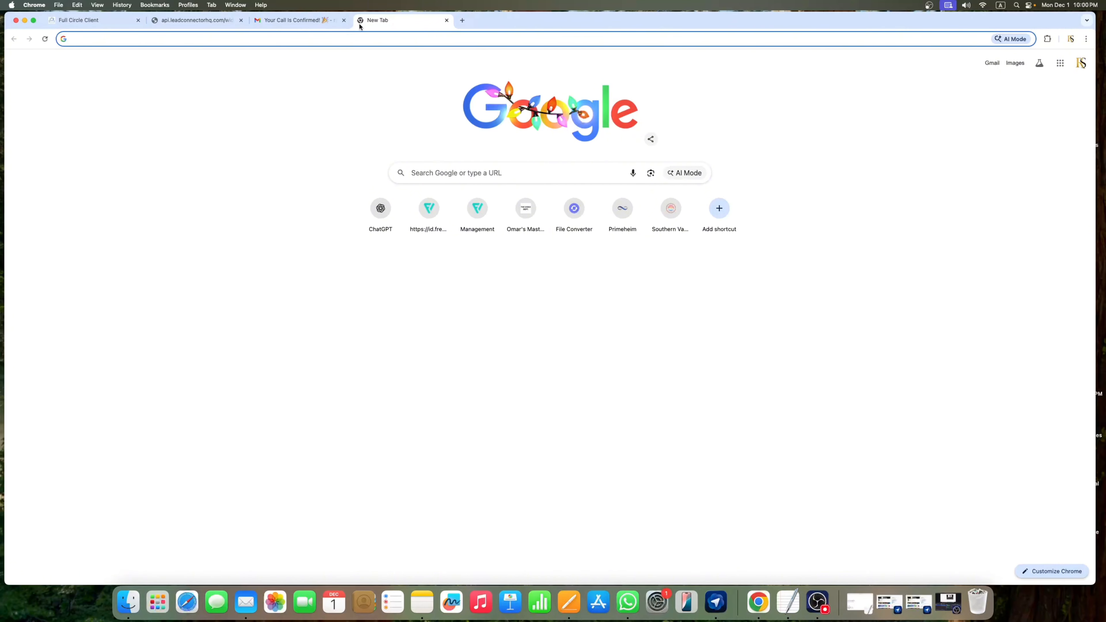
type("r")
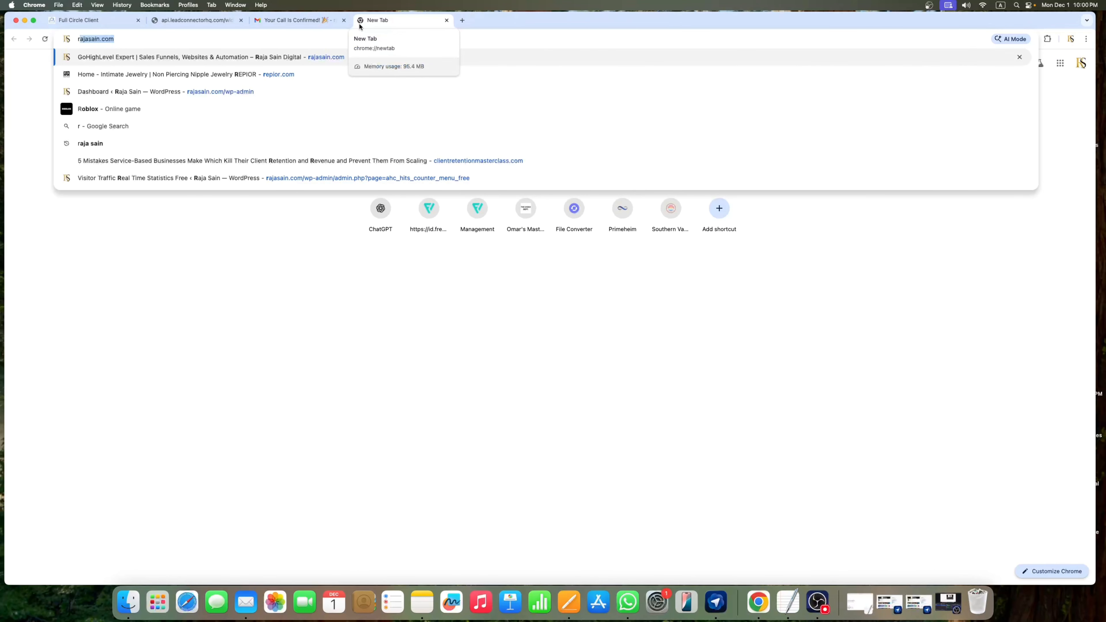
key("Return")
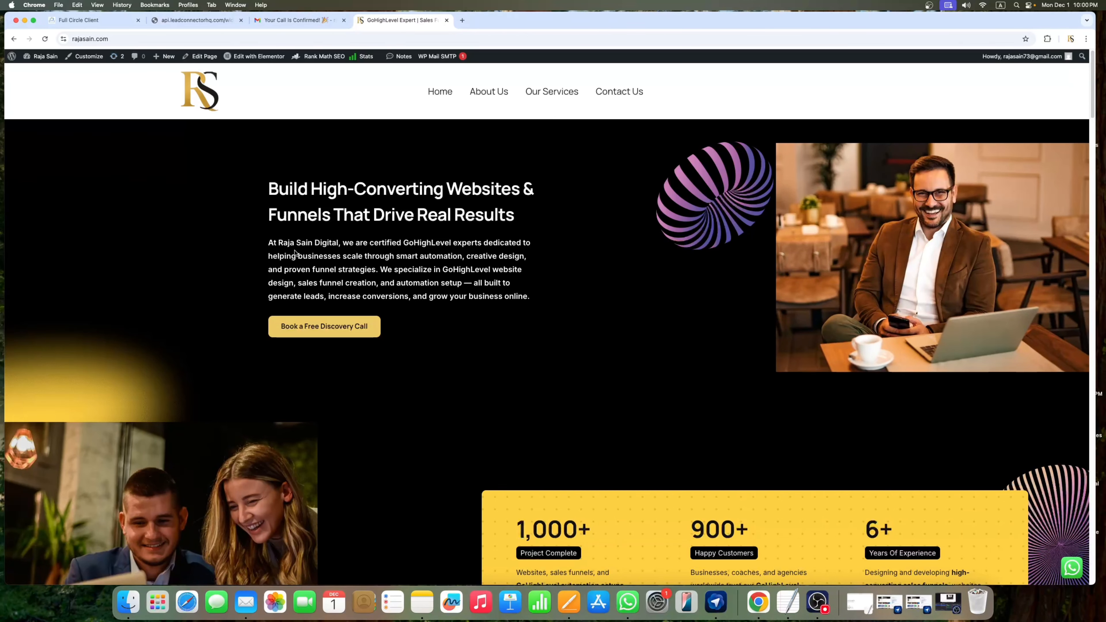
Step: Open the LinkedIn and YouTube links from the site's footer contact section
scroll(295, 253, "down", 3)
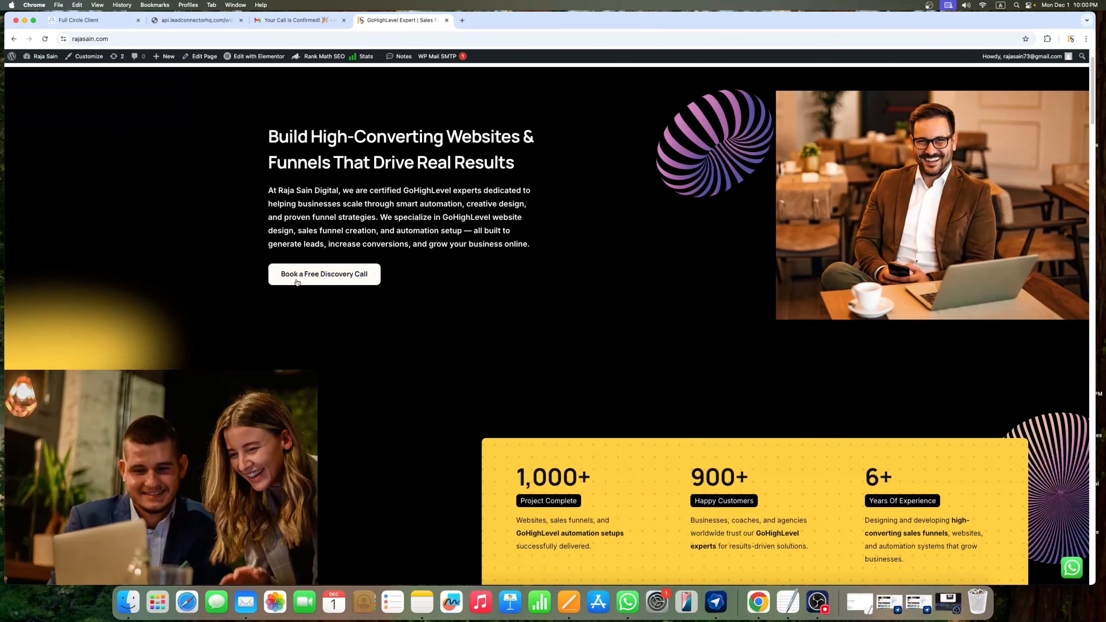
scroll(556, 247, "up", 3)
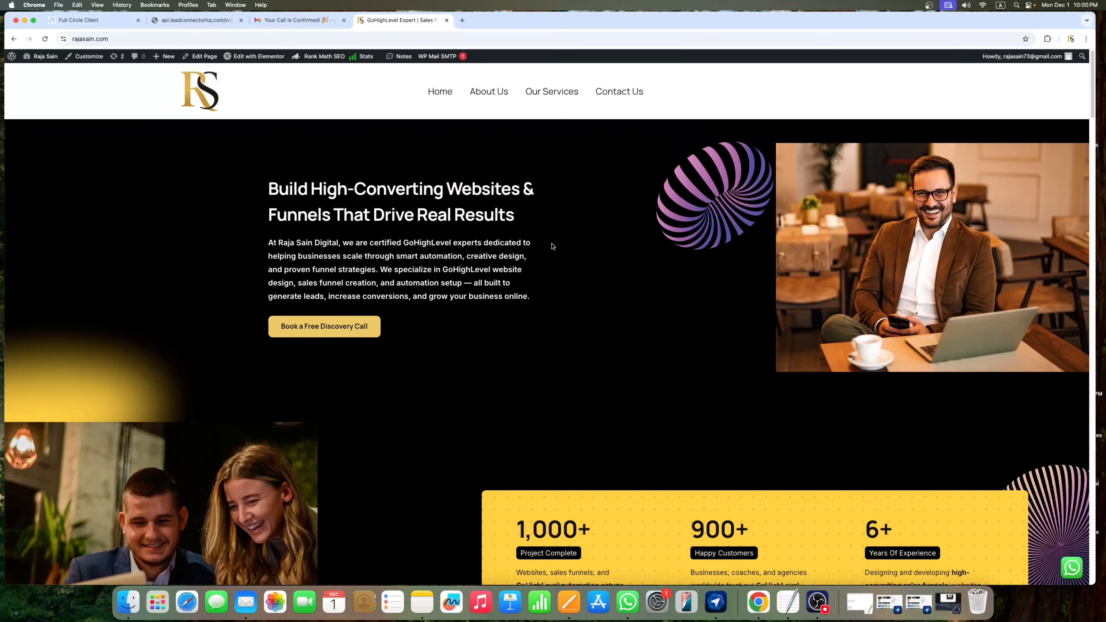
scroll(551, 245, "down", 5)
scroll(551, 244, "down", 10)
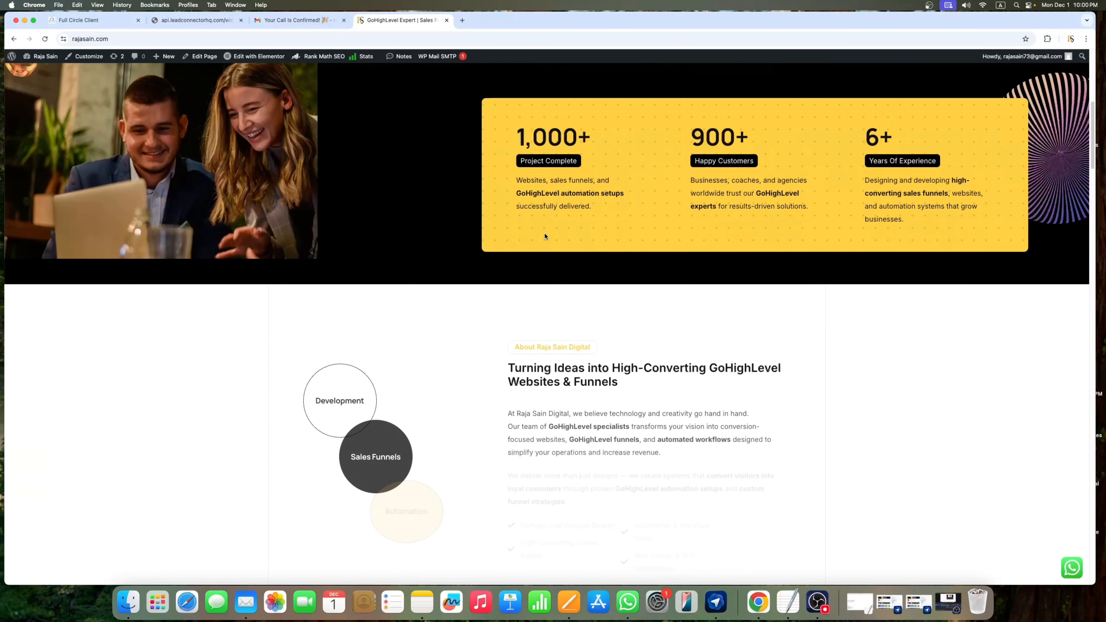
scroll(546, 236, "down", 12)
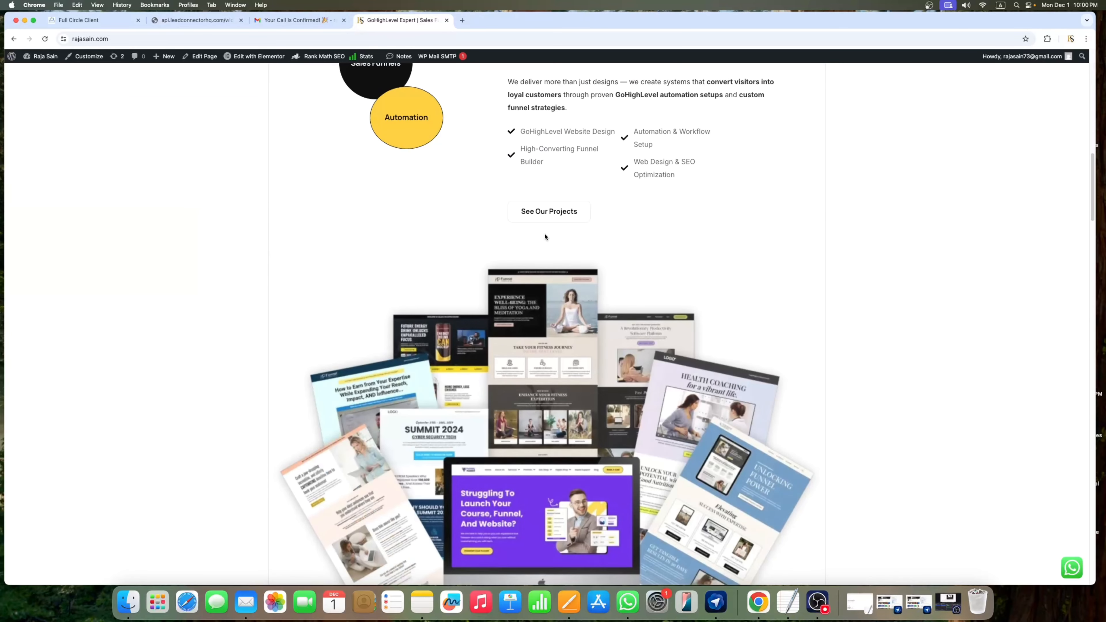
scroll(544, 236, "down", 5)
scroll(549, 244, "up", 10)
scroll(560, 266, "down", 20)
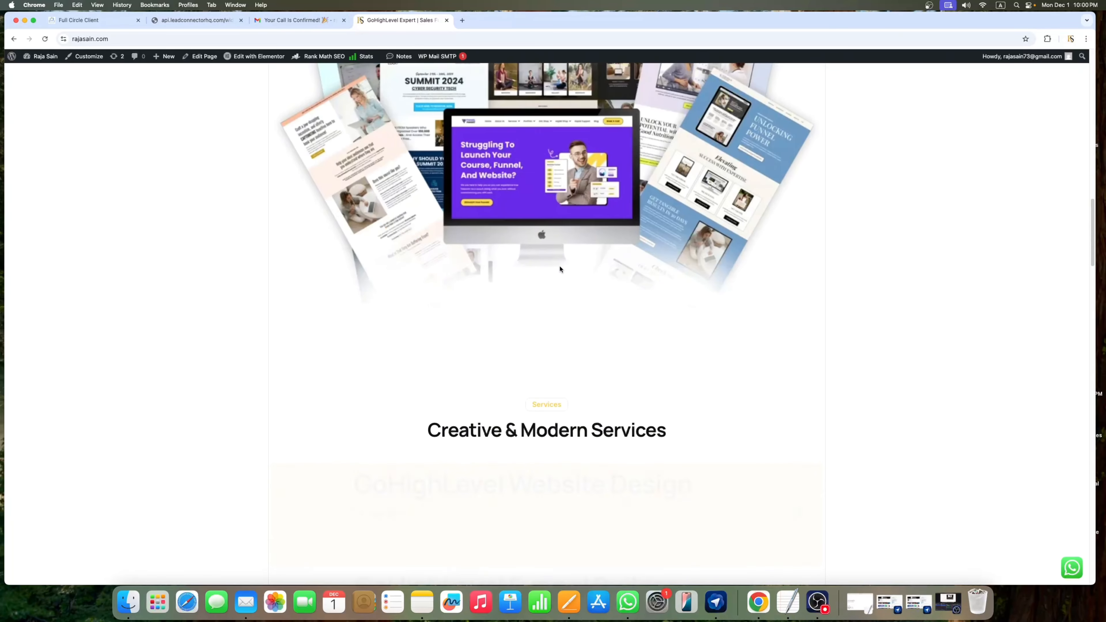
scroll(561, 266, "down", 16)
scroll(560, 265, "up", 20)
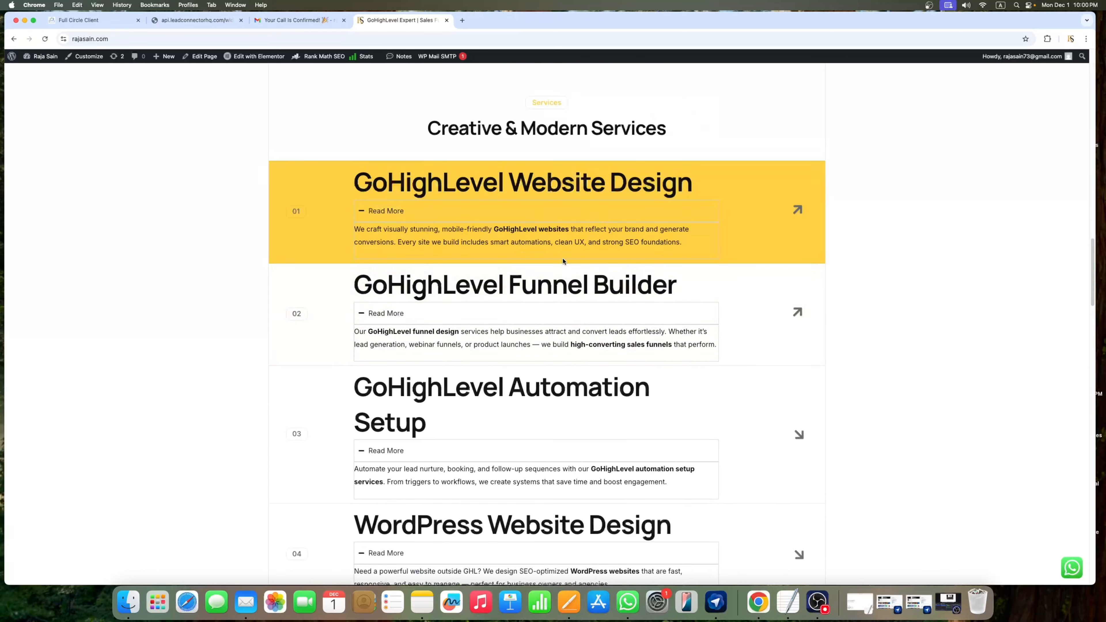
scroll(562, 257, "down", 20)
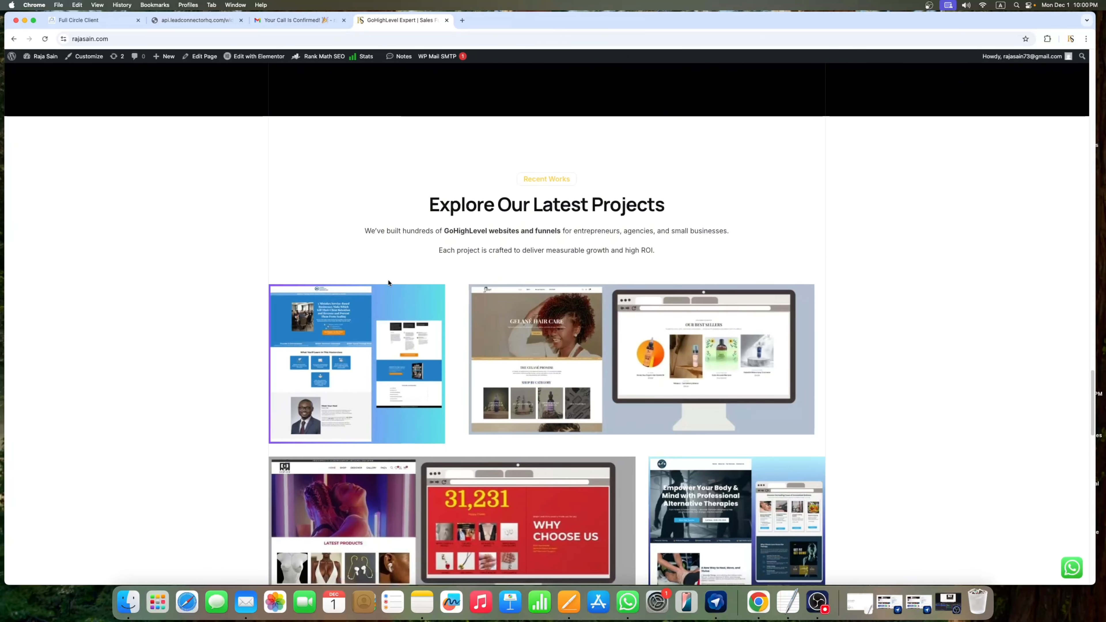
scroll(554, 266, "down", 10)
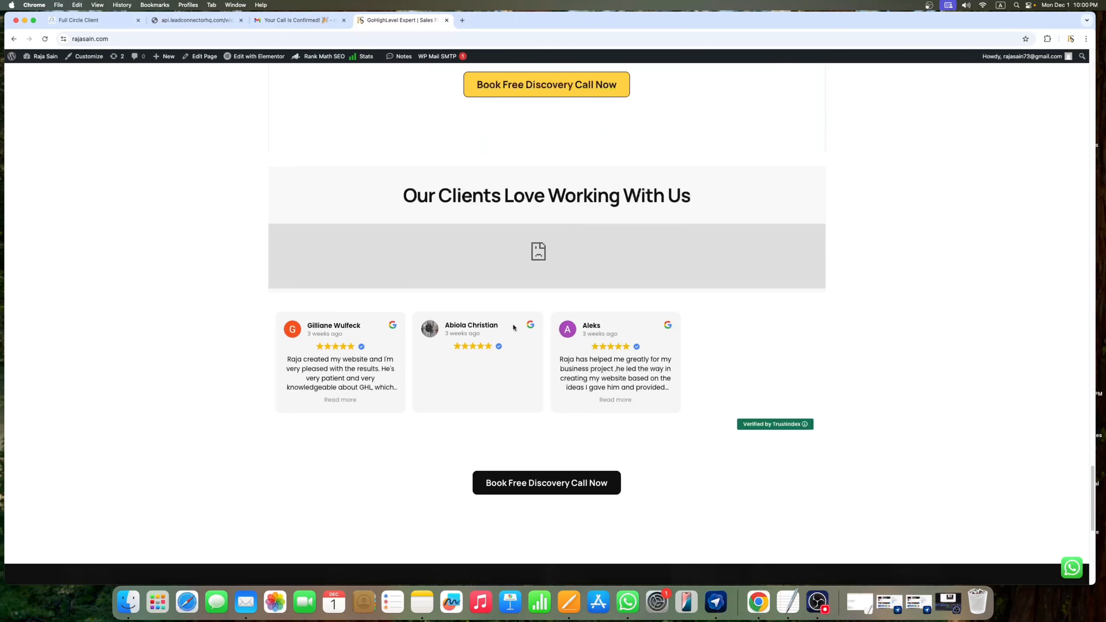
scroll(557, 272, "down", 2)
scroll(559, 275, "down", 8)
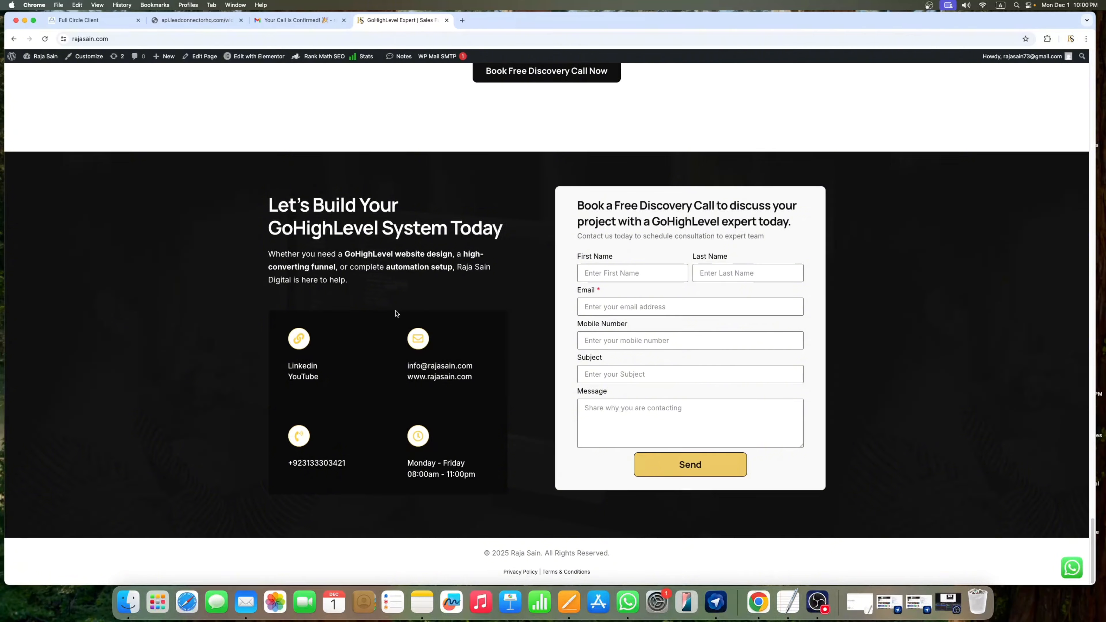
left_click(301, 367)
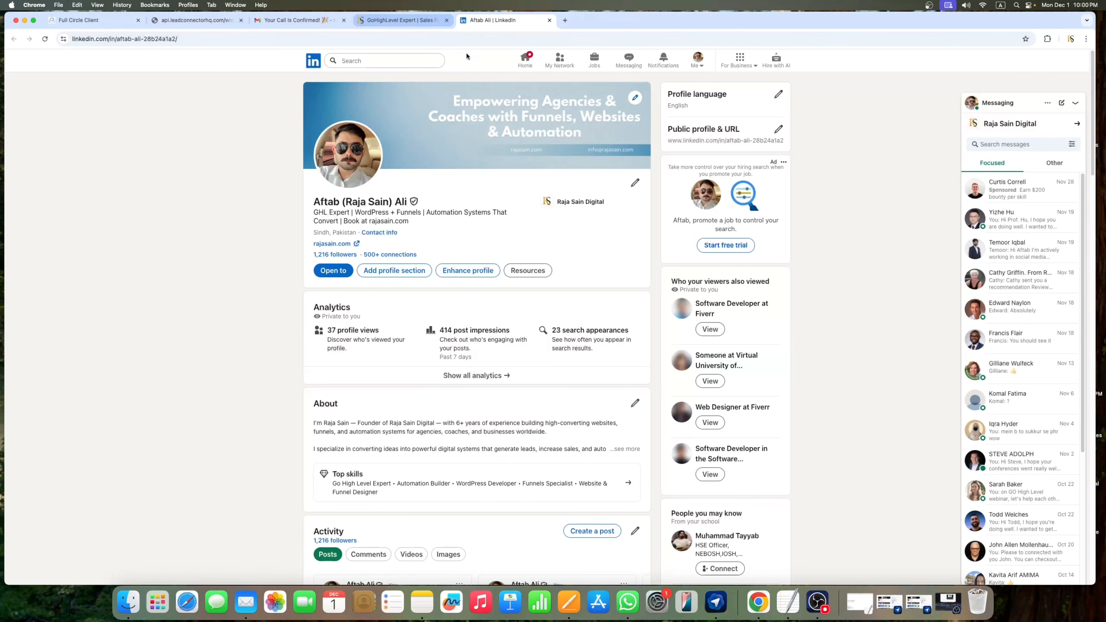
left_click(397, 21)
left_click(308, 378)
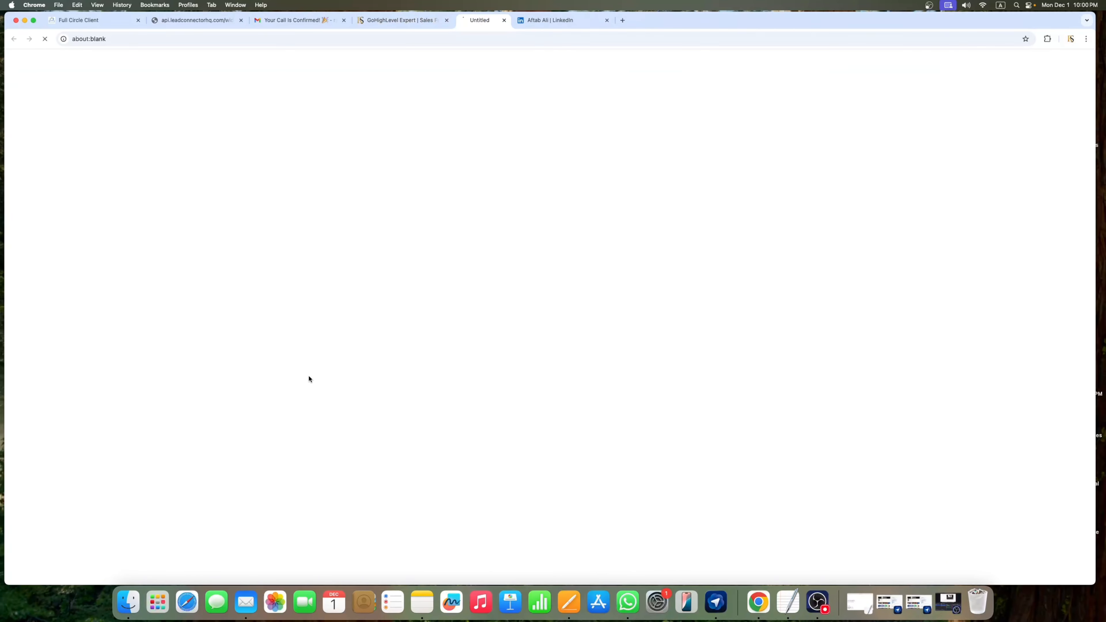